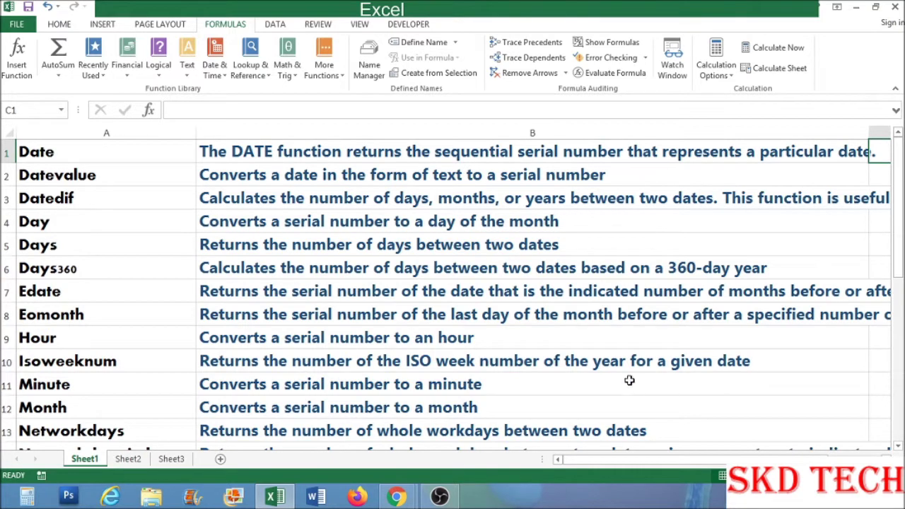
pyautogui.click(215, 69)
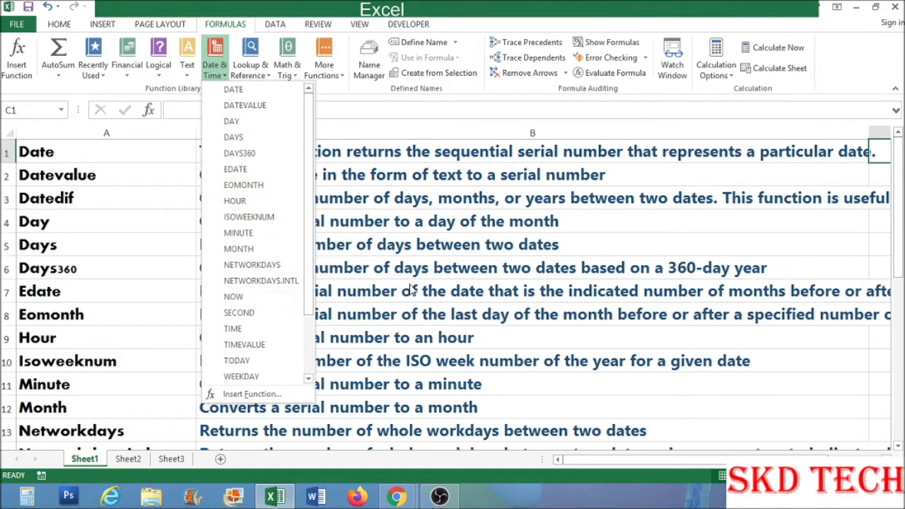
pyautogui.click(877, 161)
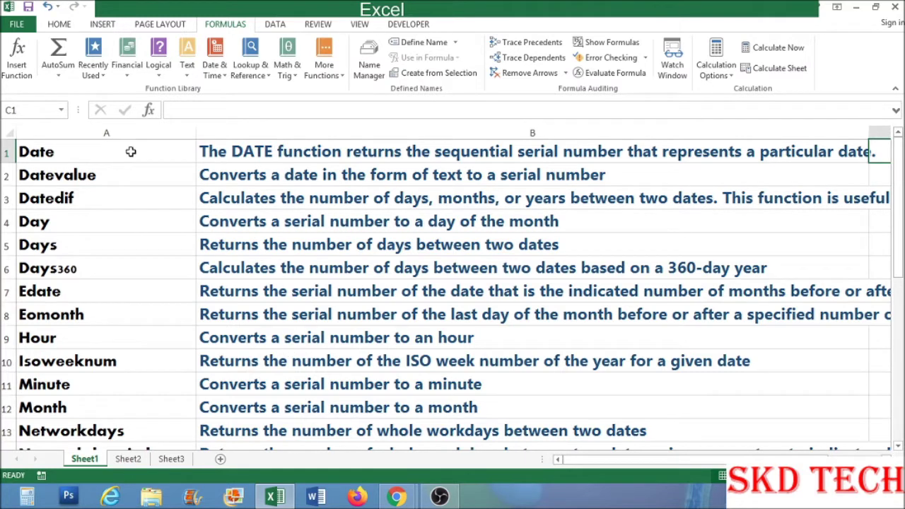
pyautogui.click(214, 70)
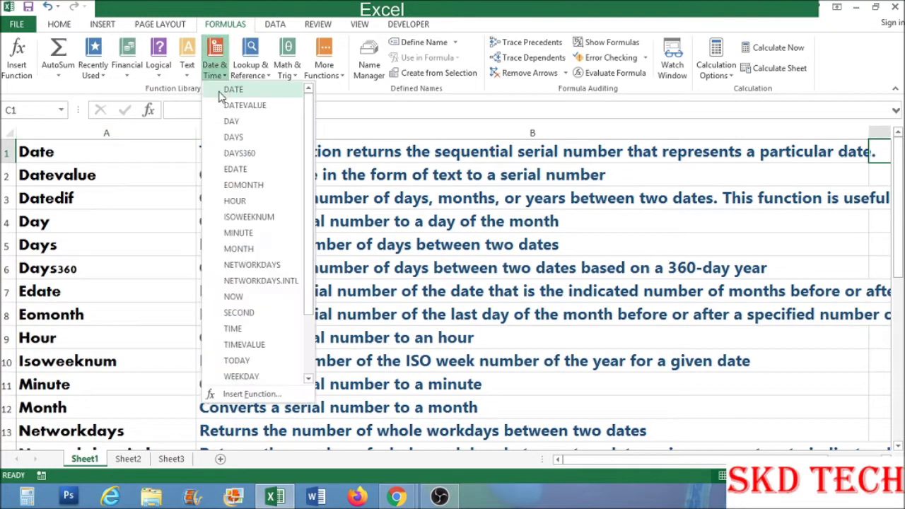
pyautogui.click(436, 152)
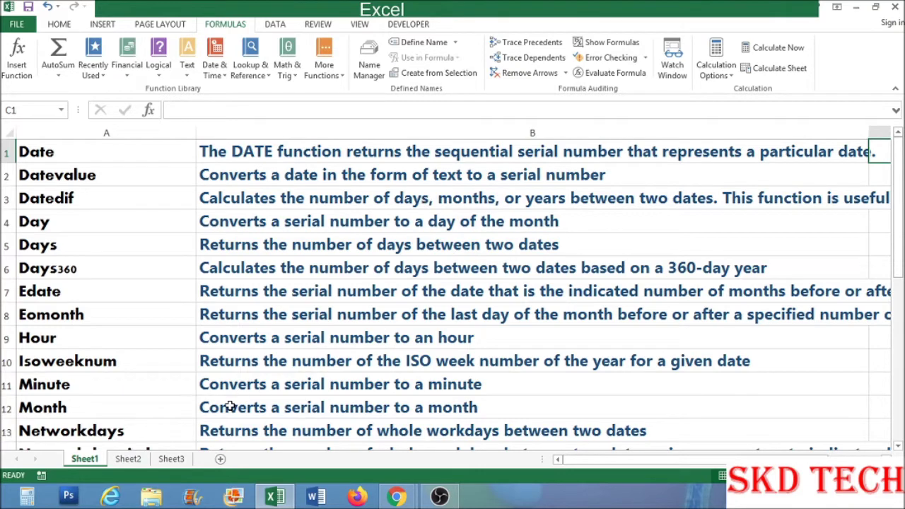
# Begin a DATE formula in cell F2 of Sheet2, under the Date Function heading
pyautogui.click(128, 459)
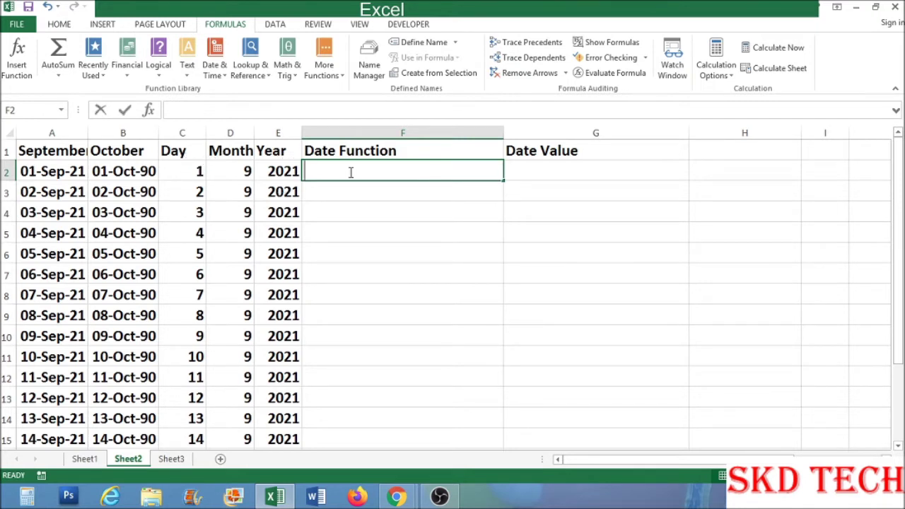
pyautogui.write('=')
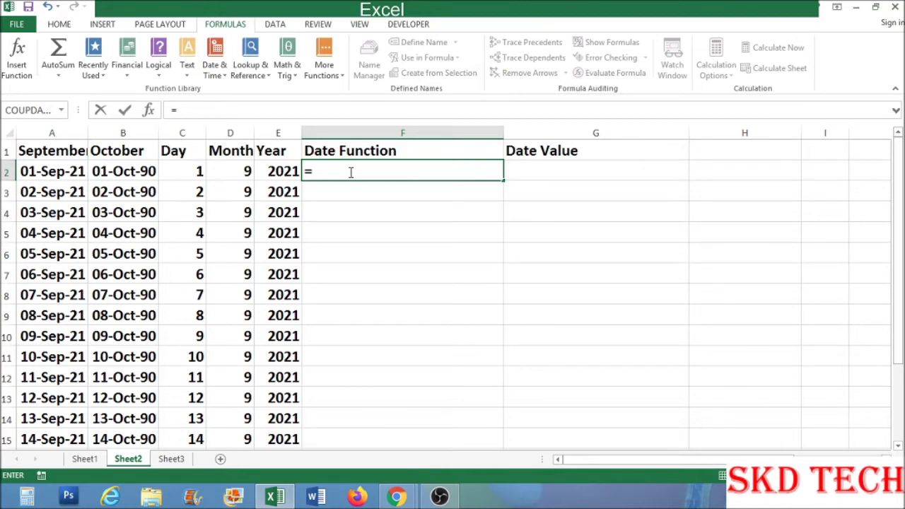
pyautogui.write('da')
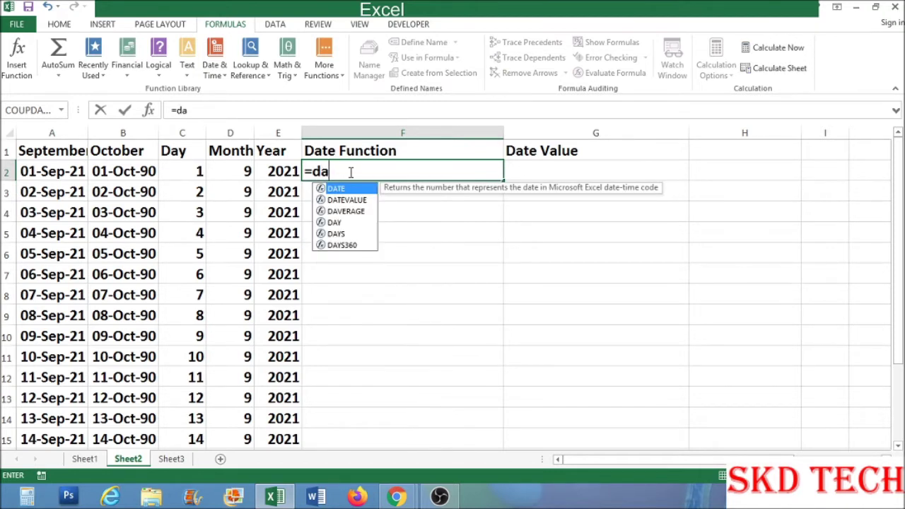
pyautogui.write('te(')
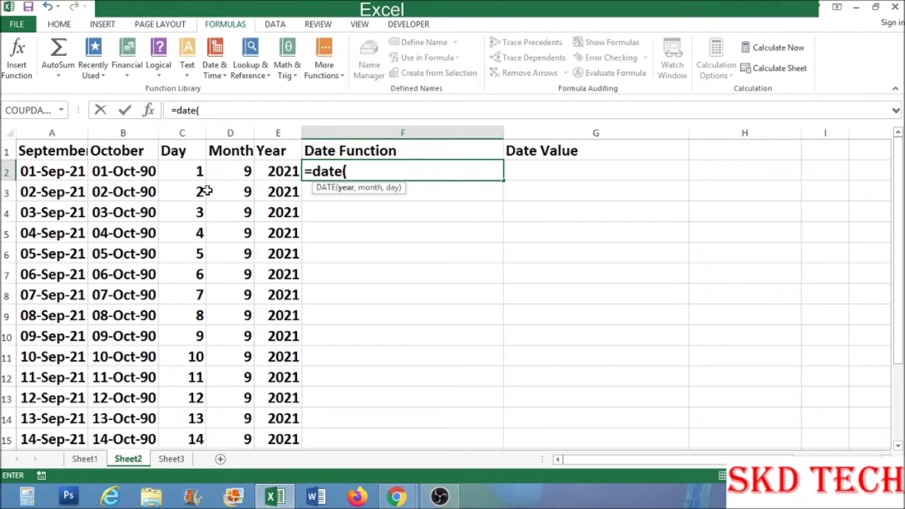
pyautogui.click(237, 174)
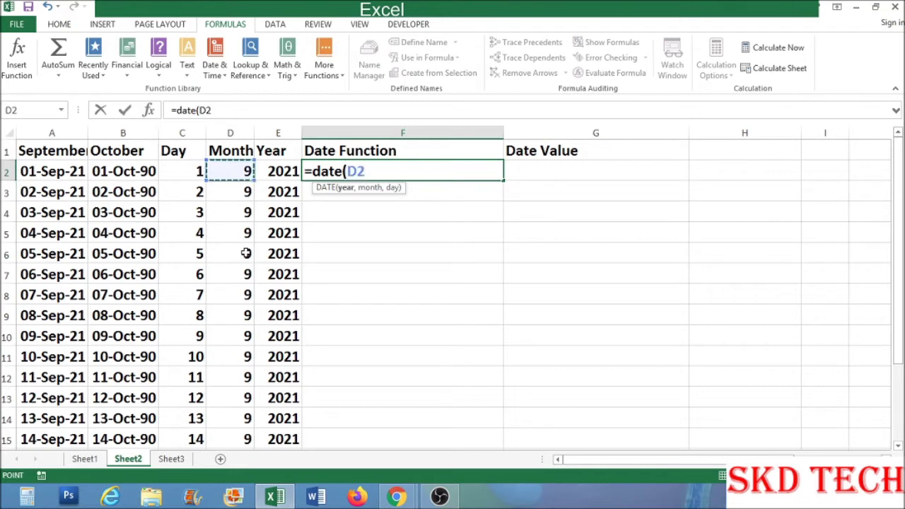
pyautogui.press('BackSpace')
pyautogui.press('BackSpace')
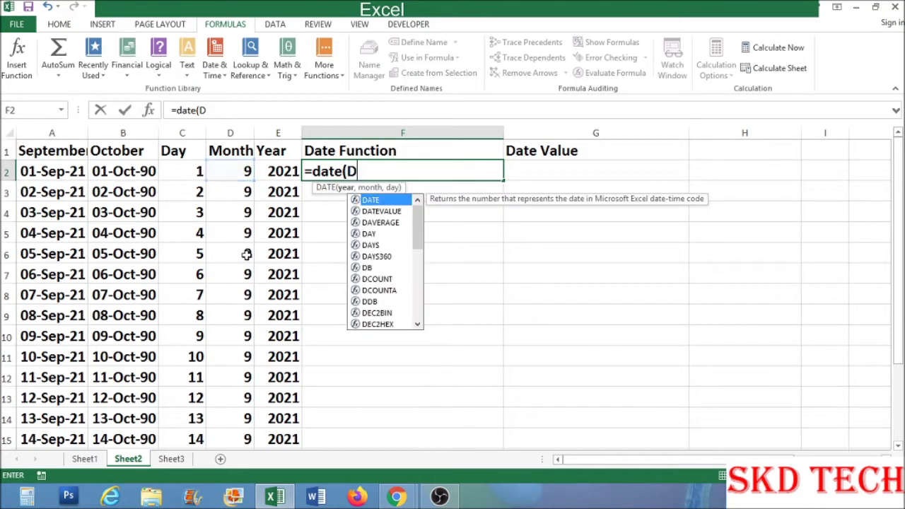
# Complete the DATE formula in F2 with E2 as year, D2 as month and C2 as day
pyautogui.click(268, 178)
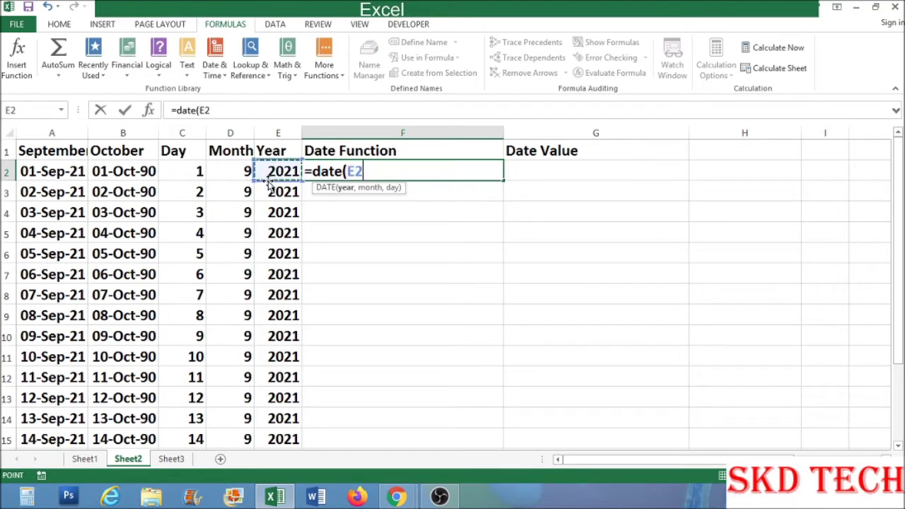
pyautogui.write(',')
pyautogui.click(241, 173)
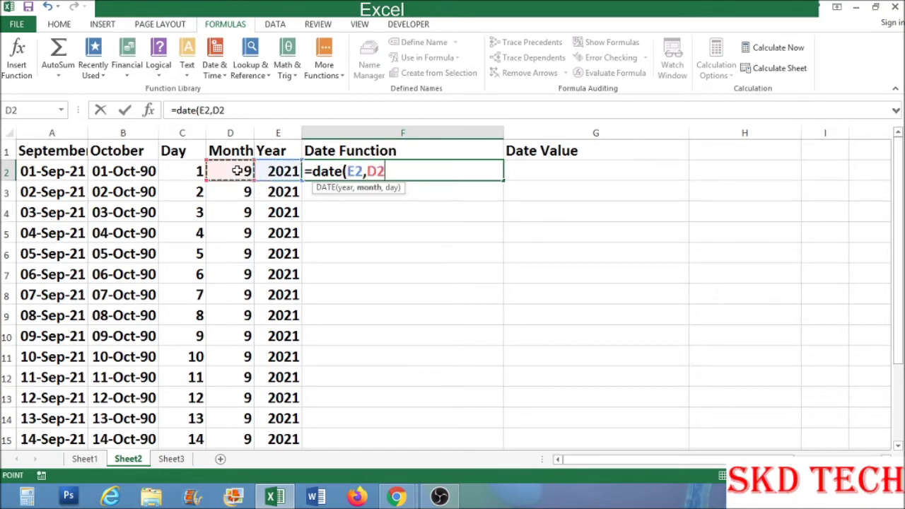
pyautogui.write(',')
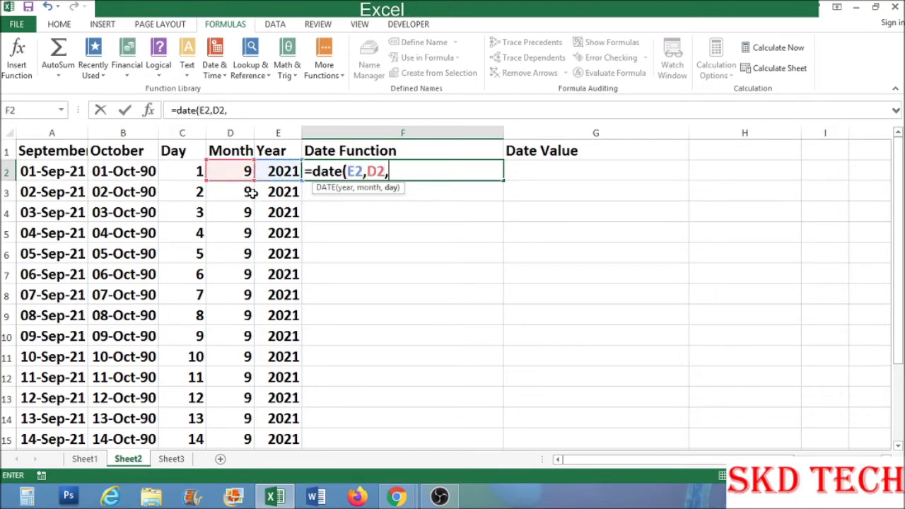
pyautogui.click(184, 170)
pyautogui.write(')')
pyautogui.press('Return')
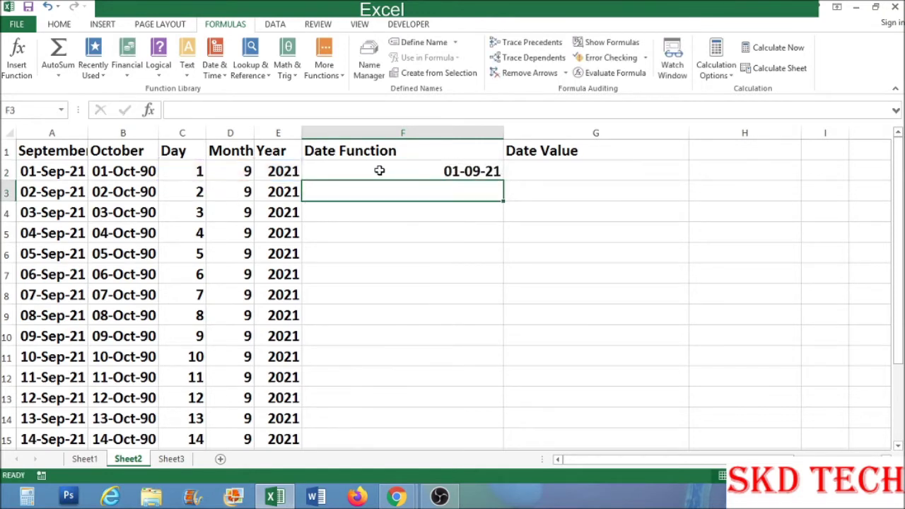
# Fill the DATE formula from F2 down to F15 and check the formulas in F10 and F2
pyautogui.click(375, 171)
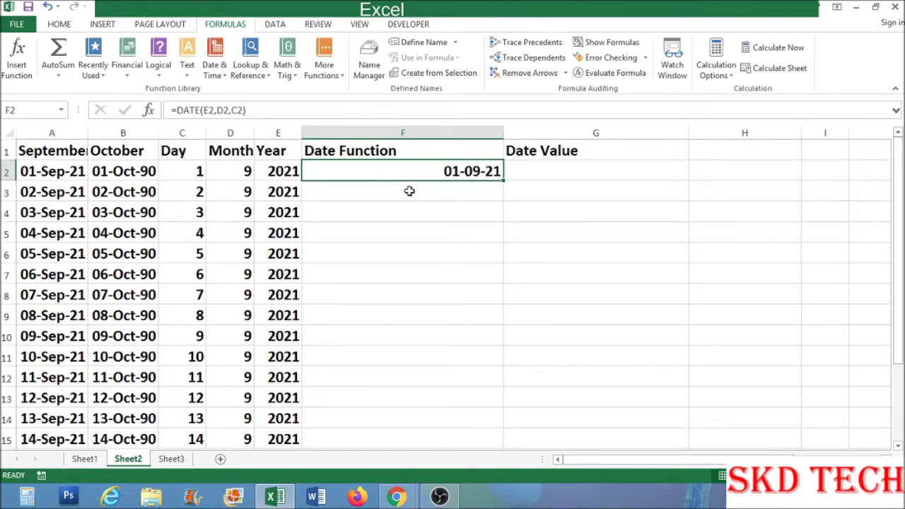
pyautogui.moveTo(501, 181); pyautogui.dragTo(476, 440)
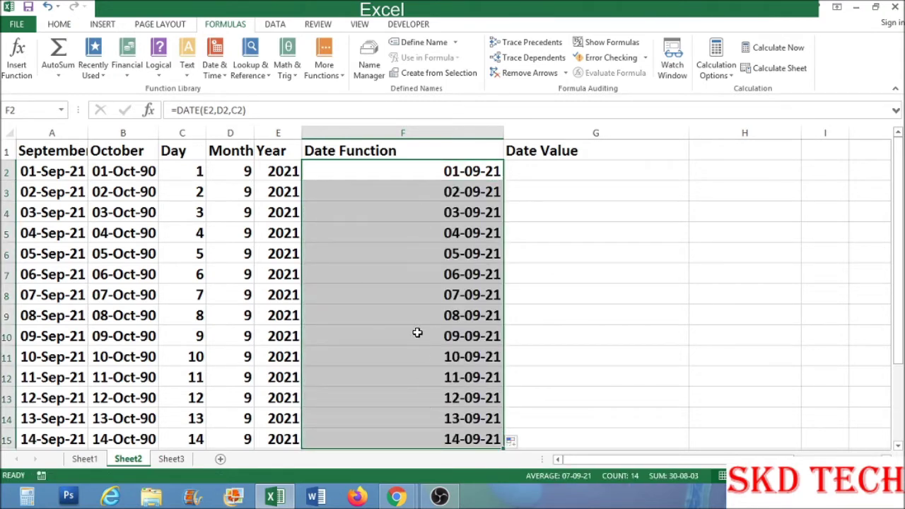
pyautogui.click(417, 329)
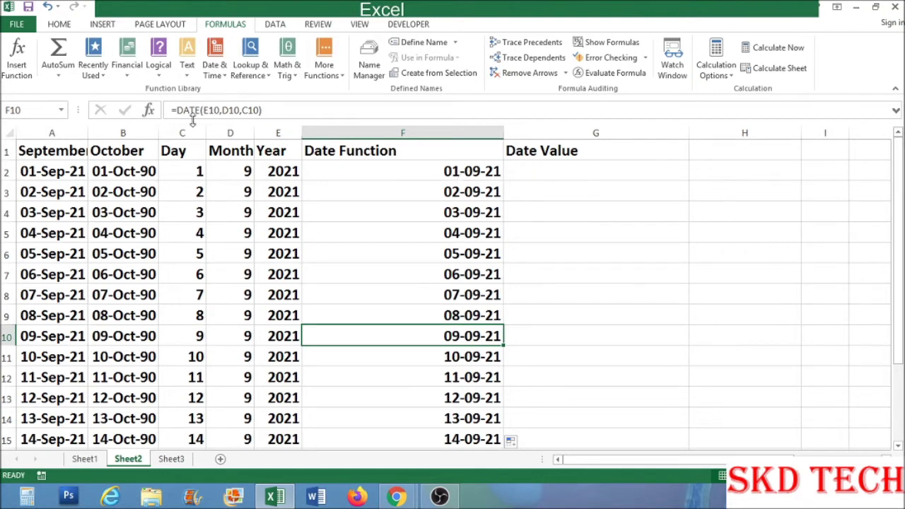
pyautogui.click(374, 174)
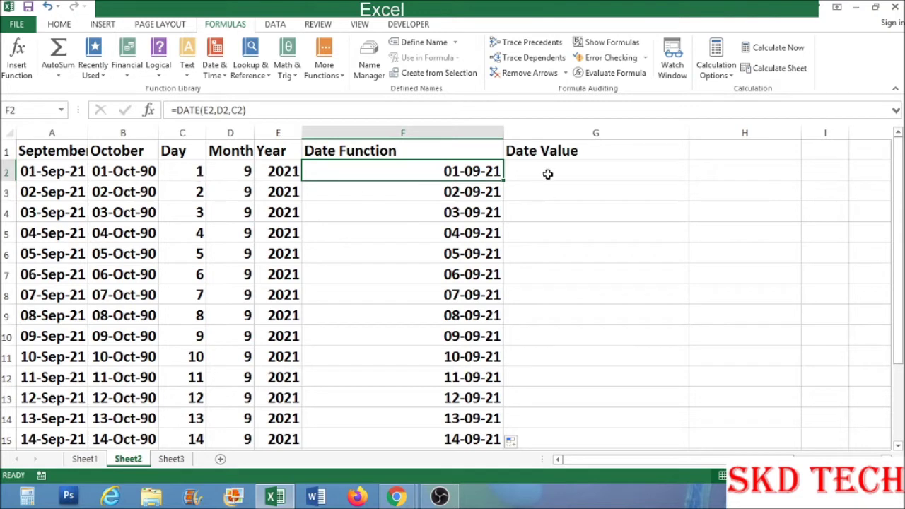
# Clear the contents of cells F3 to F8 in the Date Function column
pyautogui.click(447, 189)
pyautogui.moveTo(447, 190); pyautogui.dragTo(450, 289)
pyautogui.press('Delete')
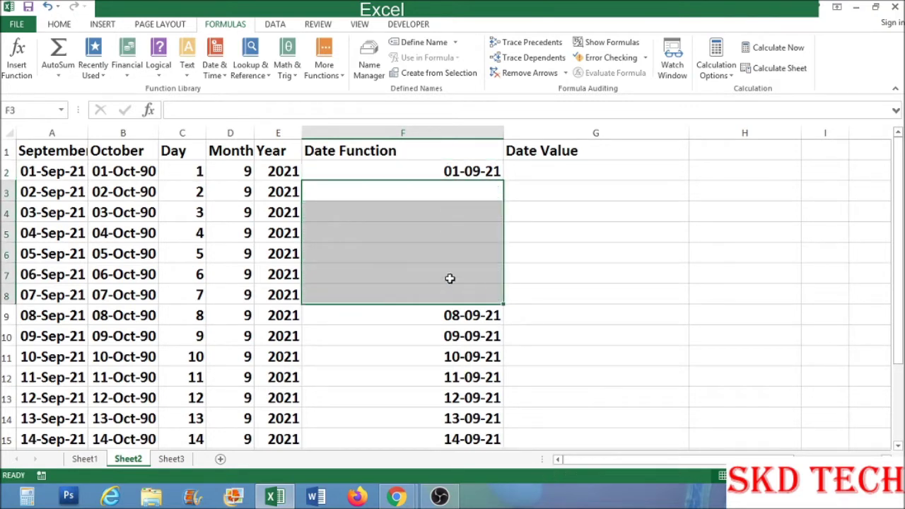
# Begin a DATE formula in F3 that takes its year from the October date in B2, using YEAR(B2)
pyautogui.click(367, 189)
pyautogui.write('=')
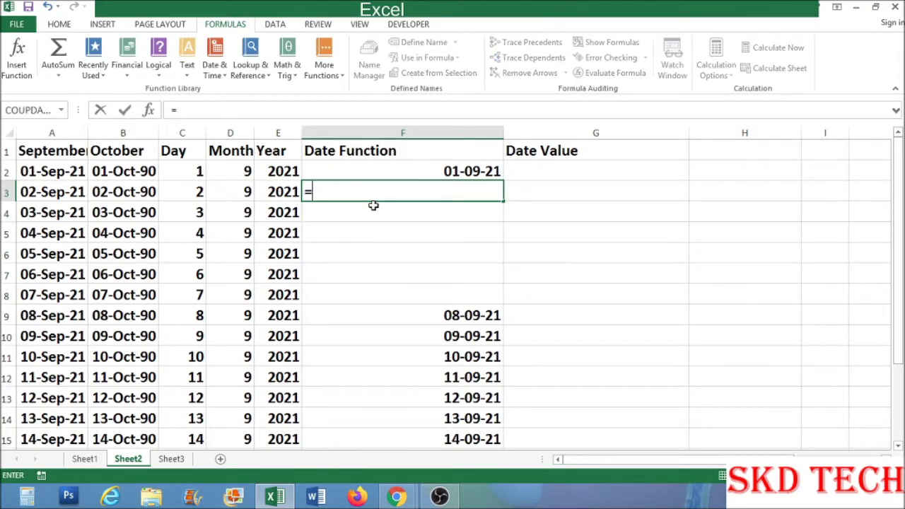
pyautogui.write('date')
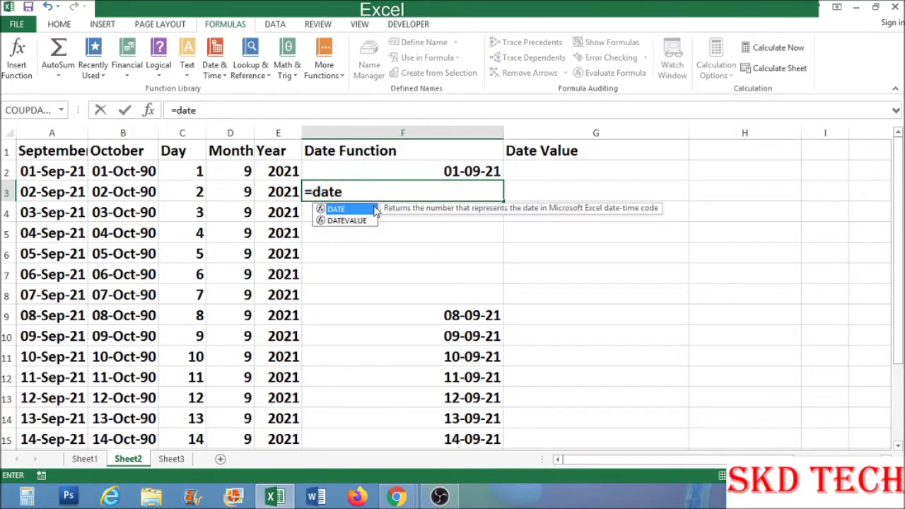
pyautogui.write('(')
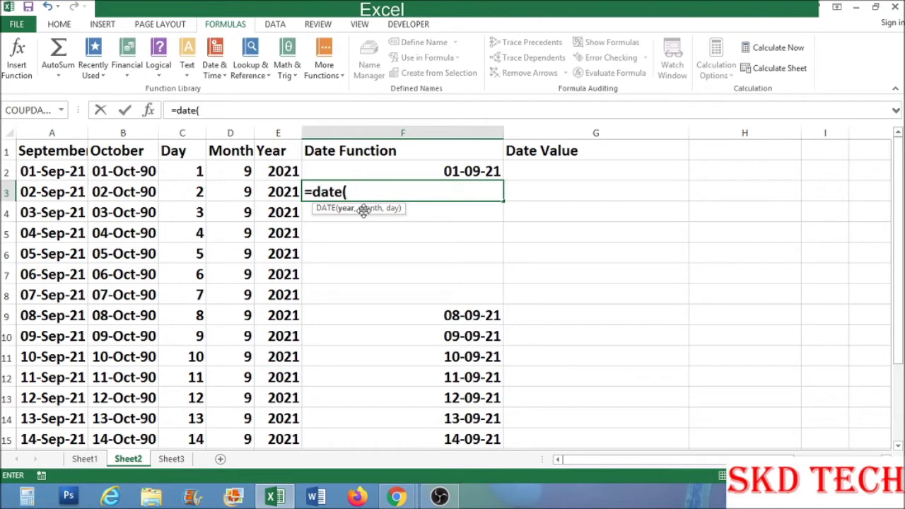
pyautogui.write('ye')
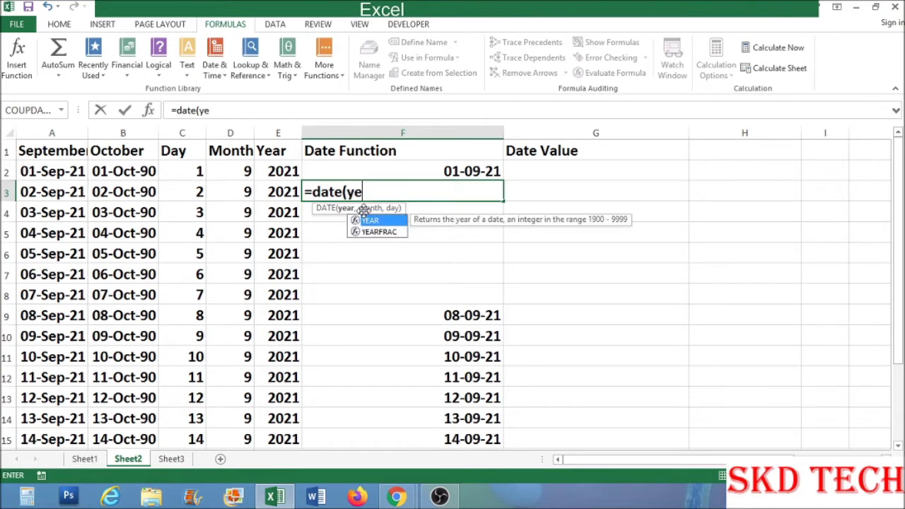
pyautogui.write('ar(')
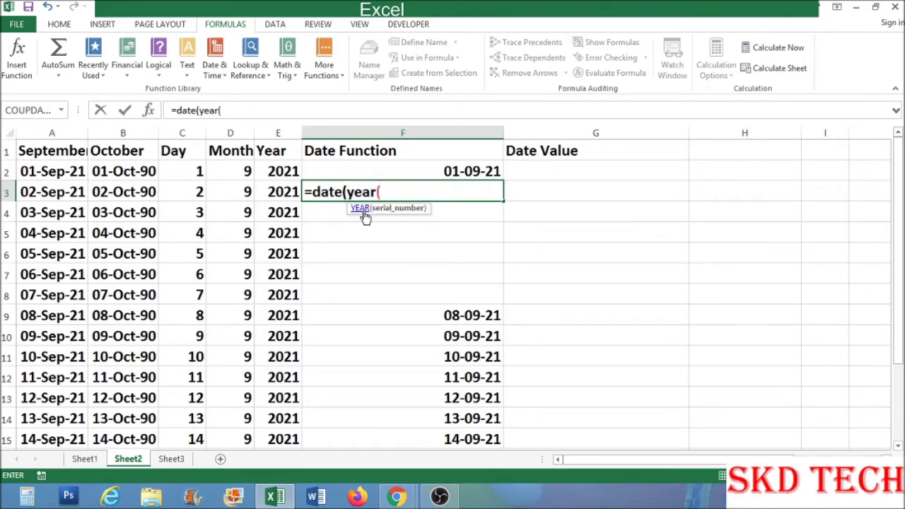
pyautogui.click(132, 177)
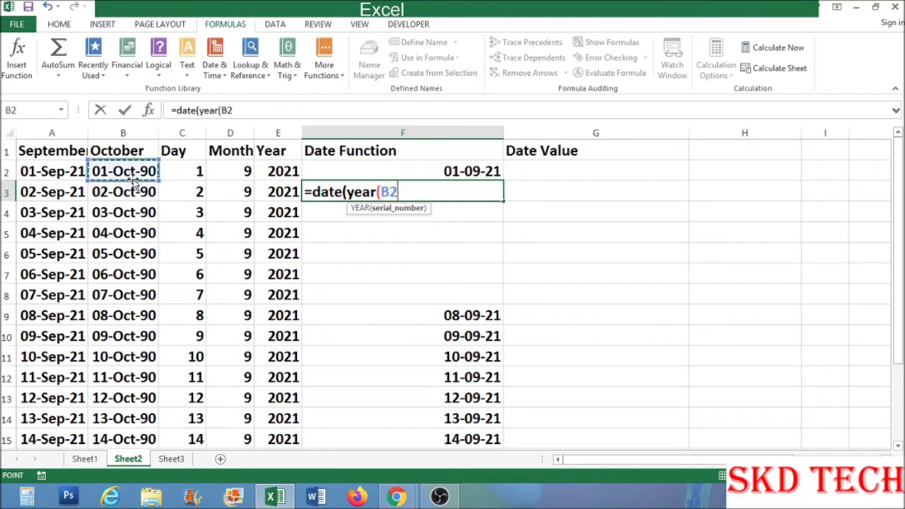
pyautogui.write(',')
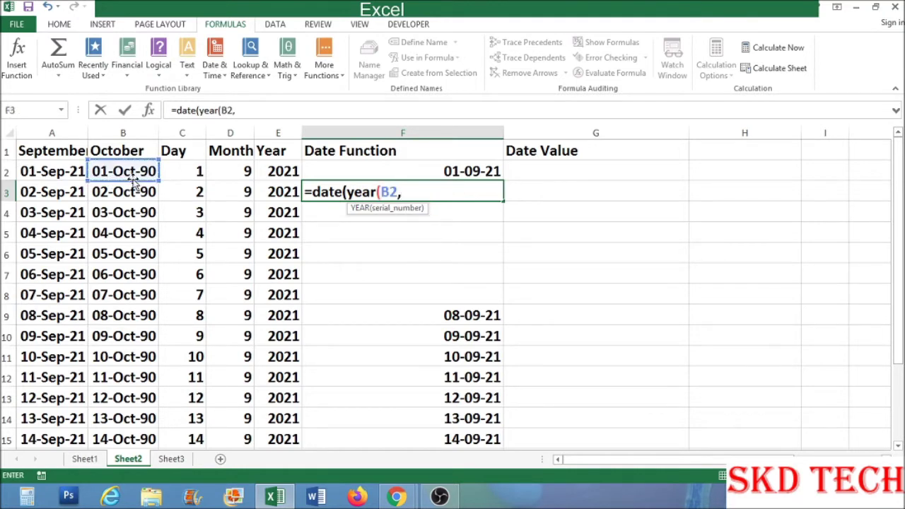
pyautogui.press('BackSpace')
pyautogui.write(')')
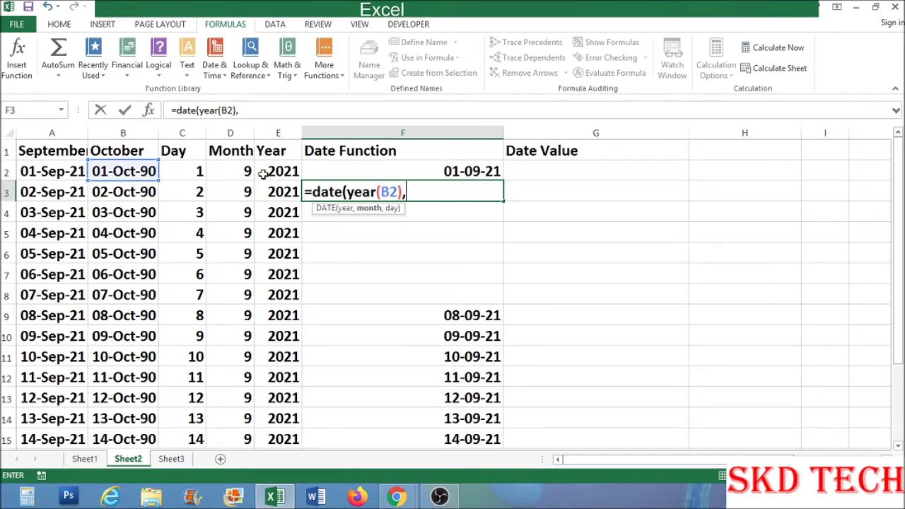
# Finish the F3 formula with MONTH(A8) as the month and DAY(B12) as the day, and reselect the cell to review it
pyautogui.write(',m')
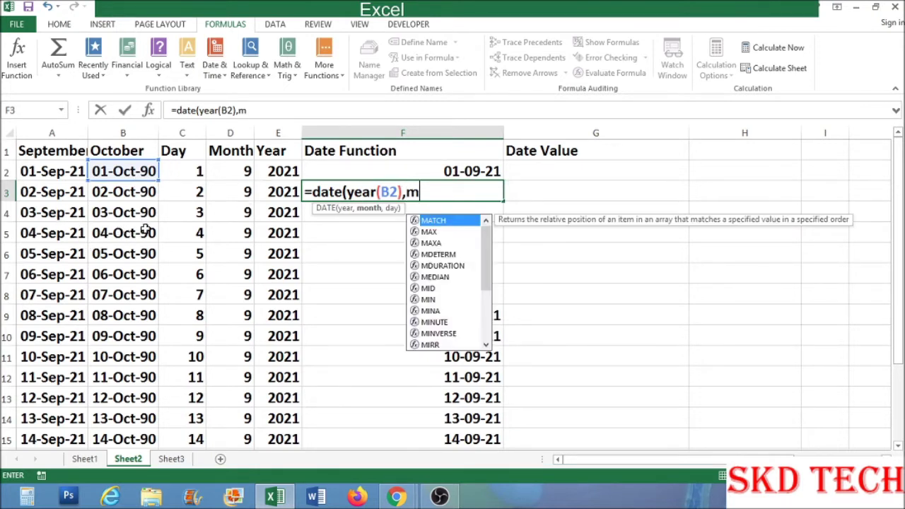
pyautogui.write('onth(')
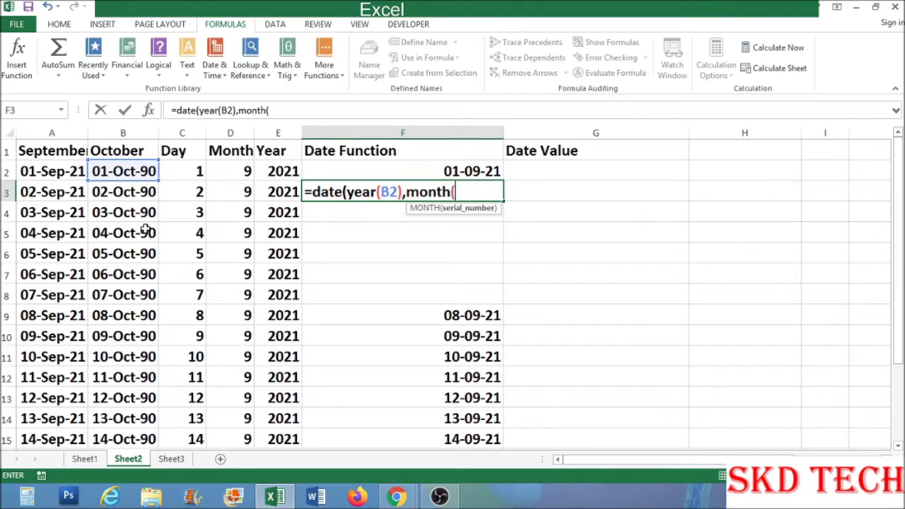
pyautogui.click(56, 295)
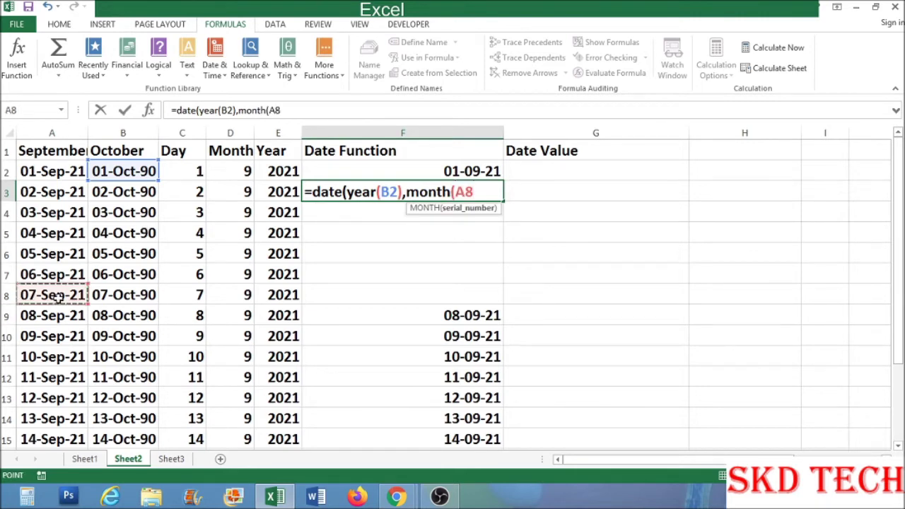
pyautogui.write('),')
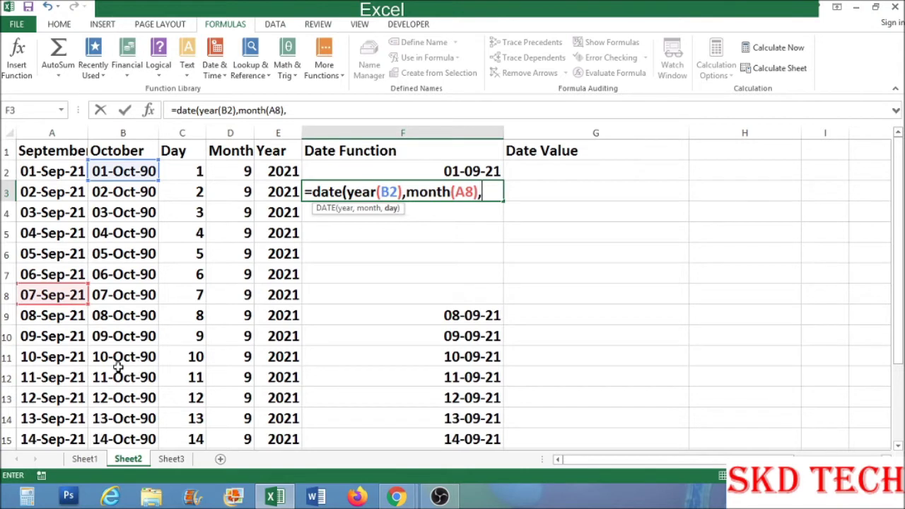
pyautogui.write('day(')
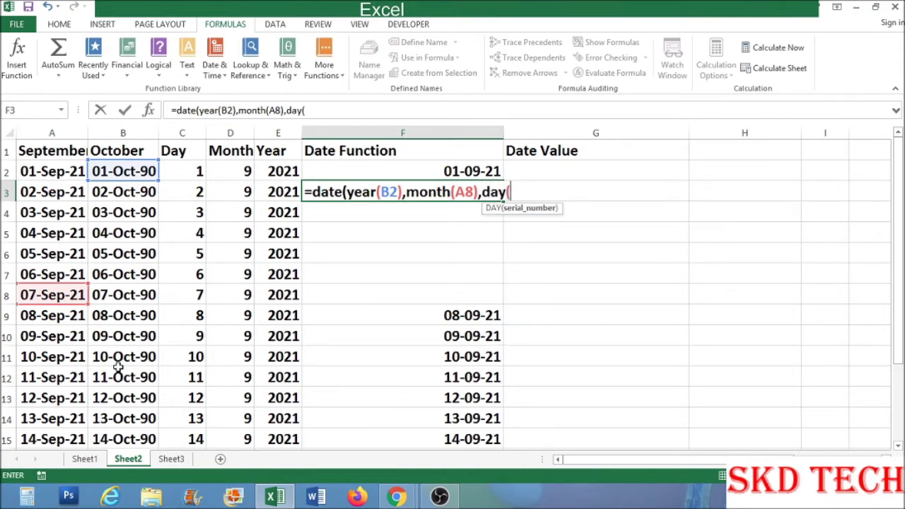
pyautogui.click(149, 370)
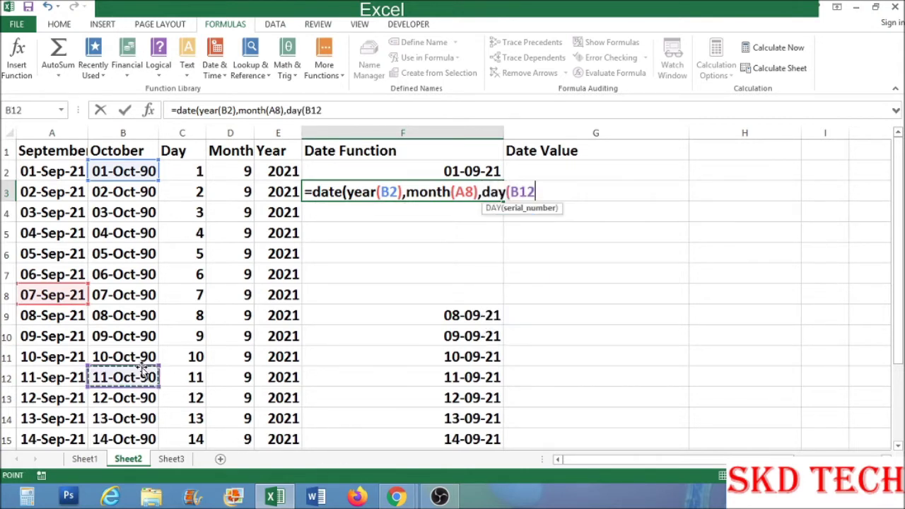
pyautogui.write('))')
pyautogui.press('Return')
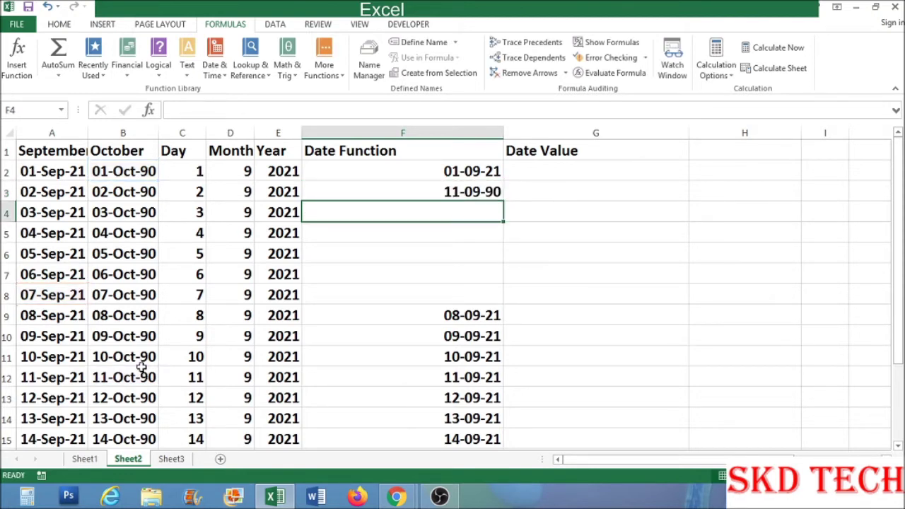
pyautogui.click(428, 195)
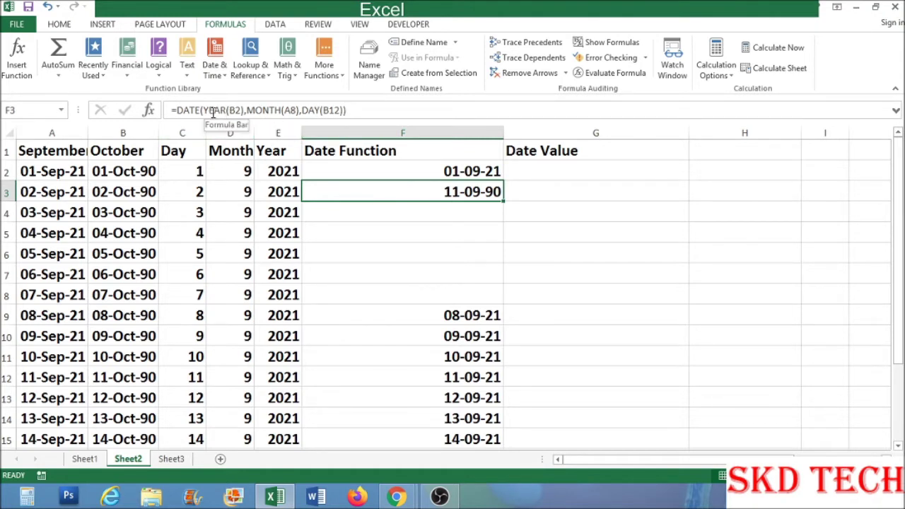
# Look up the description of the Datevalue function on Sheet1 and return to Sheet2
pyautogui.click(358, 233)
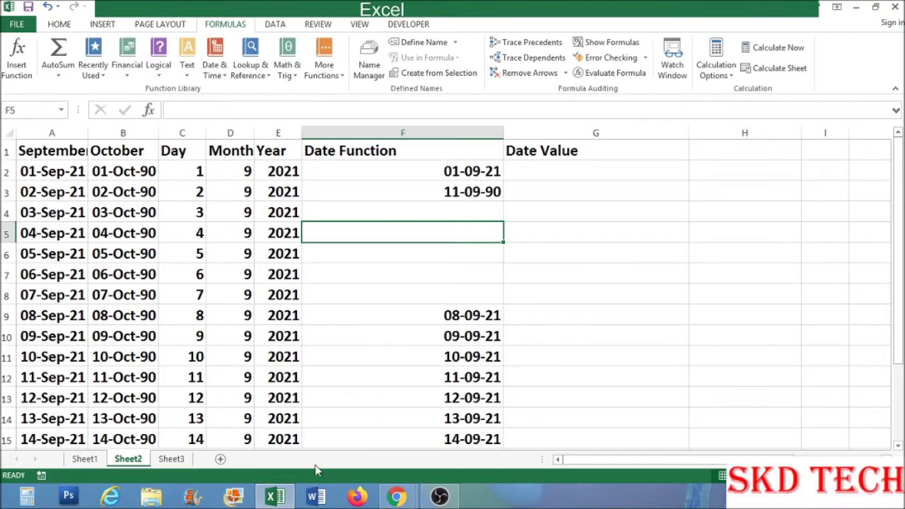
pyautogui.click(79, 459)
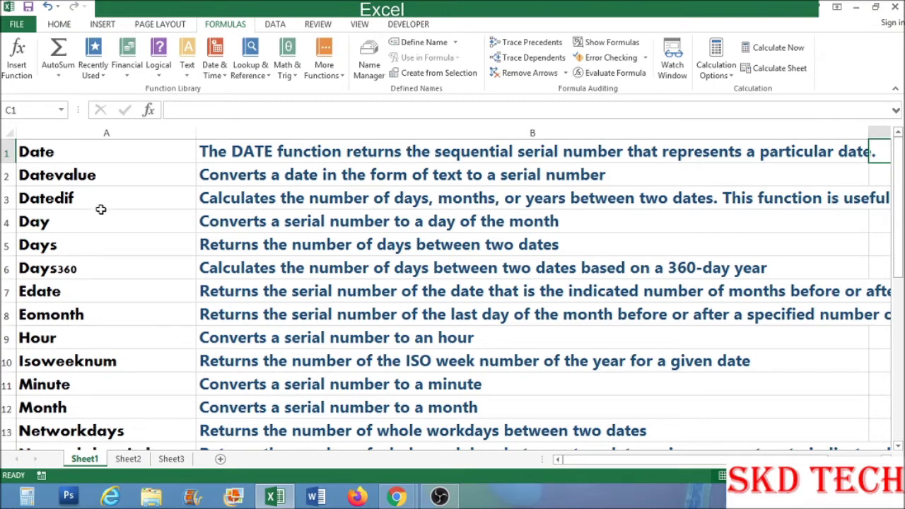
pyautogui.click(128, 458)
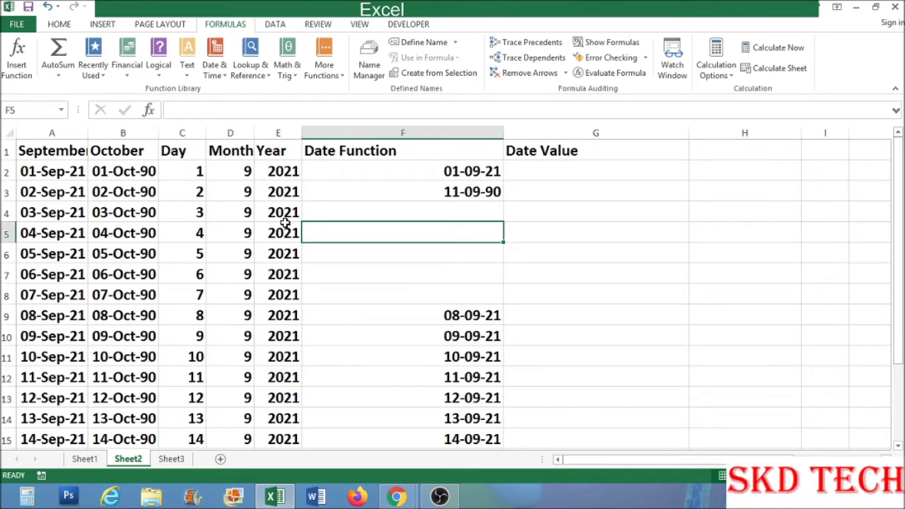
# Enter the date 1-jan-1900 in the empty cell H3 as an example
pyautogui.click(701, 190)
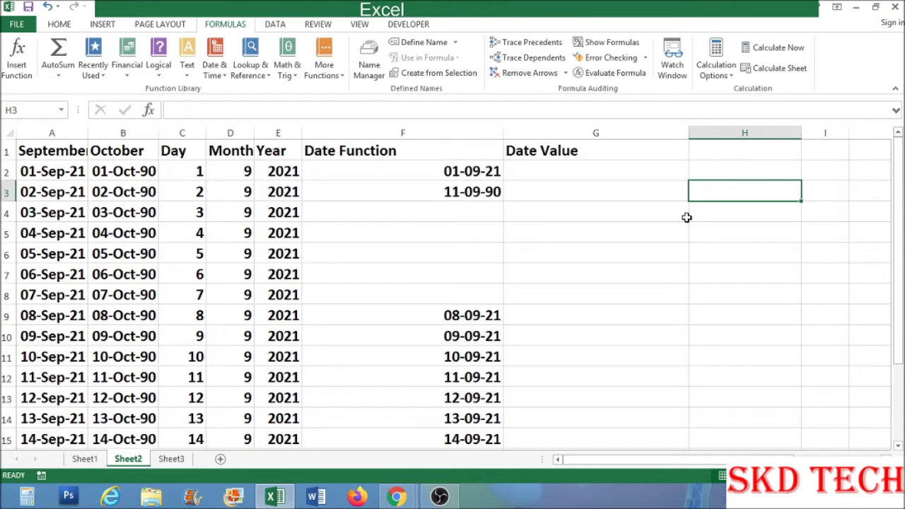
pyautogui.write('1')
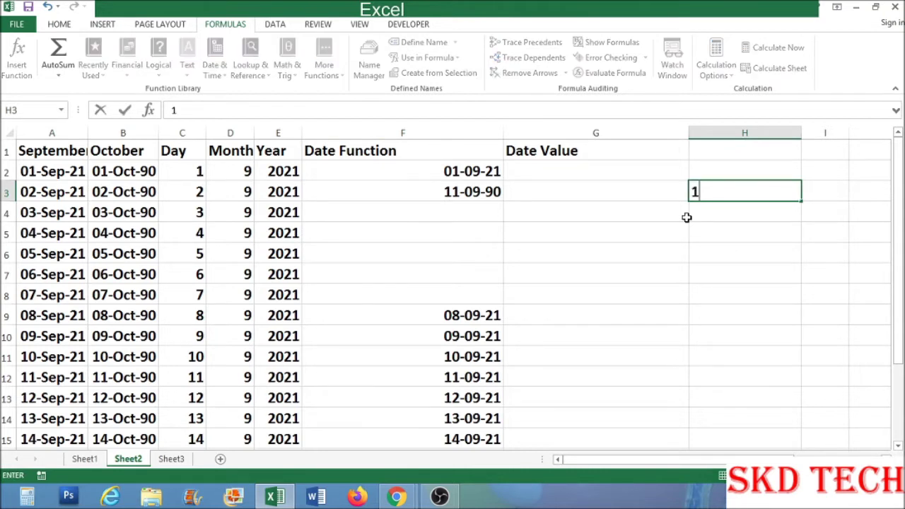
pyautogui.write('-jan-1900')
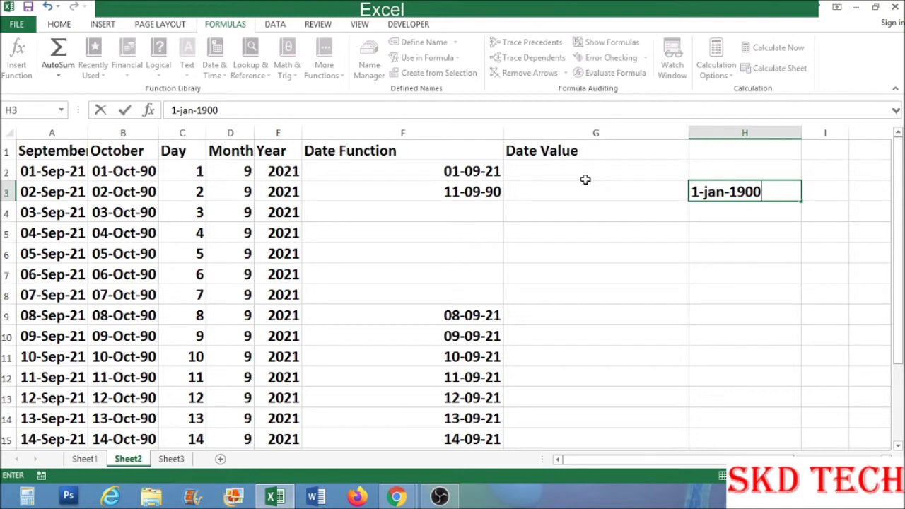
# Enter 1-jan-30 with a two-digit year in G3 and reselect the cell to check the full year
pyautogui.click(576, 201)
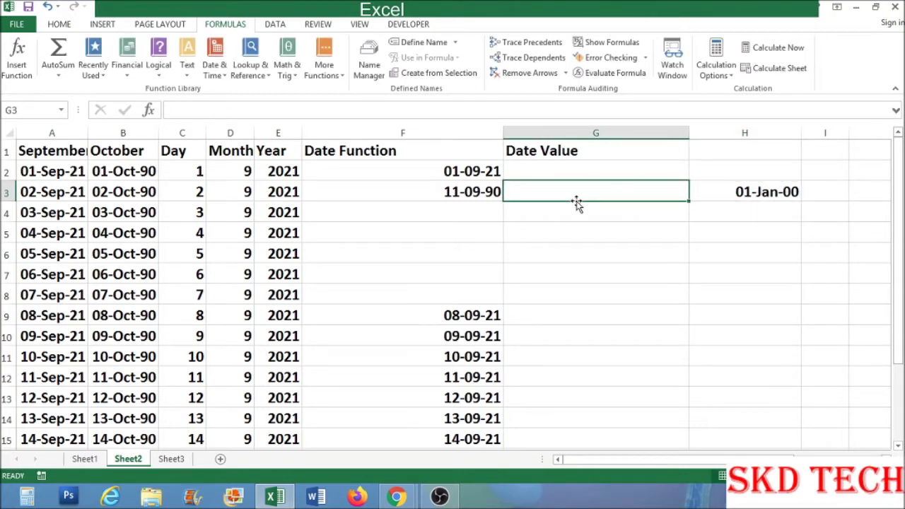
pyautogui.write('1-jan-')
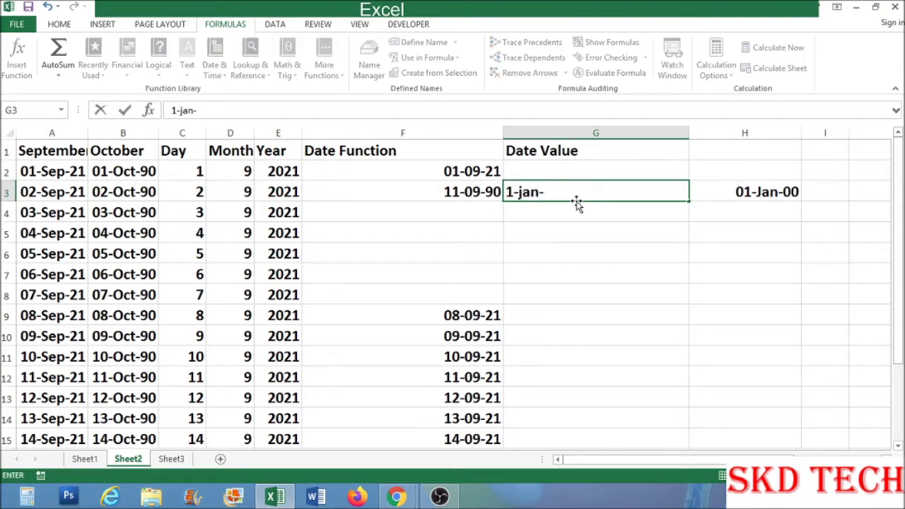
pyautogui.write('30')
pyautogui.press('Return')
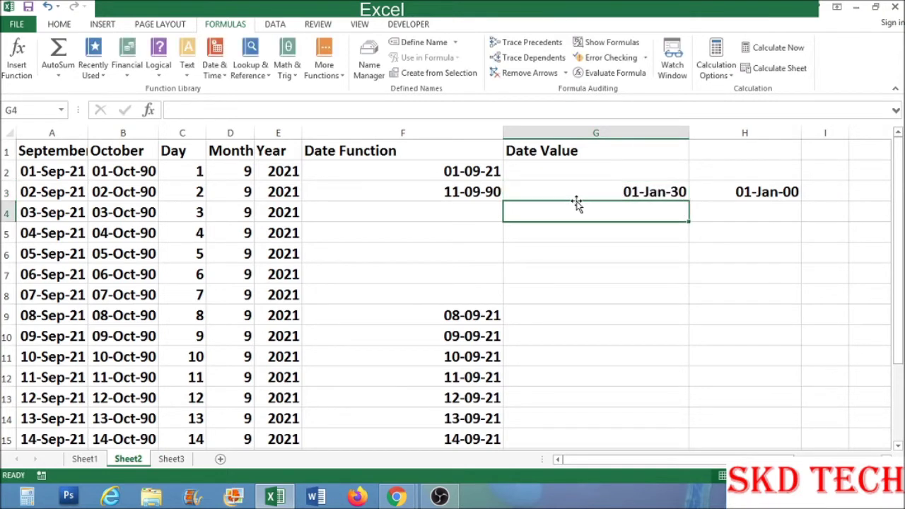
pyautogui.click(580, 197)
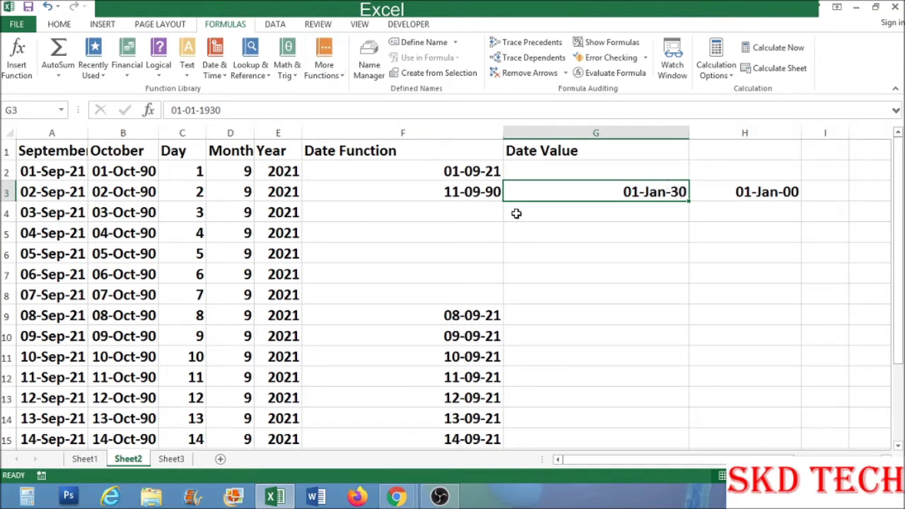
# Recheck the full year of the trial date in G3 and clear the cell
pyautogui.click(572, 216)
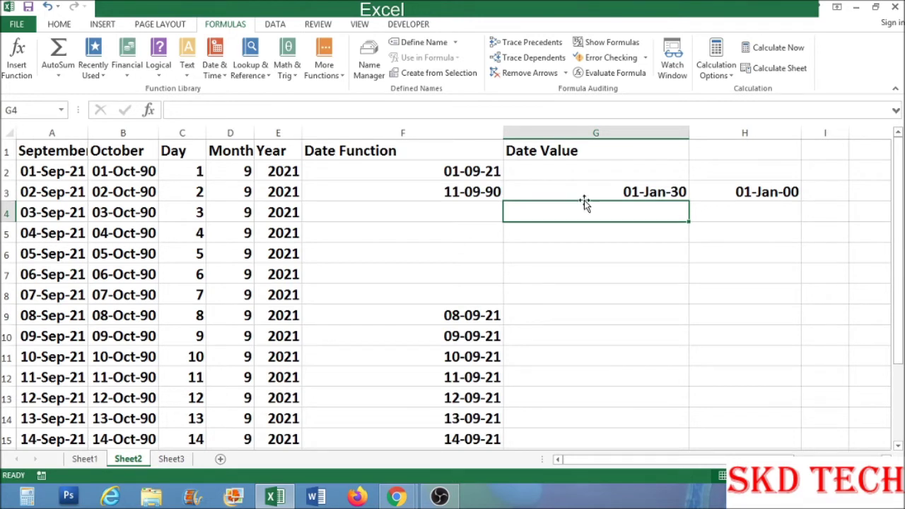
pyautogui.click(572, 193)
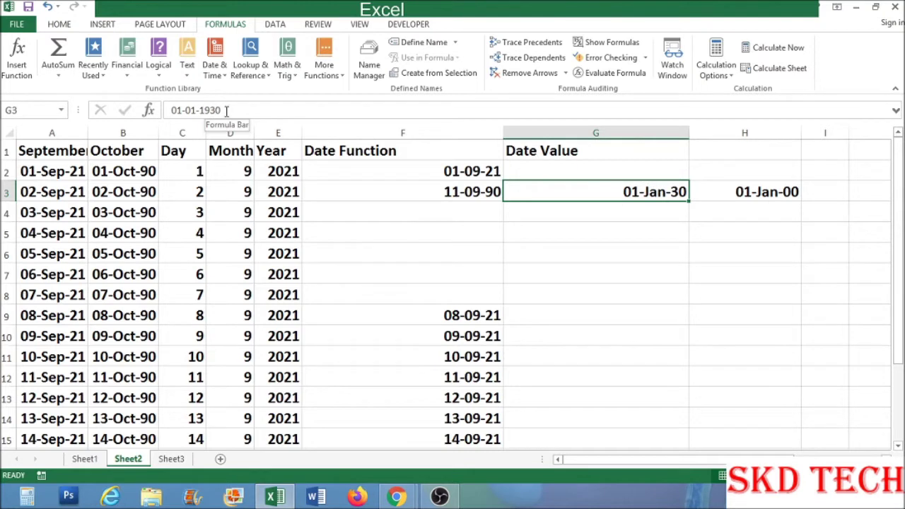
pyautogui.click(639, 247)
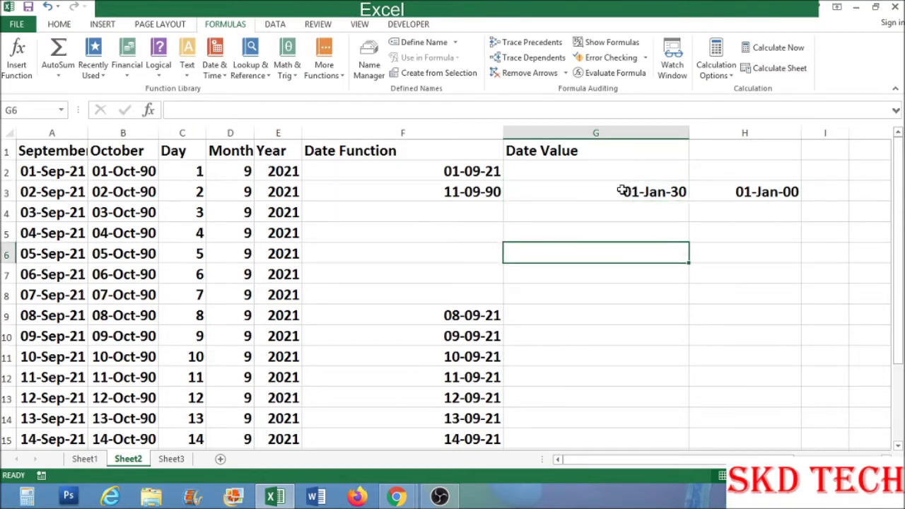
pyautogui.click(585, 191)
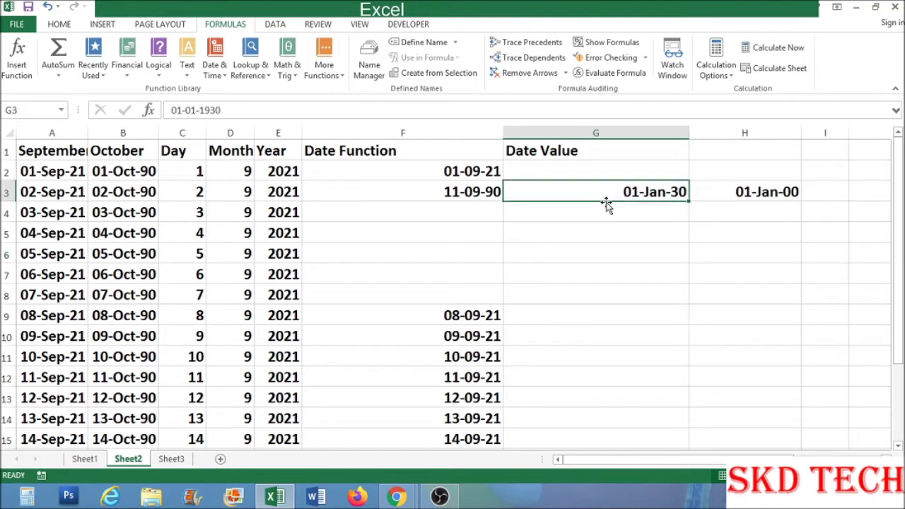
pyautogui.press('Delete')
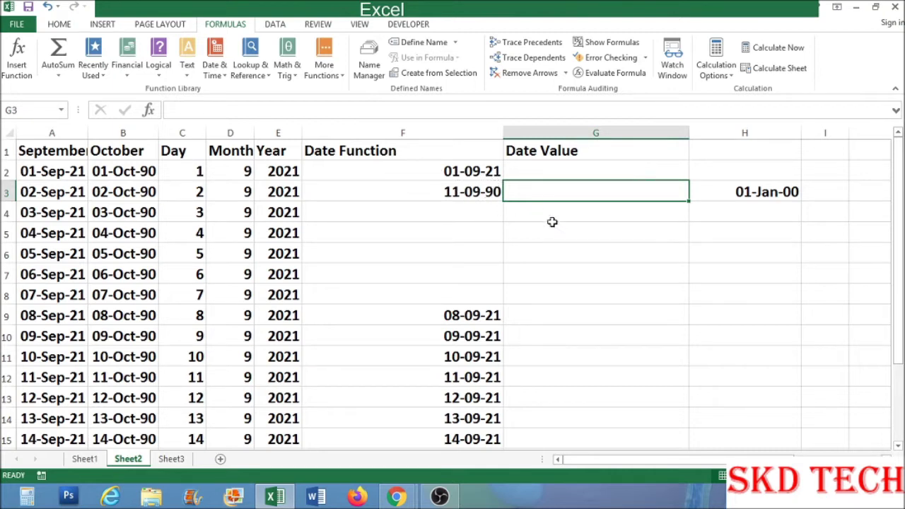
# Enter the formula =DATEVALUE("1-jan-1900") in G2 under the Date Value heading
pyautogui.click(573, 170)
pyautogui.write('=')
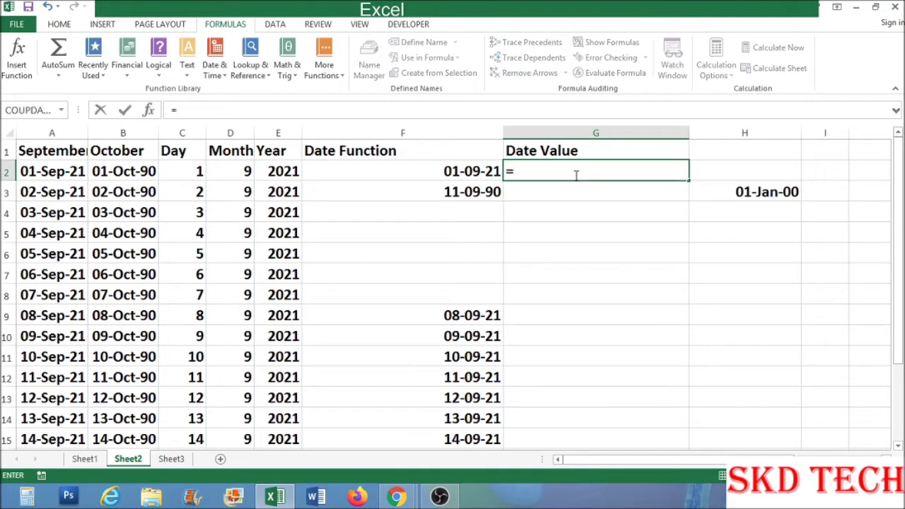
pyautogui.write('dateval')
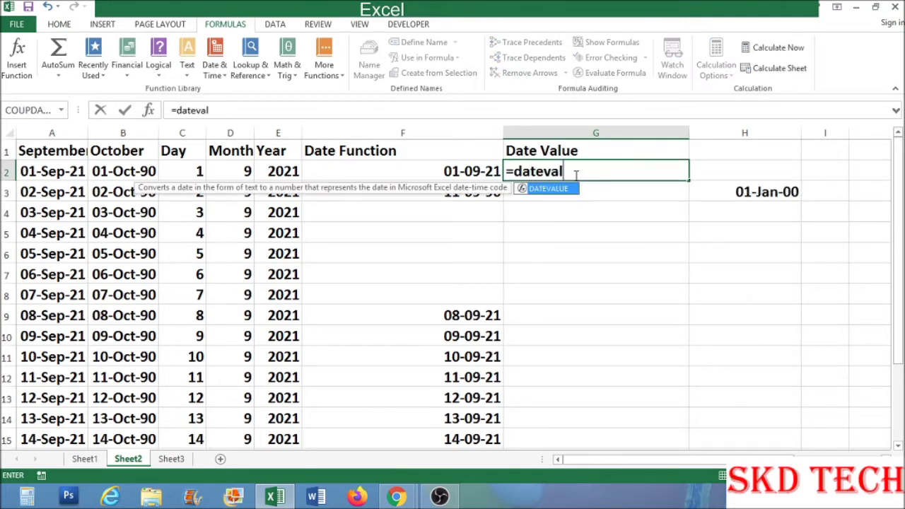
pyautogui.press('Tab')
pyautogui.write('"1-jan-')
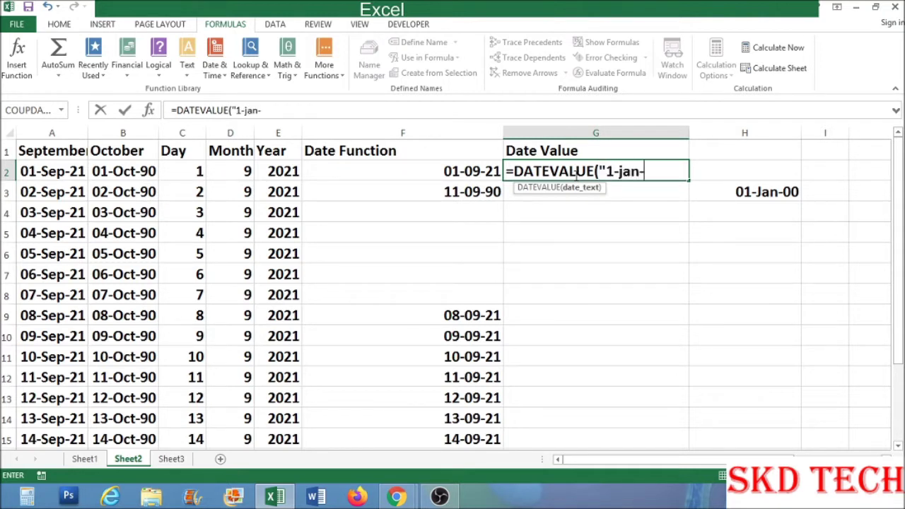
pyautogui.write('1900")')
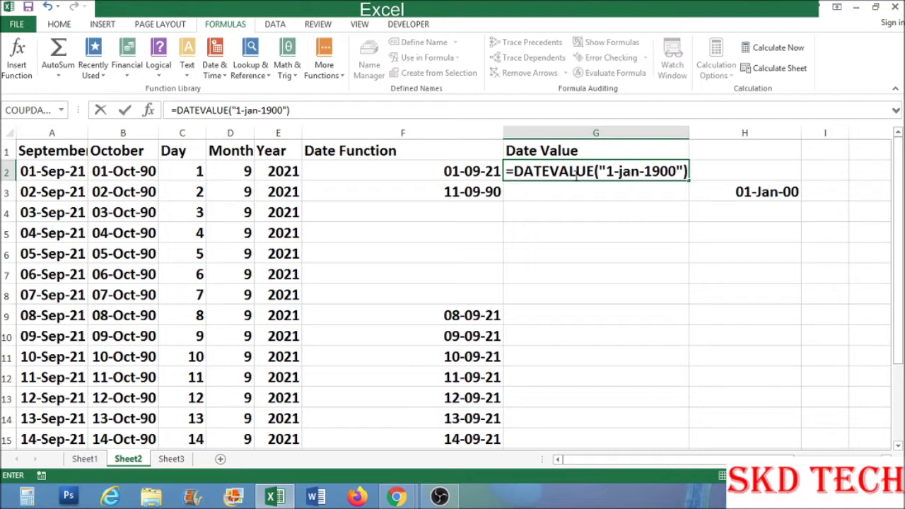
pyautogui.press('Return')
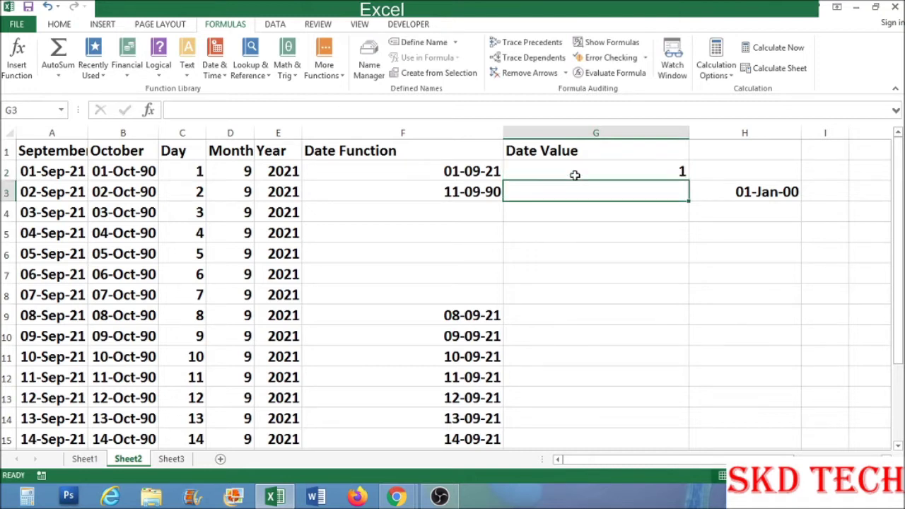
# Enter the formula =DATEVALUE("5-oct-2021") in G3, below the first Date Value result
pyautogui.click(575, 176)
pyautogui.write('=date')
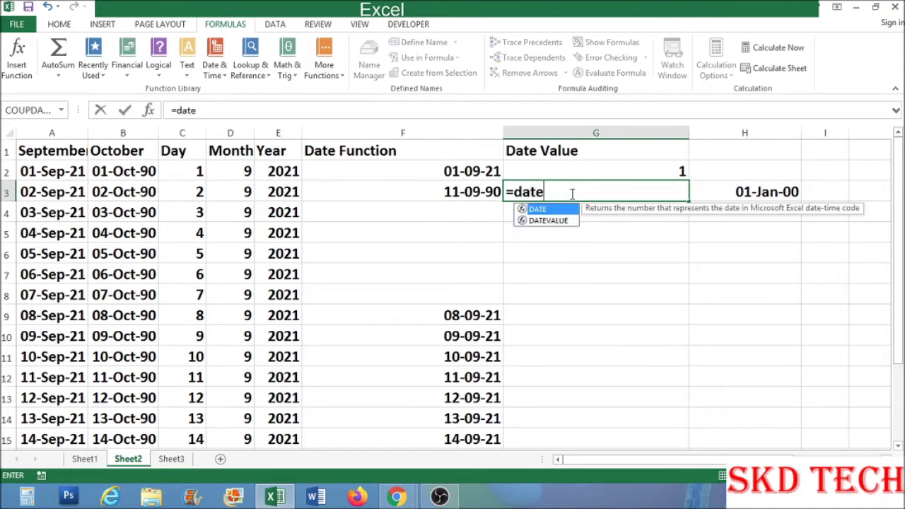
pyautogui.write('va')
pyautogui.press('Tab')
pyautogui.write('"')
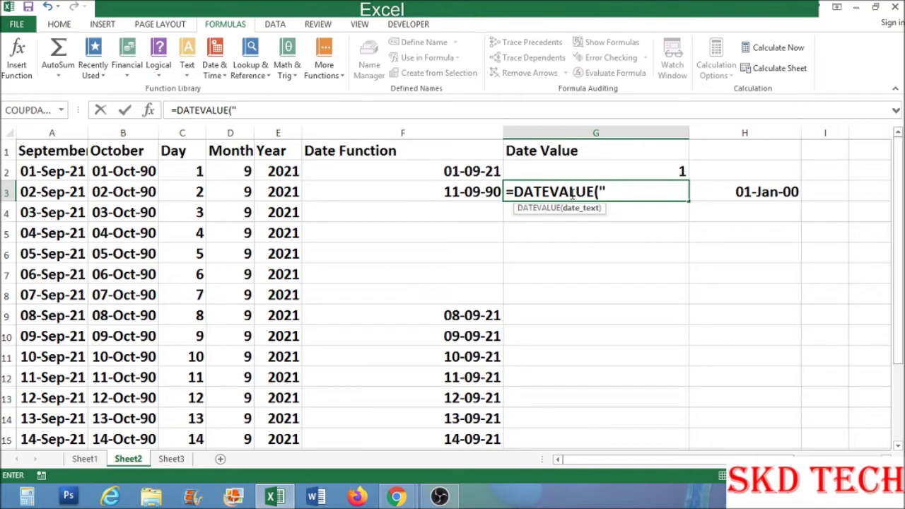
pyautogui.write('5-oct-20')
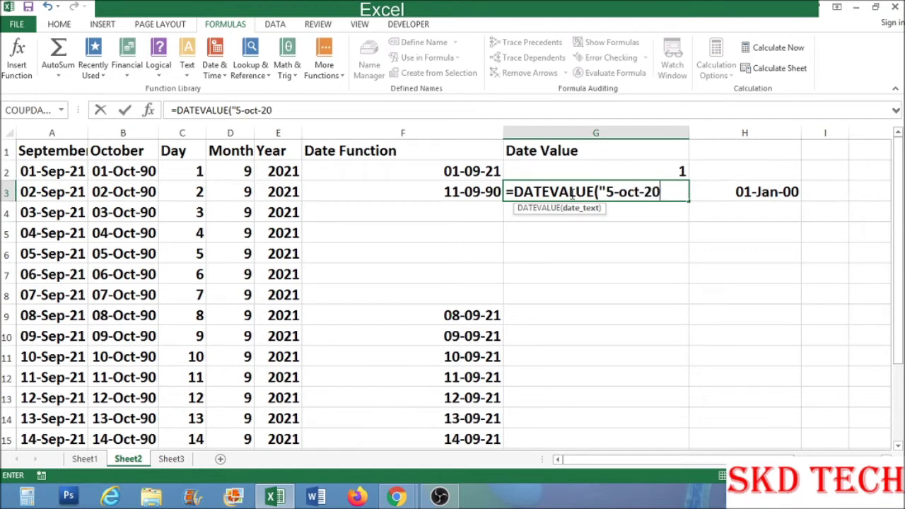
pyautogui.write('21")')
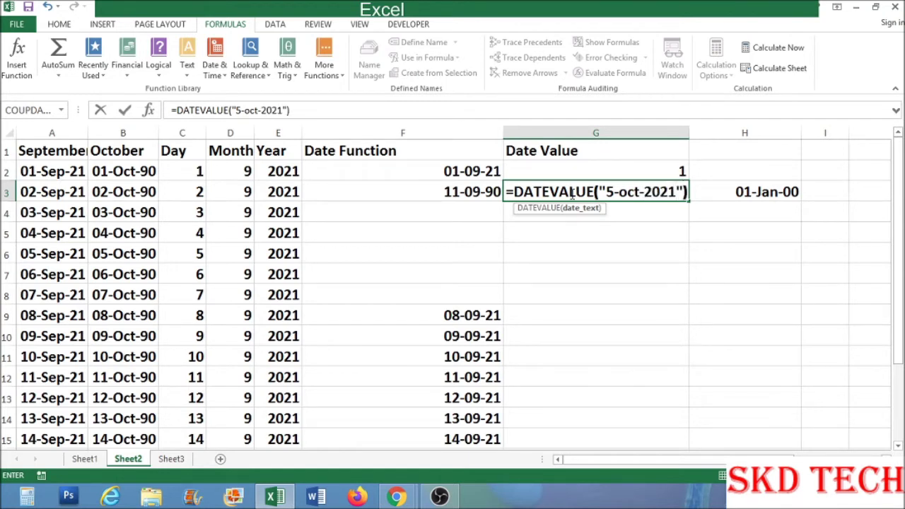
pyautogui.press('Return')
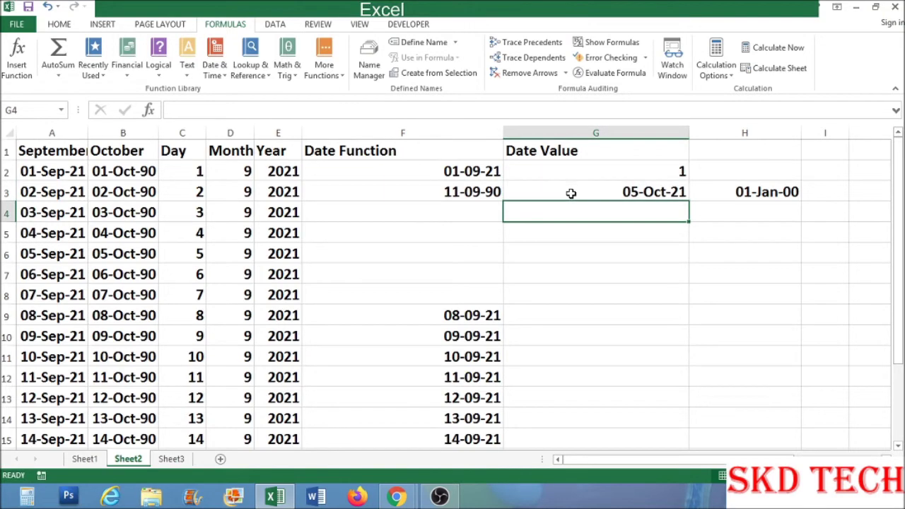
# Set the number format of G3 to General and reselect the cell to review its formula
pyautogui.click(571, 194)
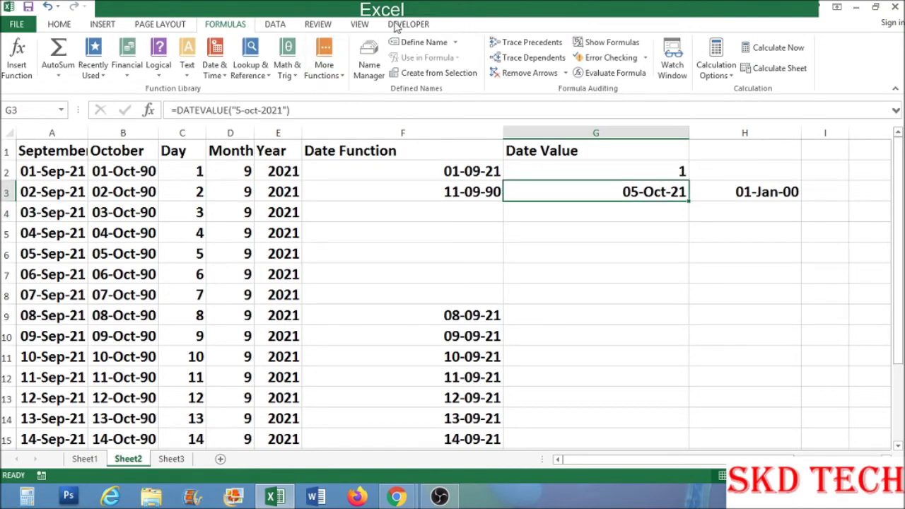
pyautogui.click(62, 24)
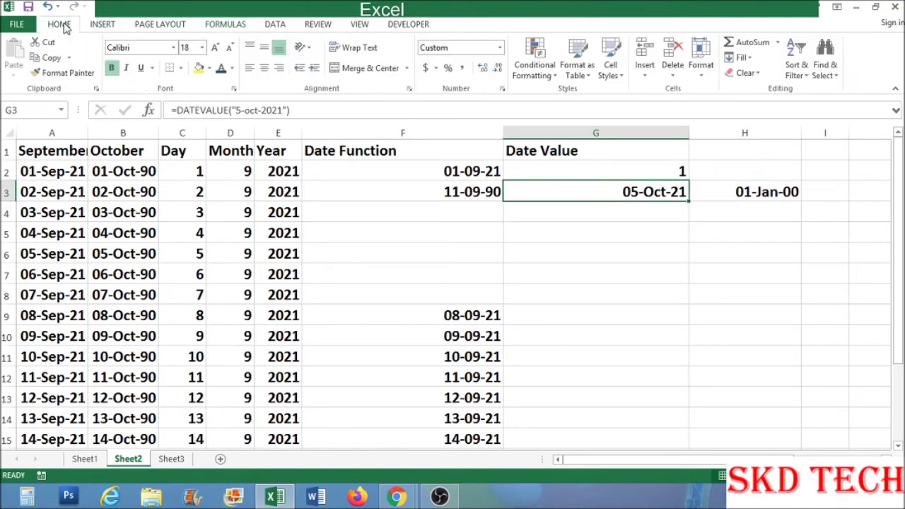
pyautogui.click(500, 48)
pyautogui.click(488, 71)
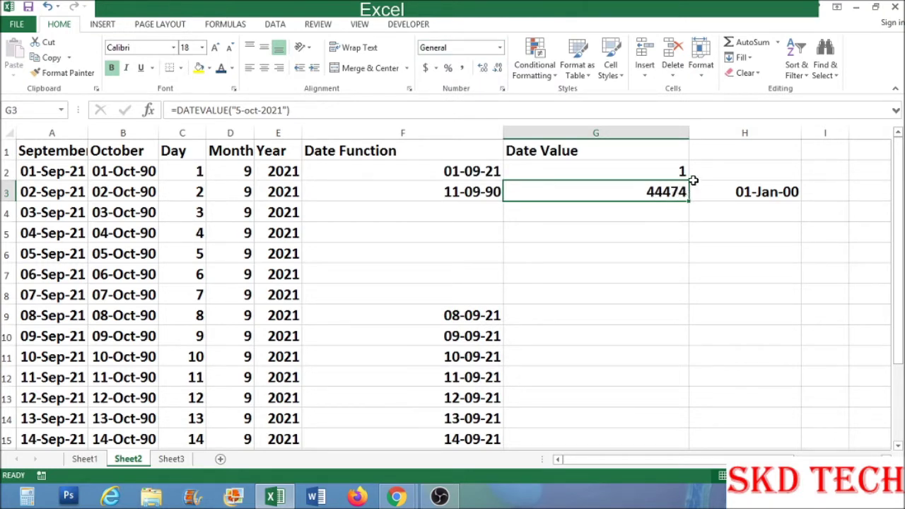
pyautogui.click(612, 217)
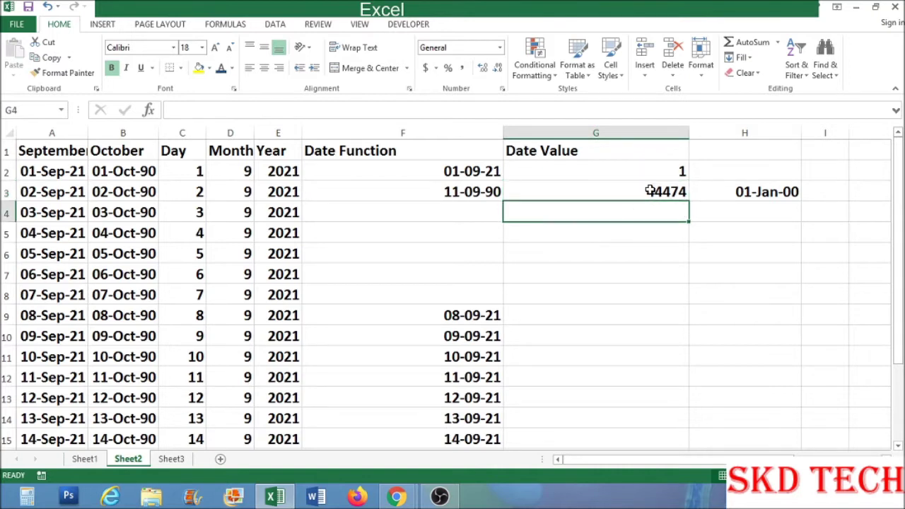
pyautogui.click(654, 239)
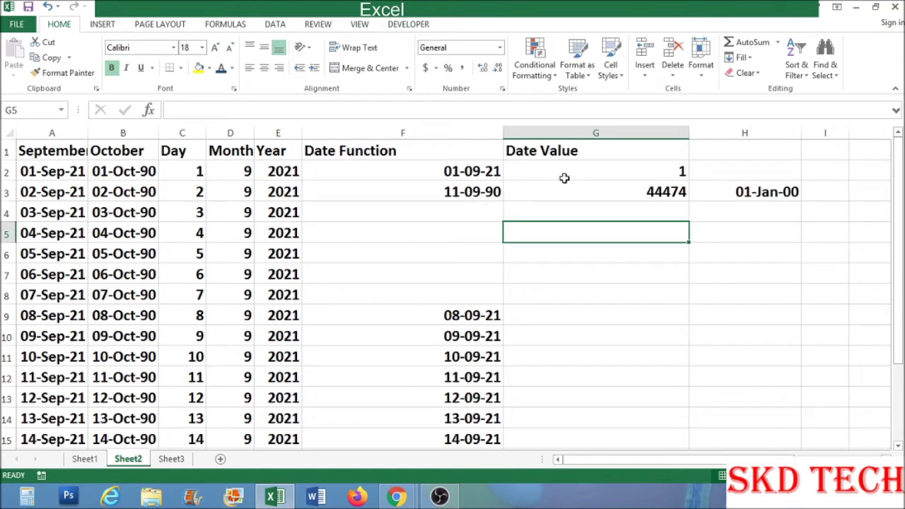
pyautogui.click(570, 199)
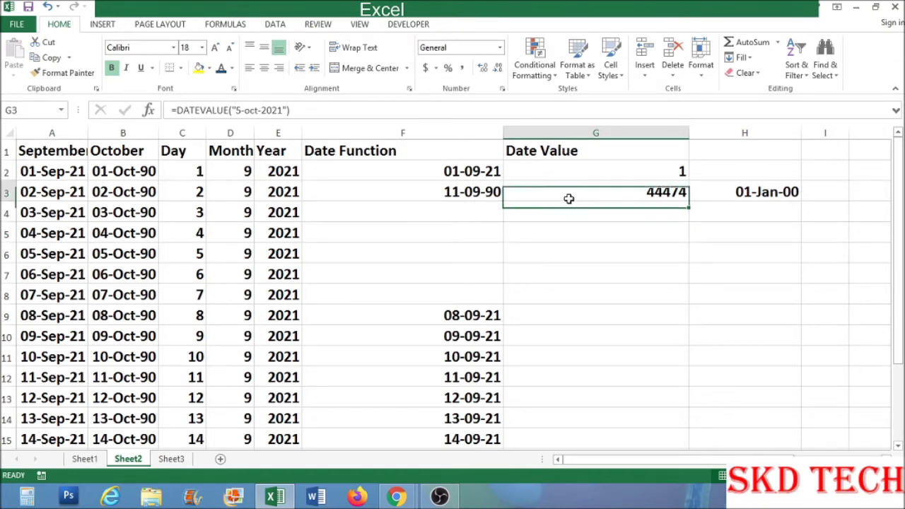
# Look up the Datedif function on Sheet1, return to Sheet2 and check the DATEVALUE formula in G2
pyautogui.click(99, 459)
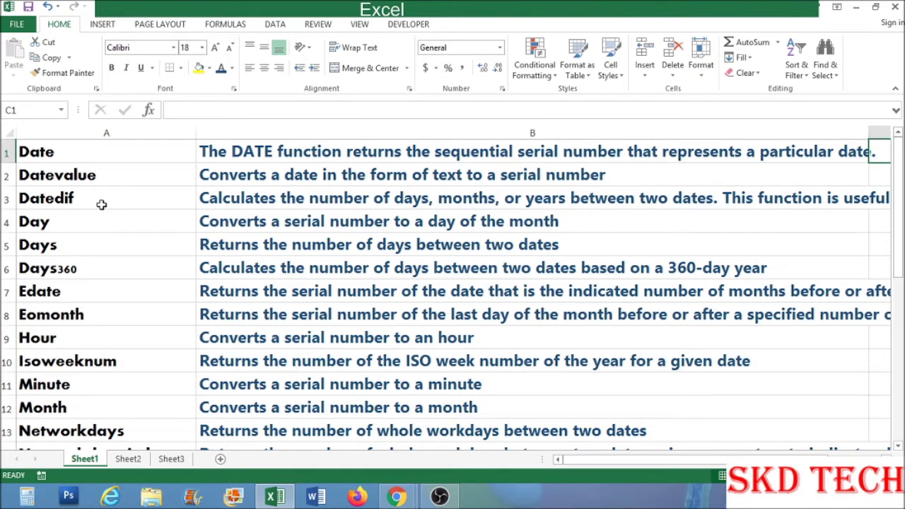
pyautogui.click(128, 459)
pyautogui.click(580, 181)
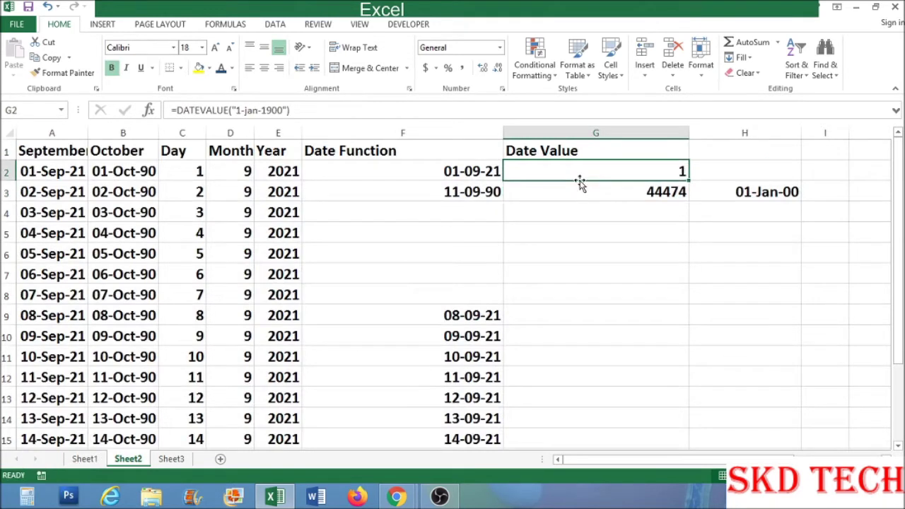
pyautogui.click(488, 176)
pyautogui.click(685, 178)
# Clear the trial date from the cells below H1 and enter the heading Datedif in H1
pyautogui.moveTo(743, 169); pyautogui.dragTo(765, 244)
pyautogui.press('Delete')
pyautogui.click(722, 150)
pyautogui.write('D')
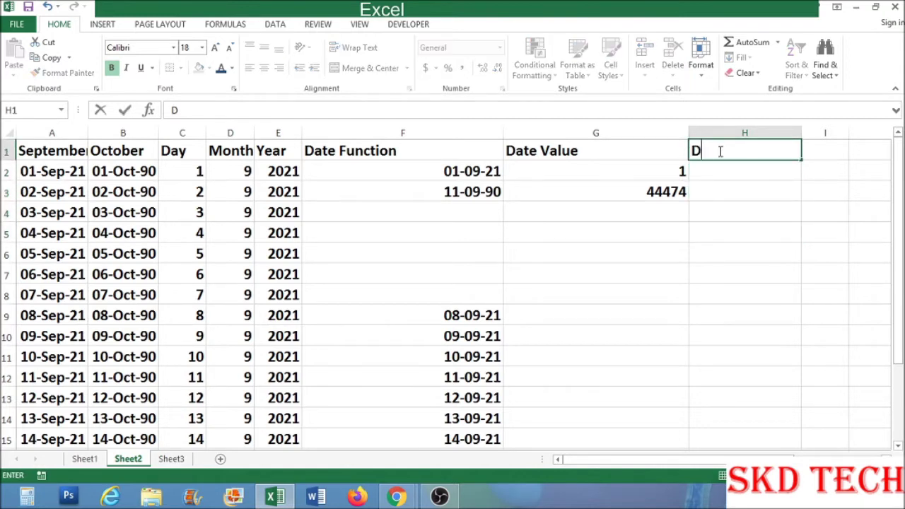
pyautogui.write('atedif')
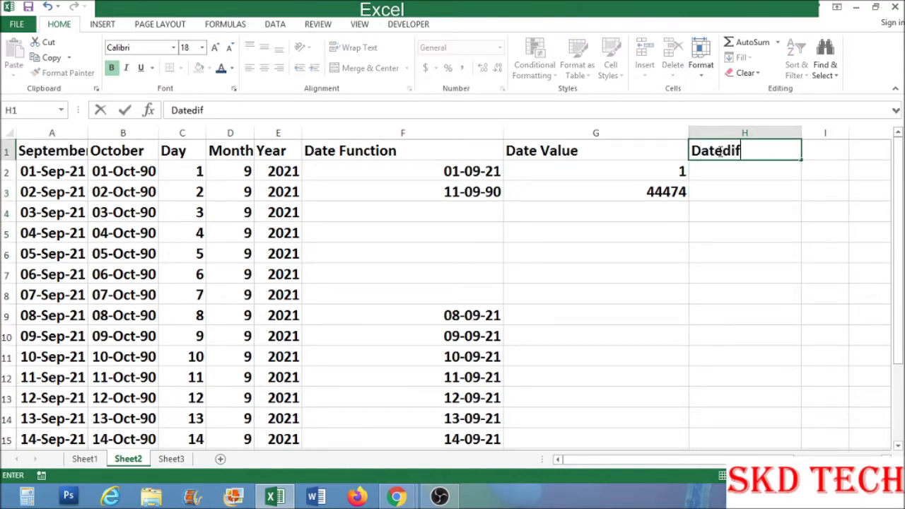
# Look up the Datedif entry in the function list on Sheet1 and return to H2 on Sheet2
pyautogui.click(723, 168)
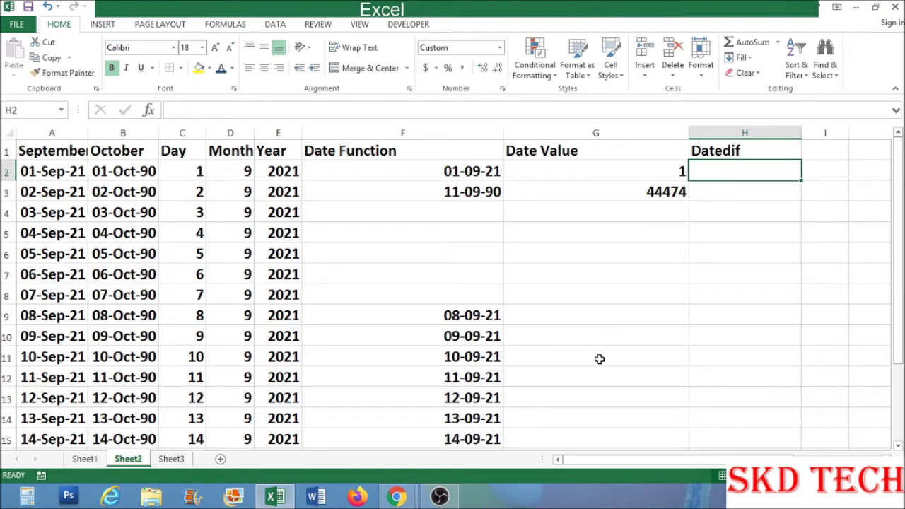
pyautogui.click(84, 459)
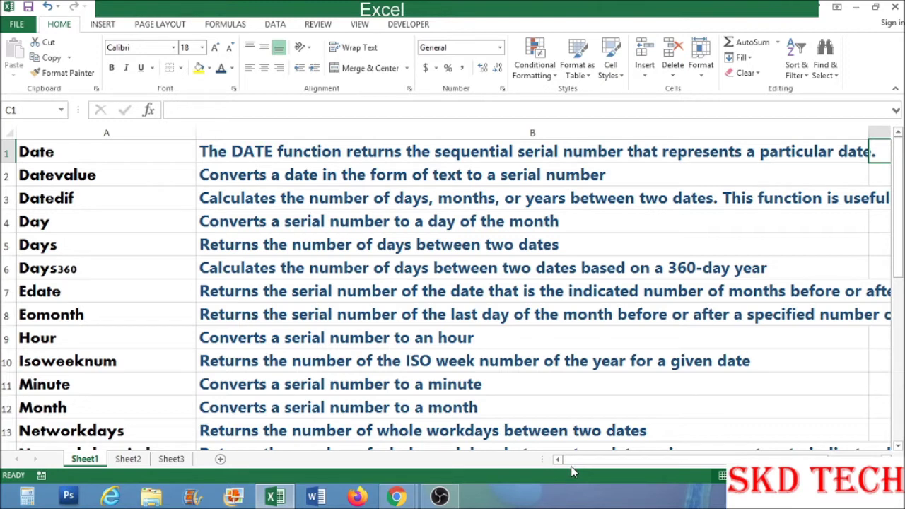
pyautogui.click(113, 201)
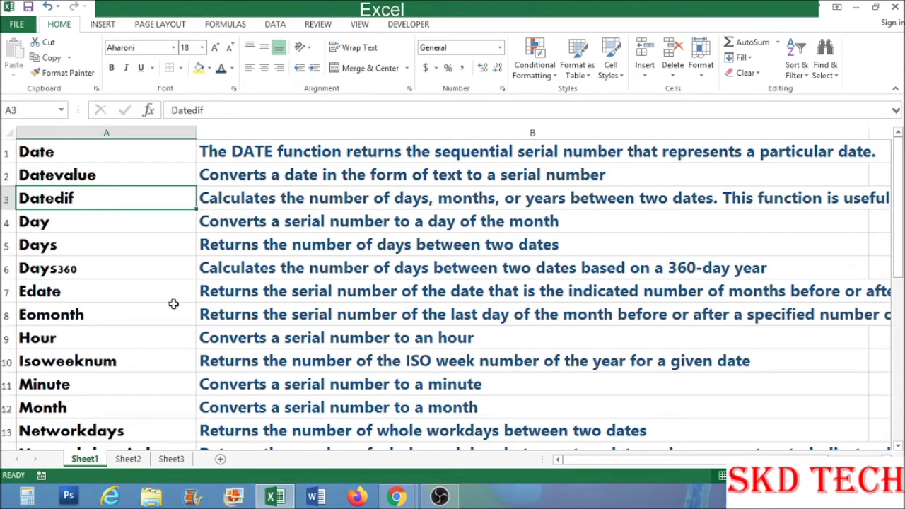
pyautogui.click(135, 463)
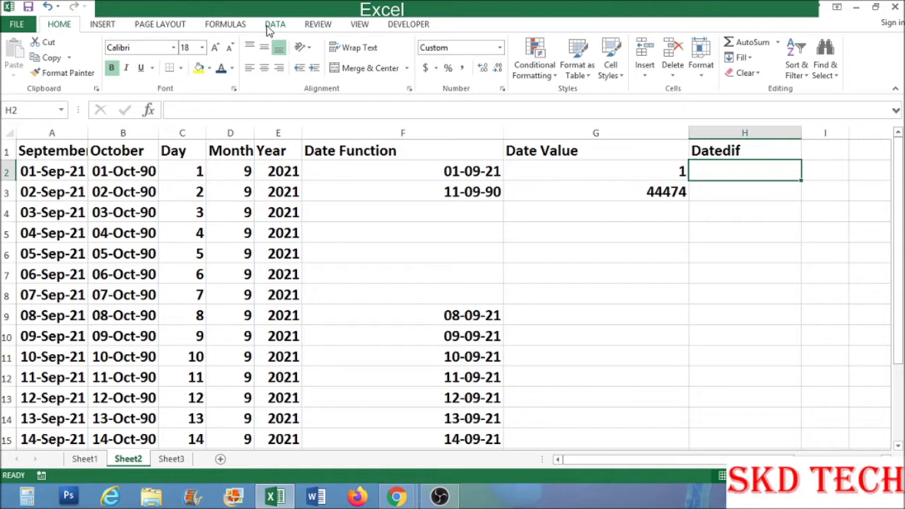
# Look through the Date & Time function library for DATEDIF and close the list without inserting a function
pyautogui.click(227, 24)
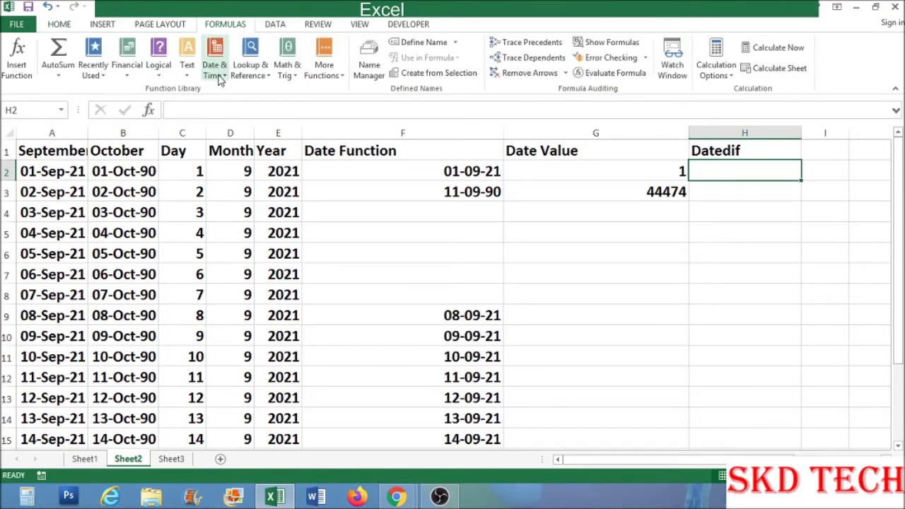
pyautogui.click(219, 78)
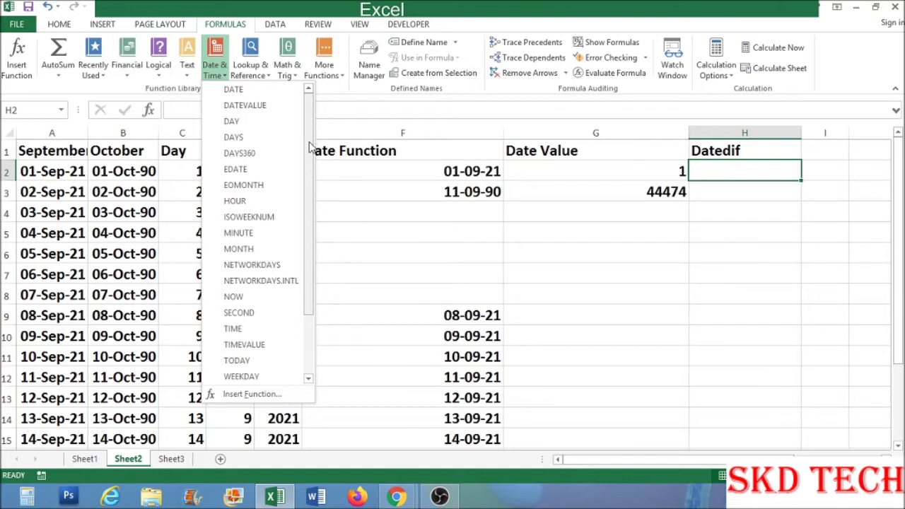
pyautogui.scroll(-5, 309, 142)
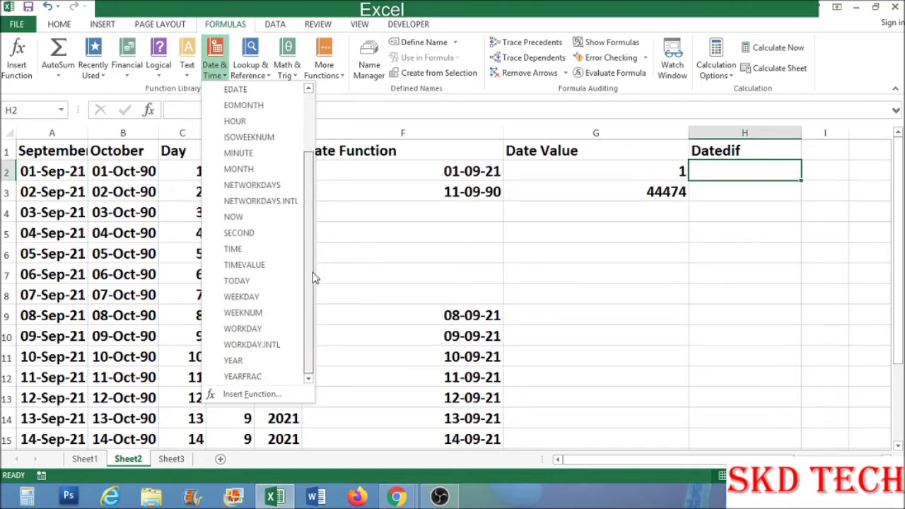
pyautogui.scroll(2, 298, 139)
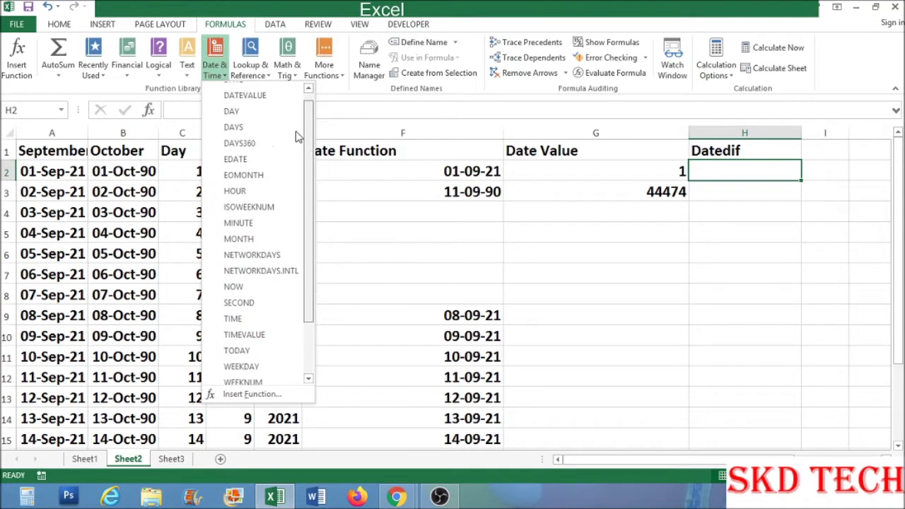
pyautogui.scroll(1, 298, 130)
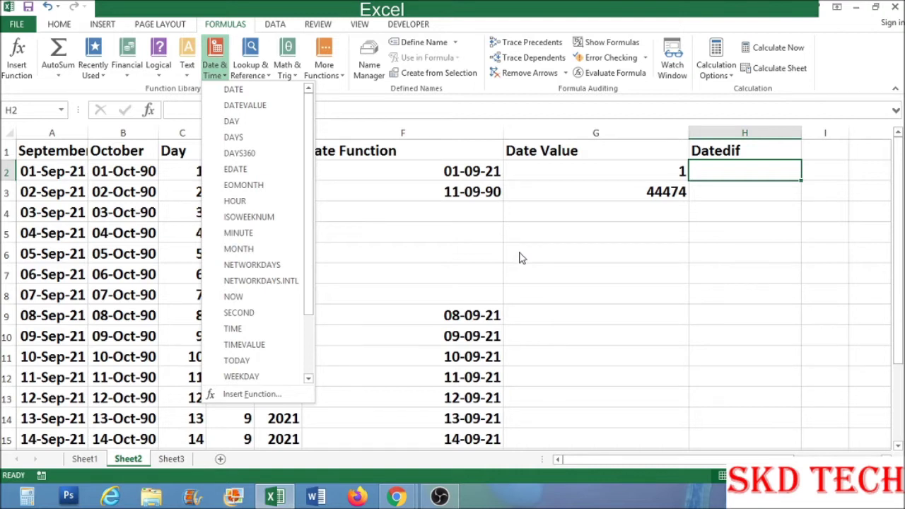
pyautogui.click(607, 251)
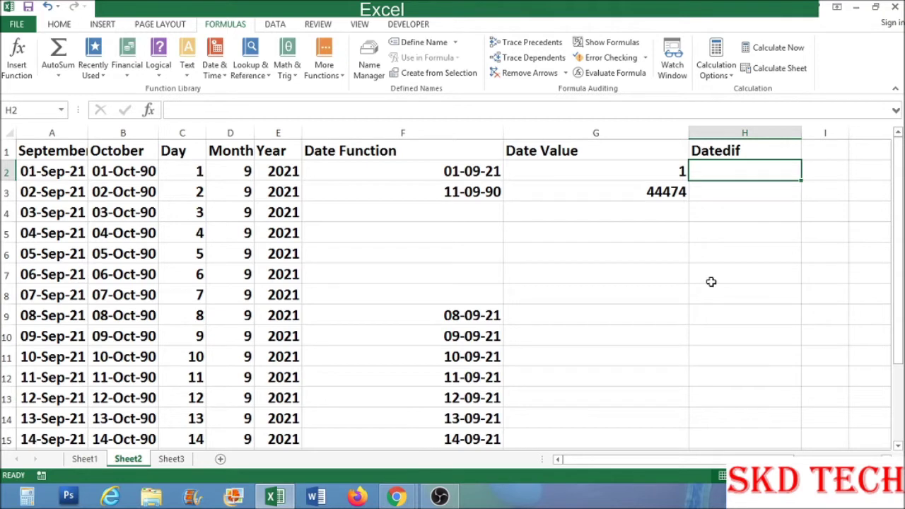
# Write out the DATEDIF syntax in H2 as =datedif(start_date,end_date,year,month,day to show its arguments
pyautogui.write('=d')
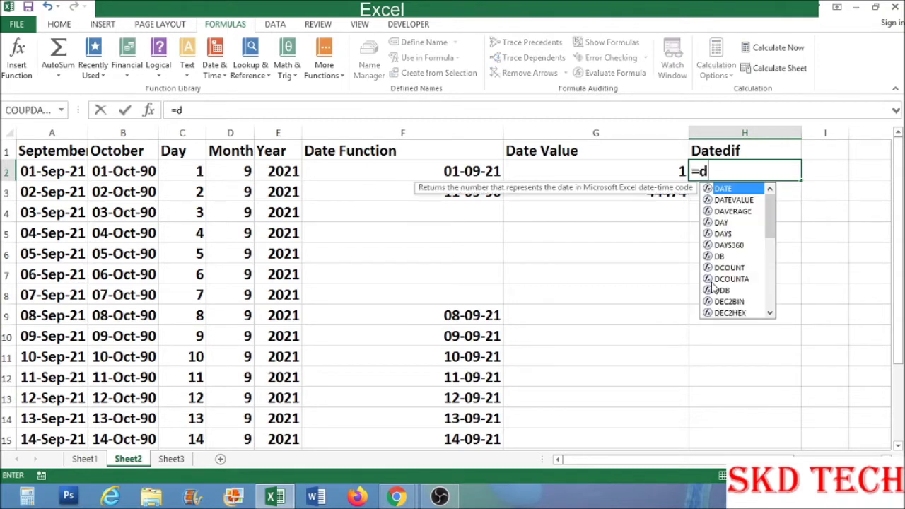
pyautogui.write('ated')
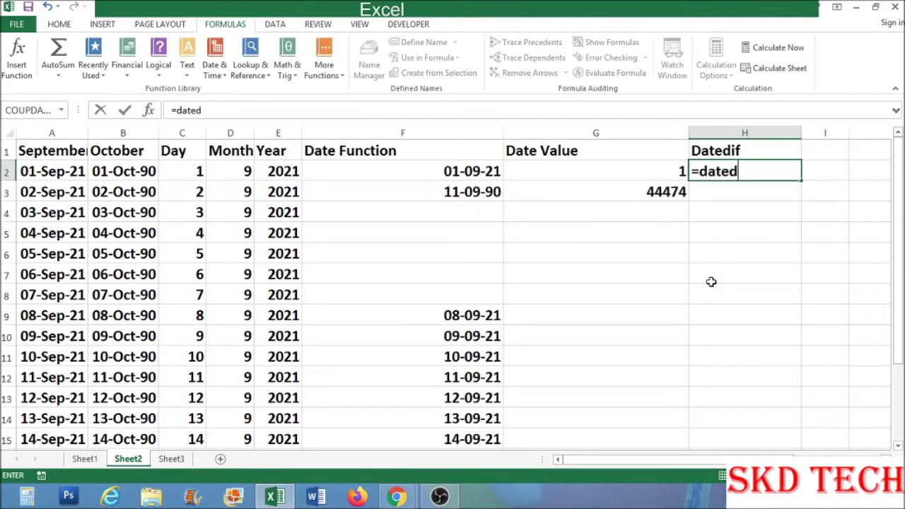
pyautogui.write('if(')
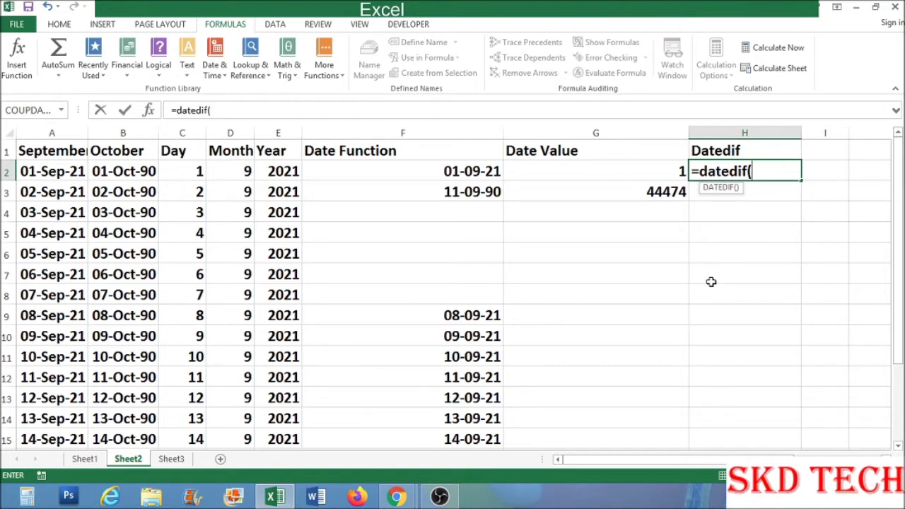
pyautogui.write('start')
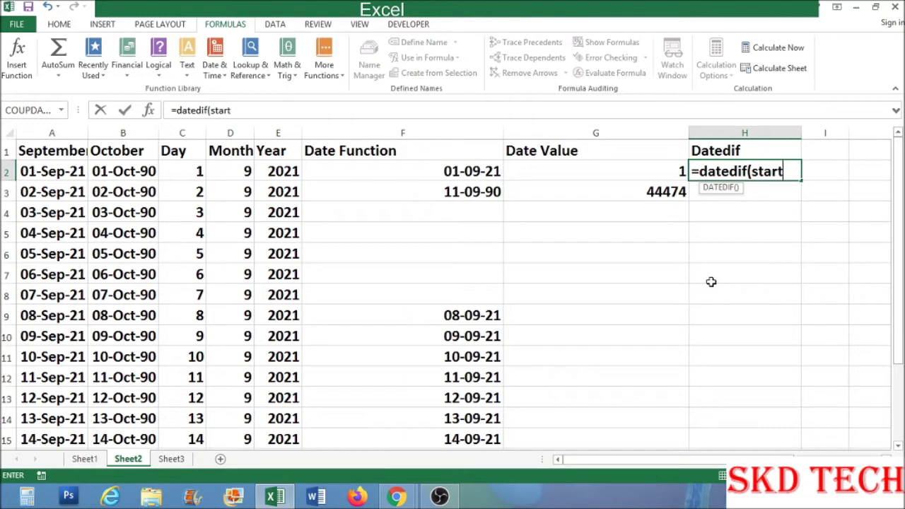
pyautogui.write('_date,')
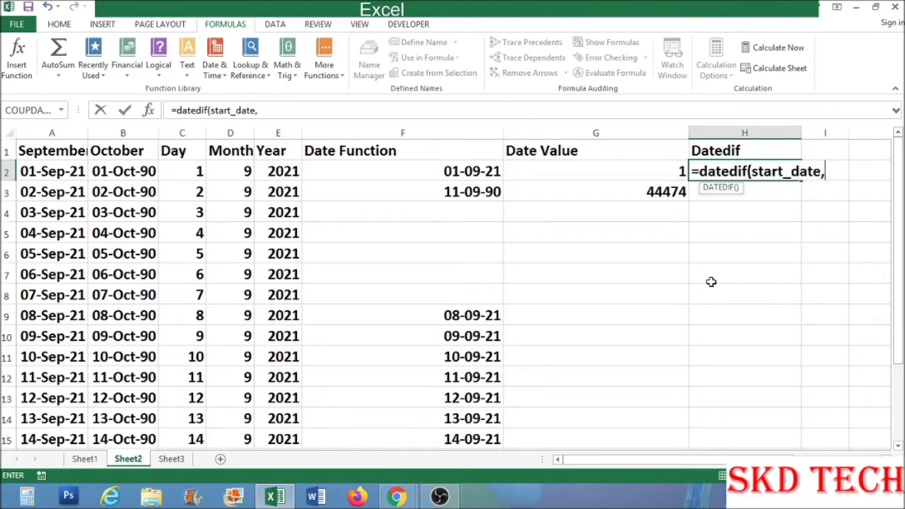
pyautogui.write('end_date,')
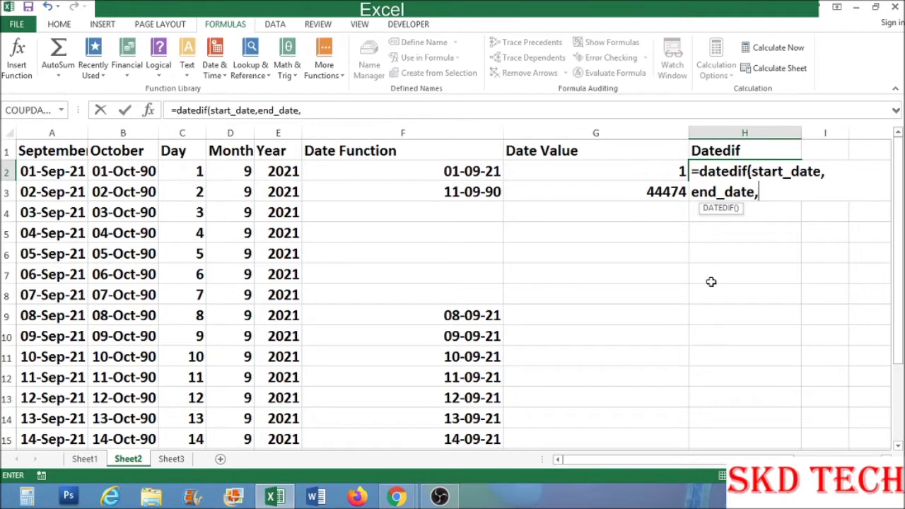
pyautogui.write('year')
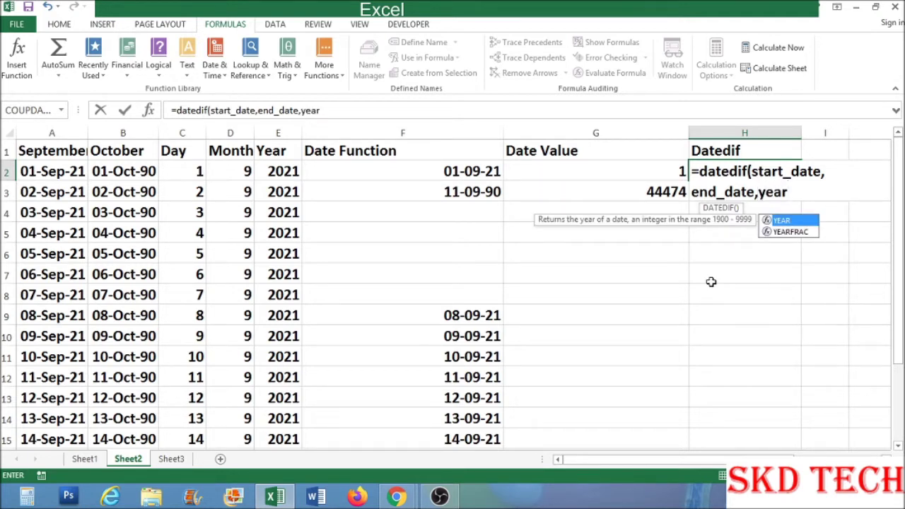
pyautogui.write(',month,day')
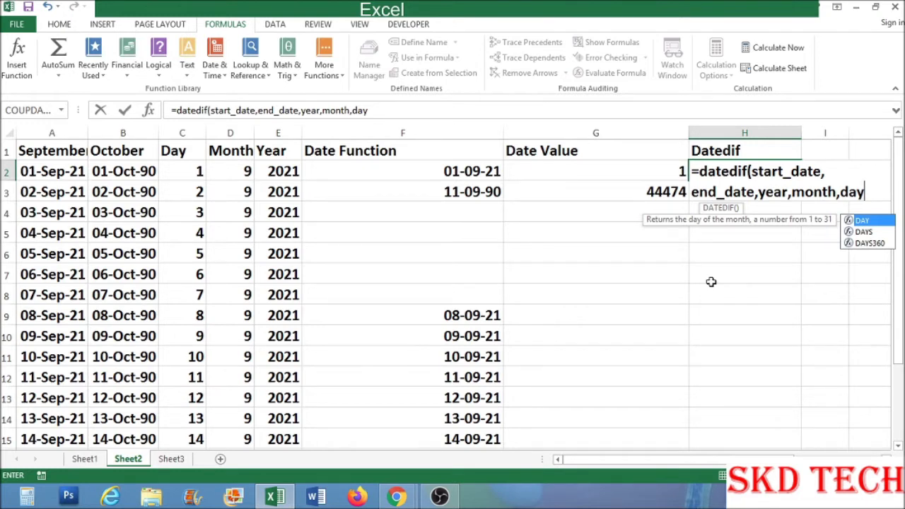
# Erase the written-out DATEDIF syntax from H2 and leave the cell empty
pyautogui.press('BackSpace')
pyautogui.press('BackSpace')
pyautogui.press('BackSpace')
pyautogui.press('BackSpace')
pyautogui.press('BackSpace')
pyautogui.press('BackSpace')
pyautogui.press('BackSpace')
pyautogui.press('BackSpace')
pyautogui.press('BackSpace')
pyautogui.press('BackSpace')
pyautogui.press('BackSpace')
pyautogui.press('BackSpace')
pyautogui.press('BackSpace')
pyautogui.press('BackSpace')
pyautogui.press('BackSpace')
pyautogui.press('BackSpace')
pyautogui.press('BackSpace')
pyautogui.press('BackSpace')
pyautogui.press('BackSpace')
pyautogui.press('BackSpace')
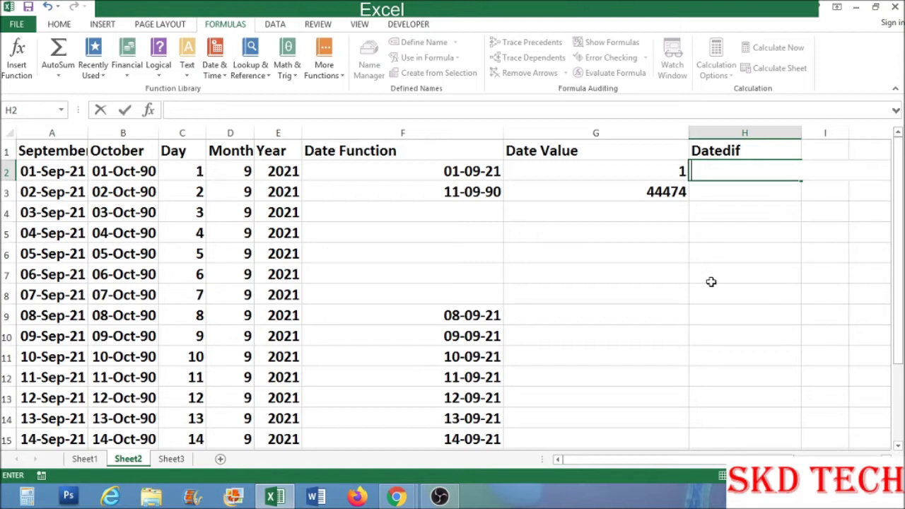
pyautogui.click(712, 281)
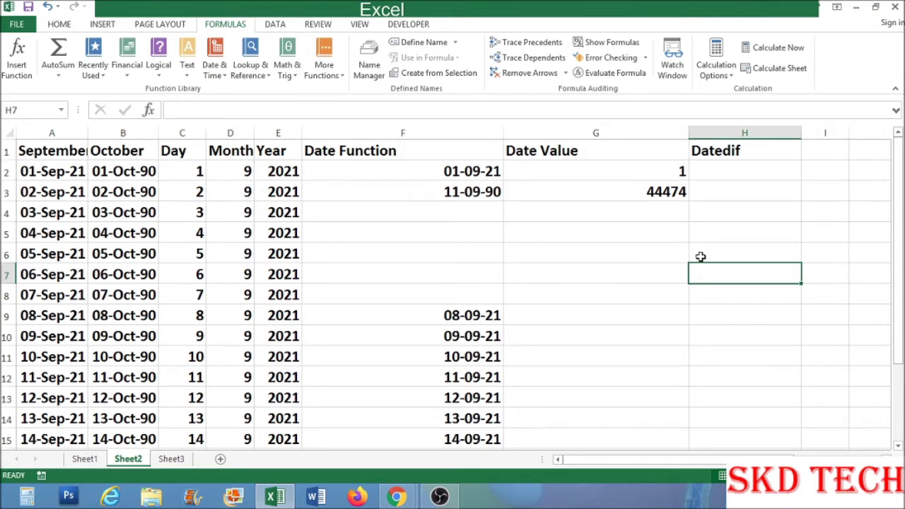
# Enter the formula =DATEDIF(B2,A2,"m") in H2 to calculate the months between the October and September dates
pyautogui.hotkey('alt', 'w')
pyautogui.click(725, 171)
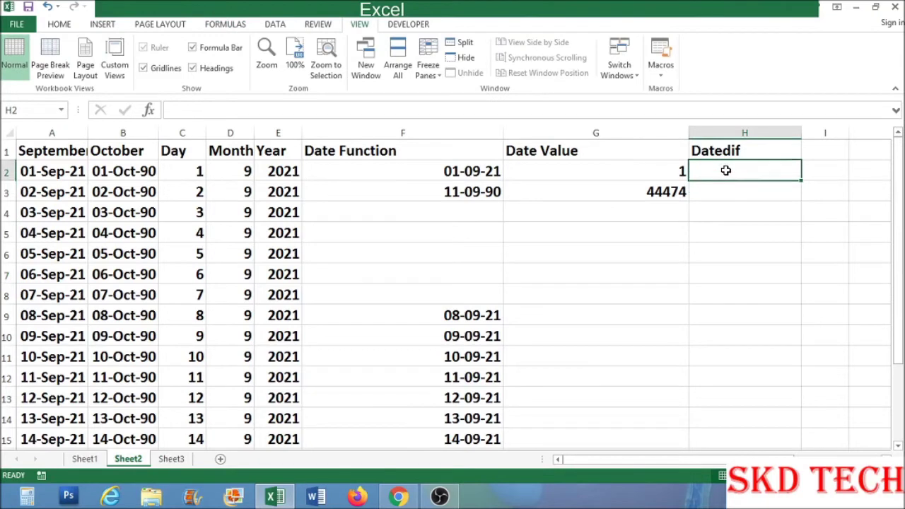
pyautogui.write('=')
pyautogui.write('datedif')
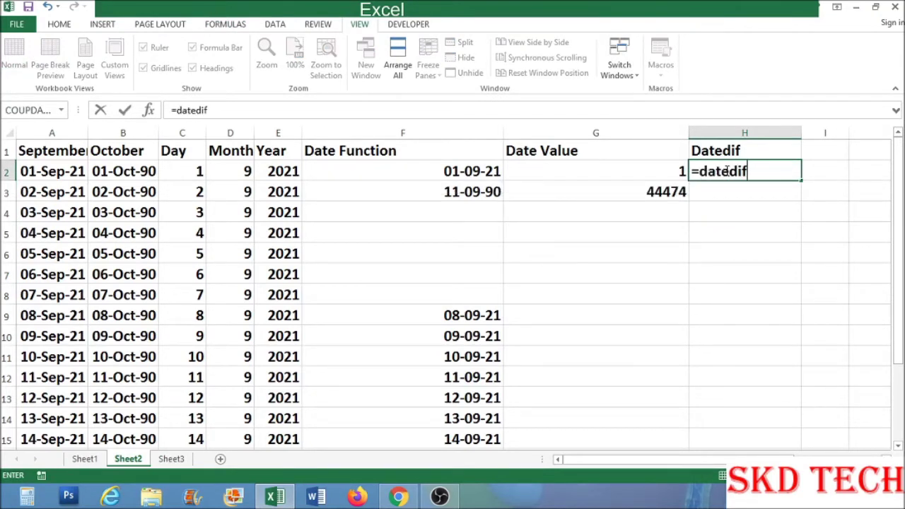
pyautogui.write('(')
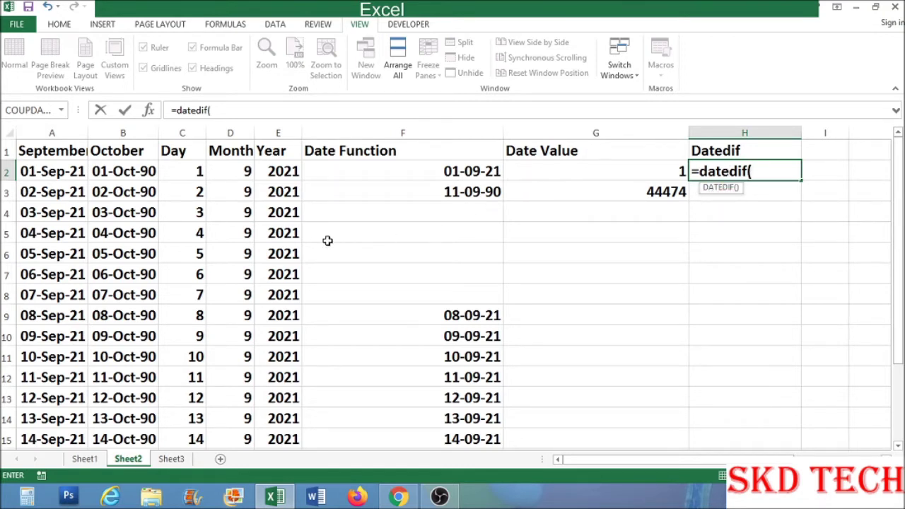
pyautogui.click(125, 173)
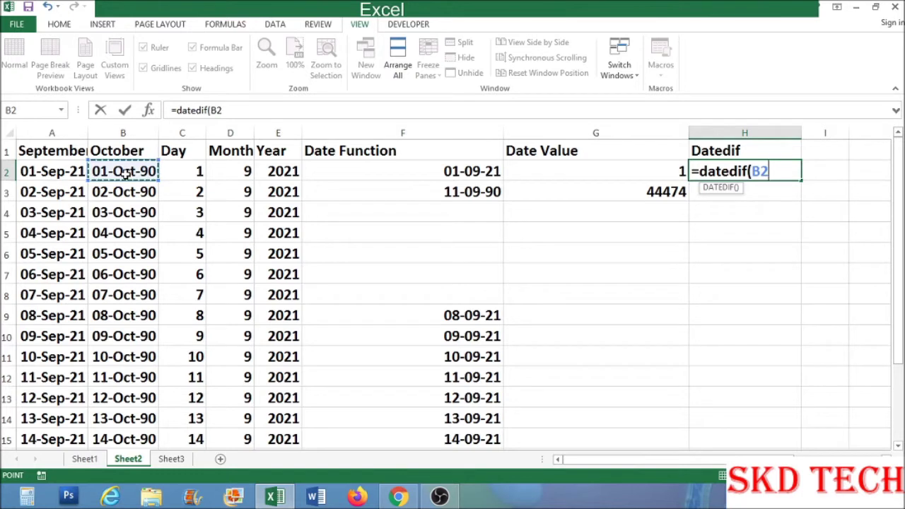
pyautogui.write(',')
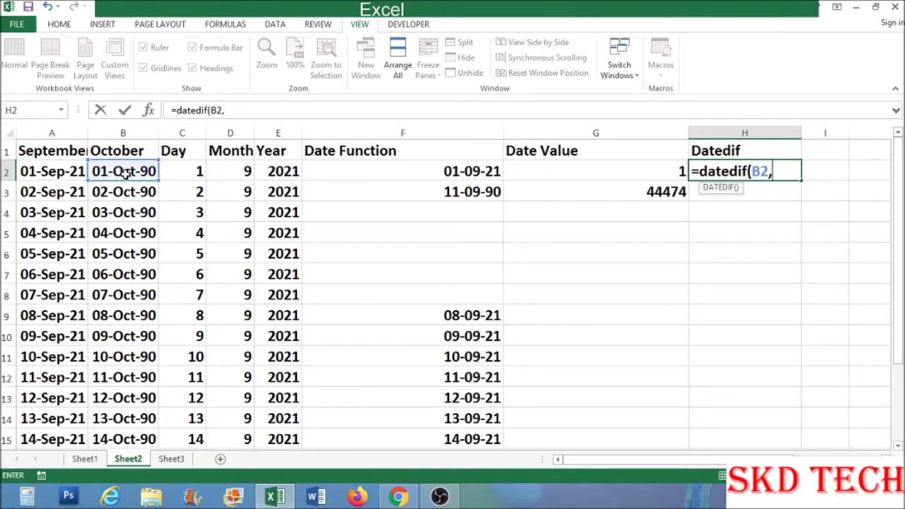
pyautogui.click(62, 174)
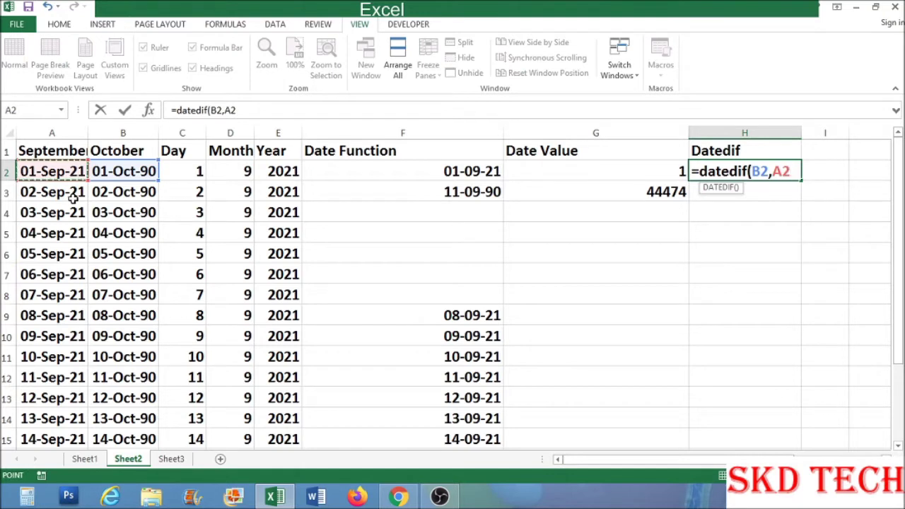
pyautogui.write(',')
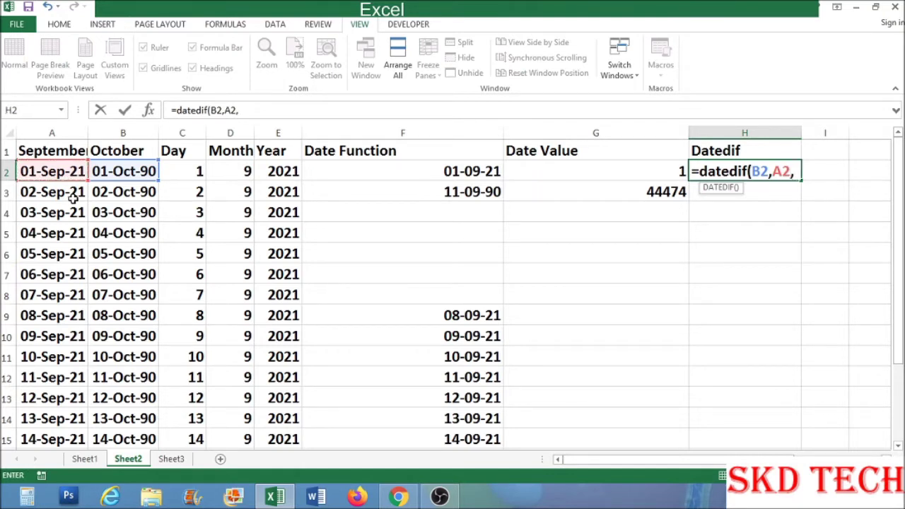
pyautogui.write('"m")')
pyautogui.press('Return')
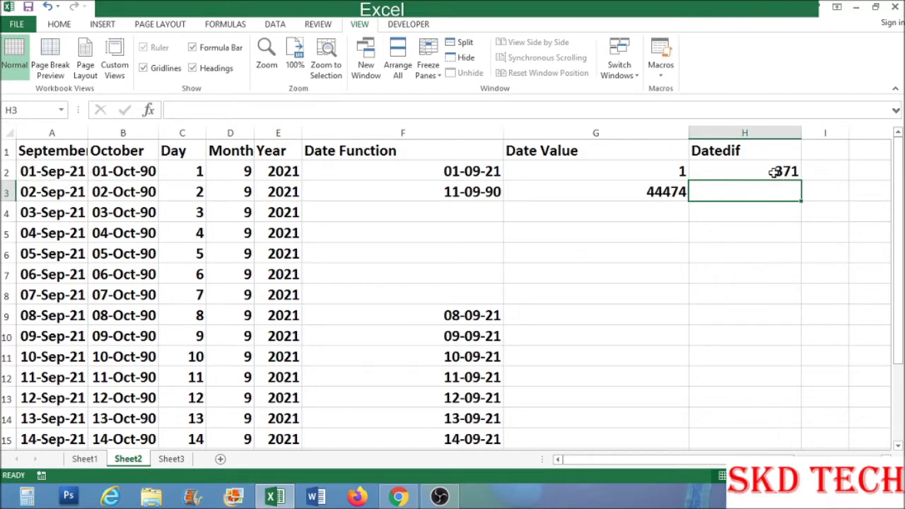
# Change the unit argument of the DATEDIF formula in H2 to "d" to calculate the difference in days
pyautogui.click(752, 174)
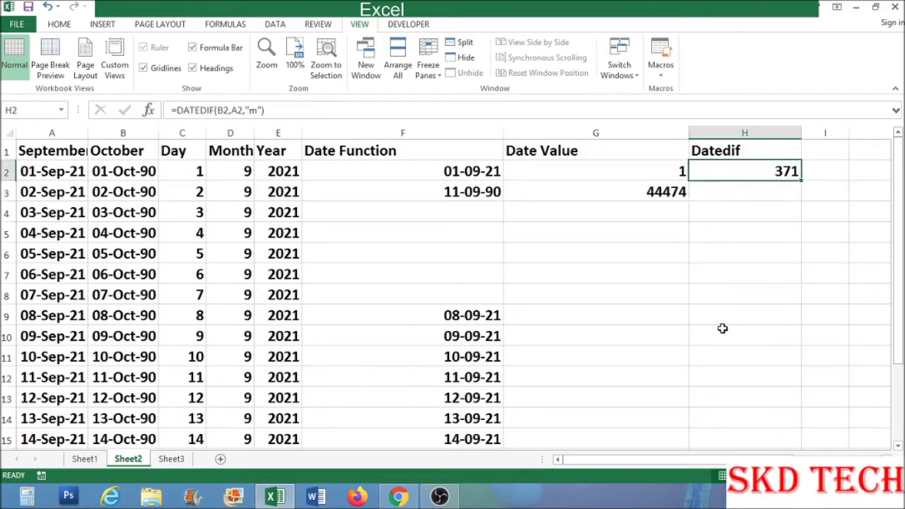
pyautogui.click(259, 109)
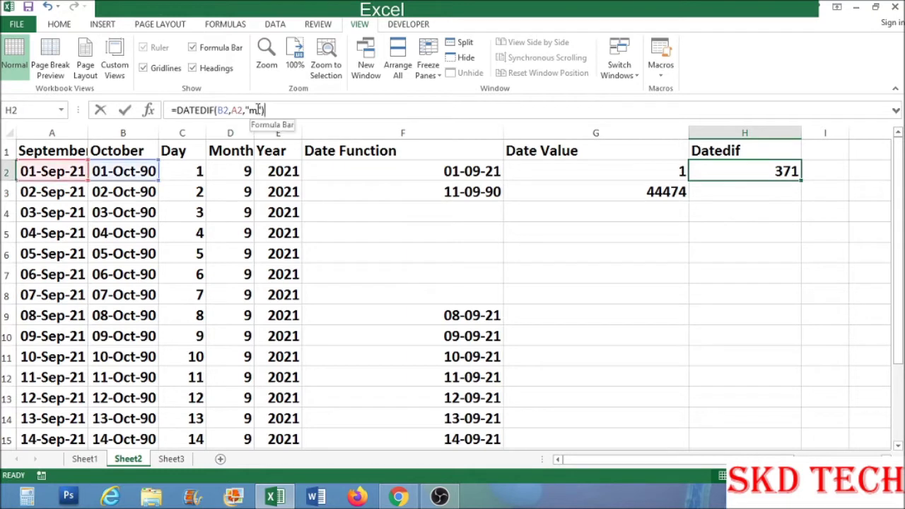
pyautogui.press('BackSpace')
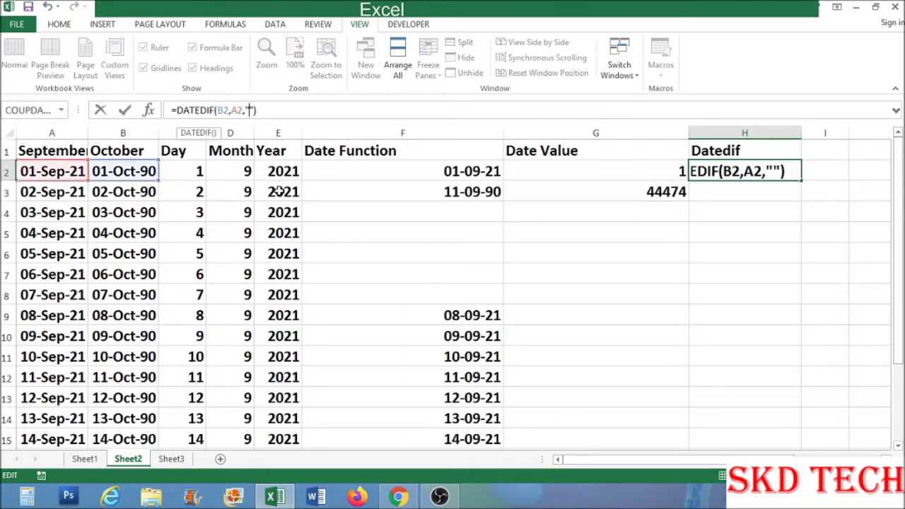
pyautogui.write('d')
pyautogui.click(283, 110)
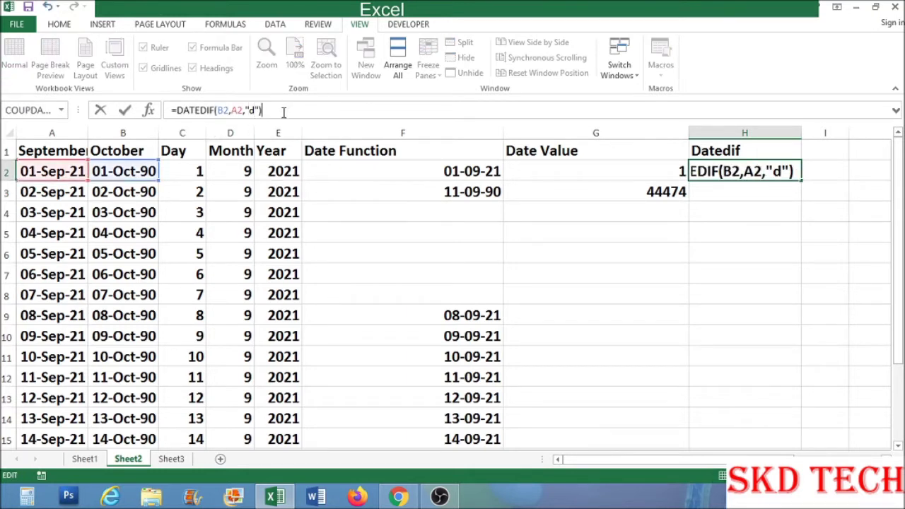
pyautogui.press('Return')
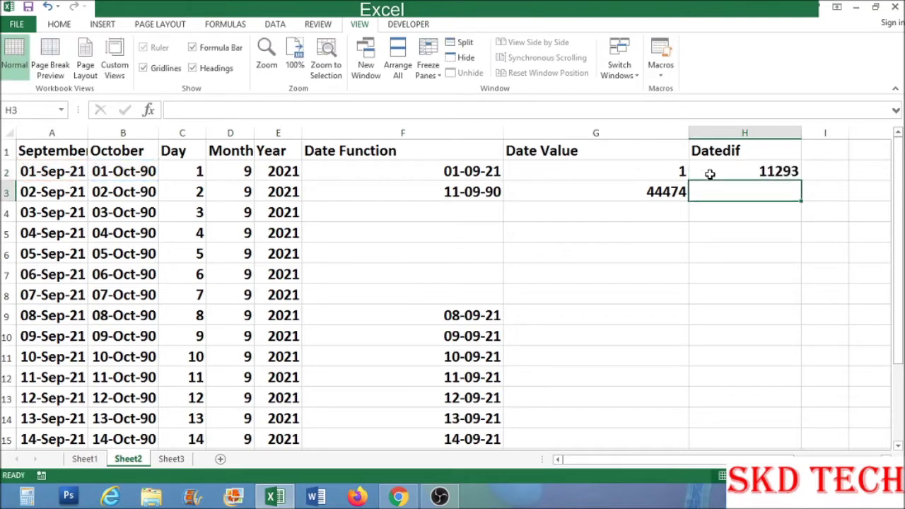
# Change the unit argument of the DATEDIF formula in H2 to "y" to calculate the difference in years
pyautogui.click(712, 175)
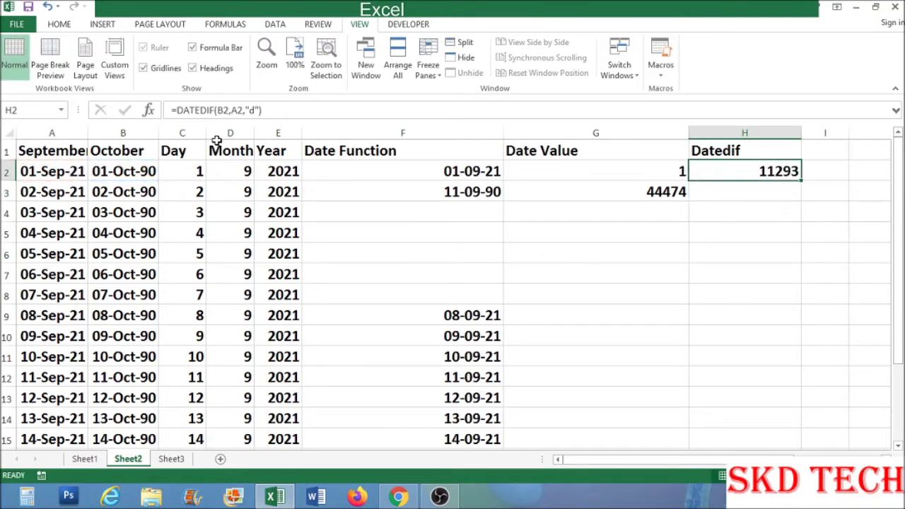
pyautogui.click(254, 110)
pyautogui.press('BackSpace')
pyautogui.write('y')
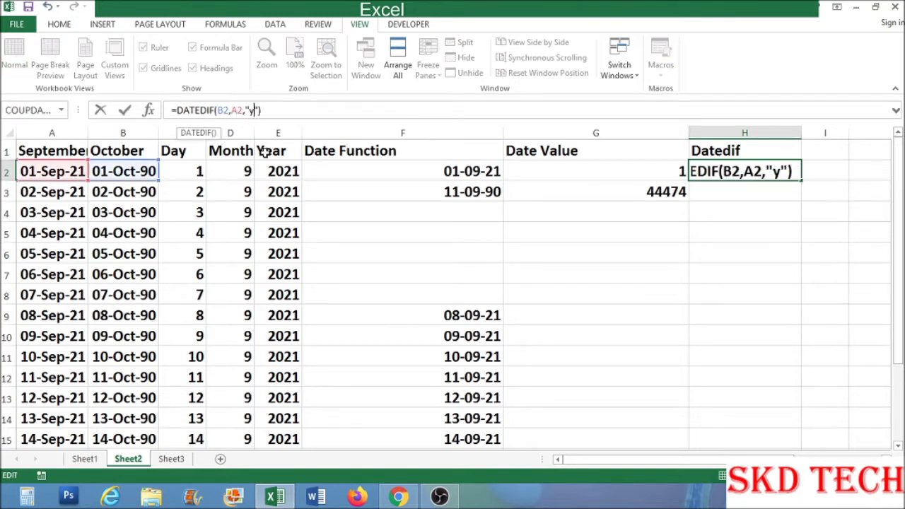
pyautogui.hotkey('ctrl', 'Return')
pyautogui.press('Return')
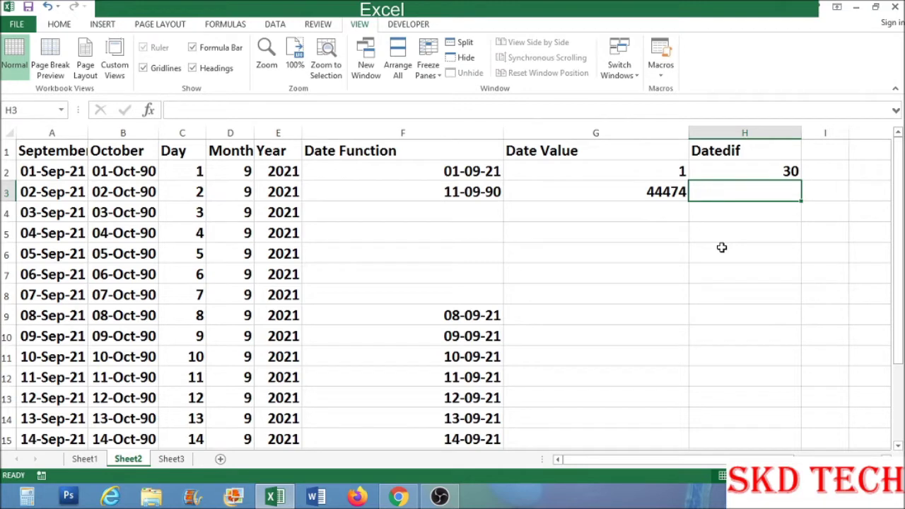
# On Sheet3, enter =DAY(B2) in D2 to extract the day from the first date and fill it down to D11
pyautogui.click(98, 460)
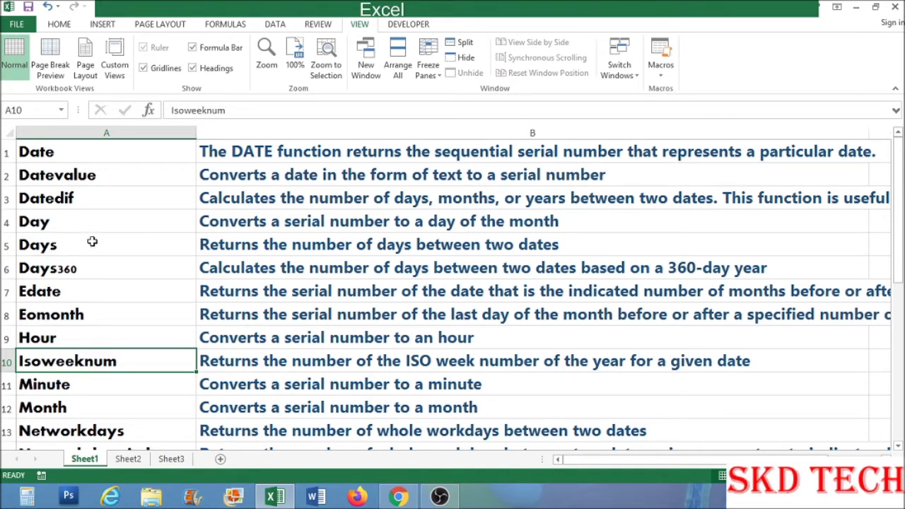
pyautogui.click(173, 459)
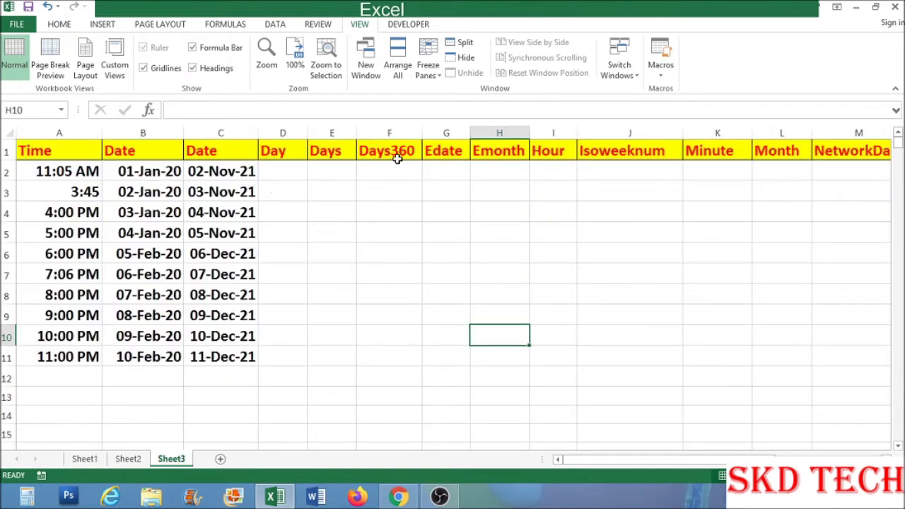
pyautogui.click(293, 171)
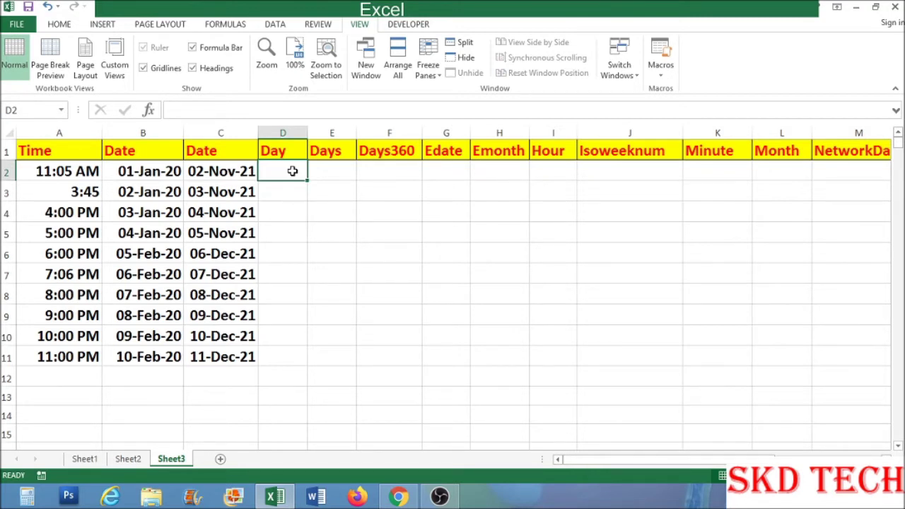
pyautogui.write('=')
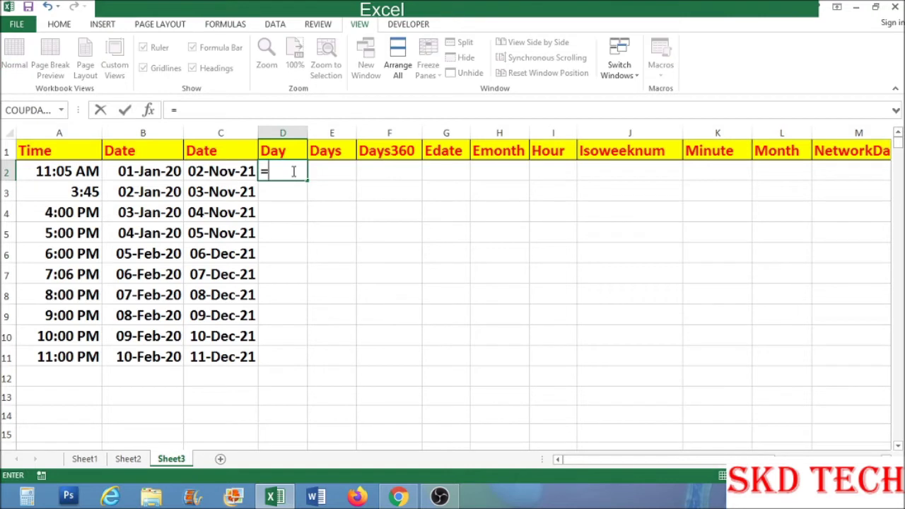
pyautogui.write('day(')
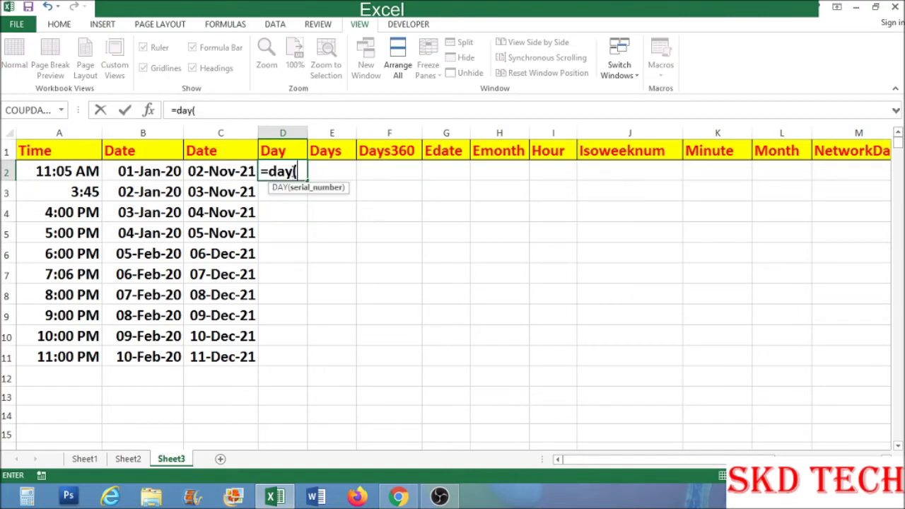
pyautogui.click(156, 174)
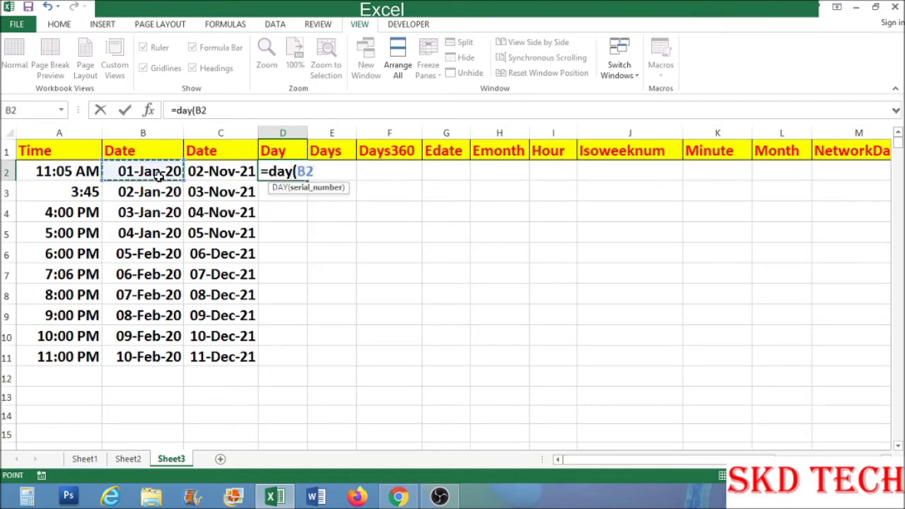
pyautogui.write(')')
pyautogui.press('Return')
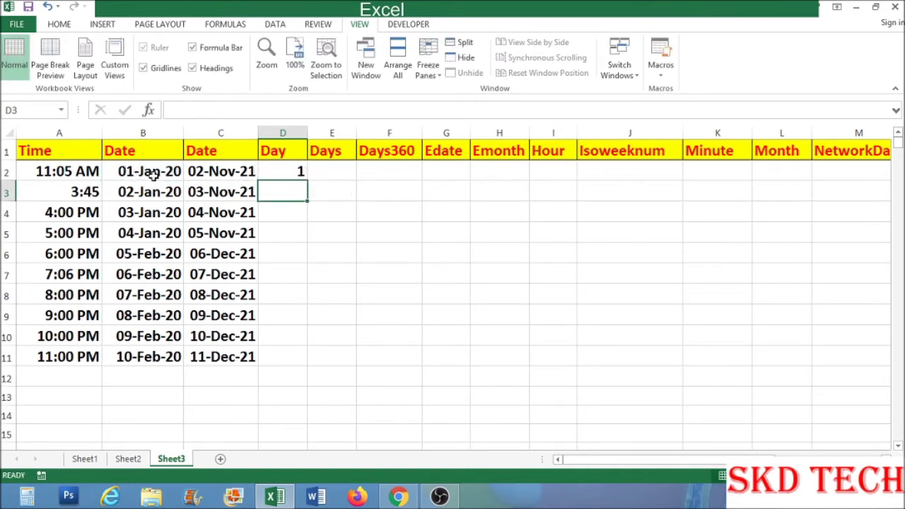
pyautogui.click(286, 175)
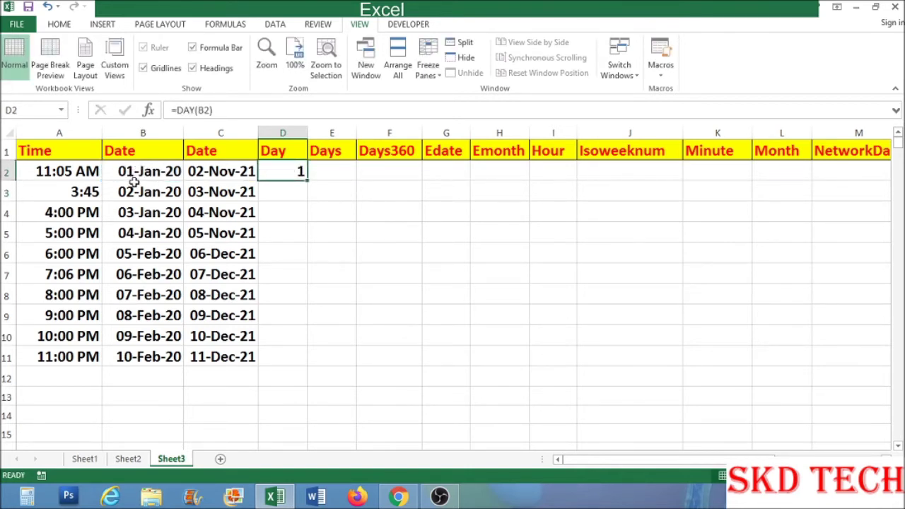
pyautogui.moveTo(306, 182); pyautogui.dragTo(289, 363)
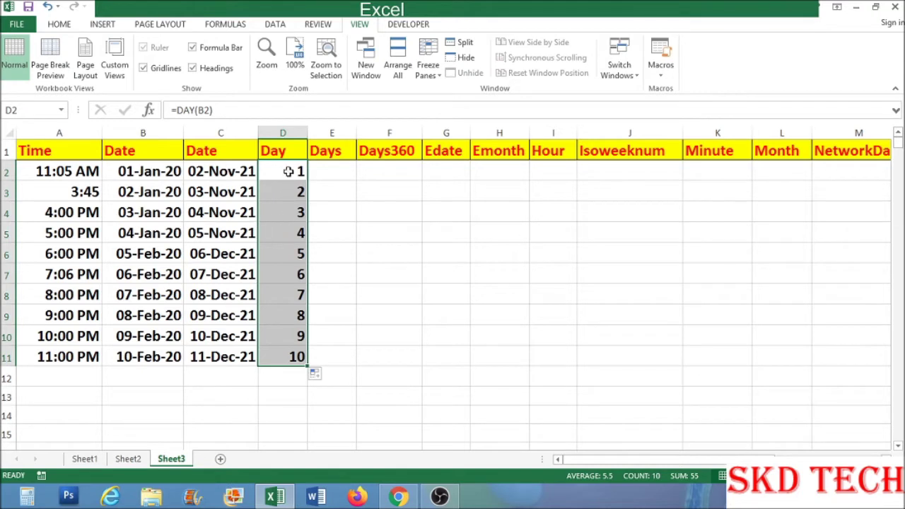
# Enter =DAYS(C2,B2) in E2 to count the days between the two dates and fill it down to E11
pyautogui.click(336, 163)
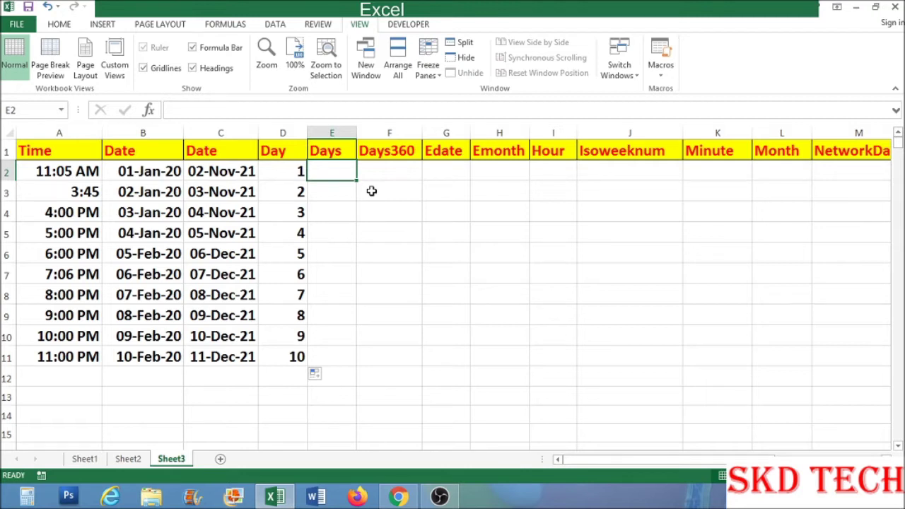
pyautogui.write('=')
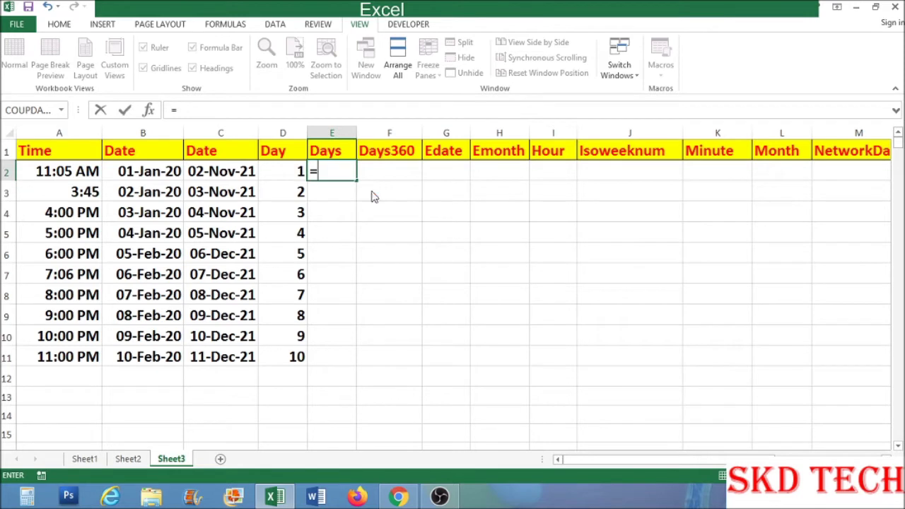
pyautogui.write('days(')
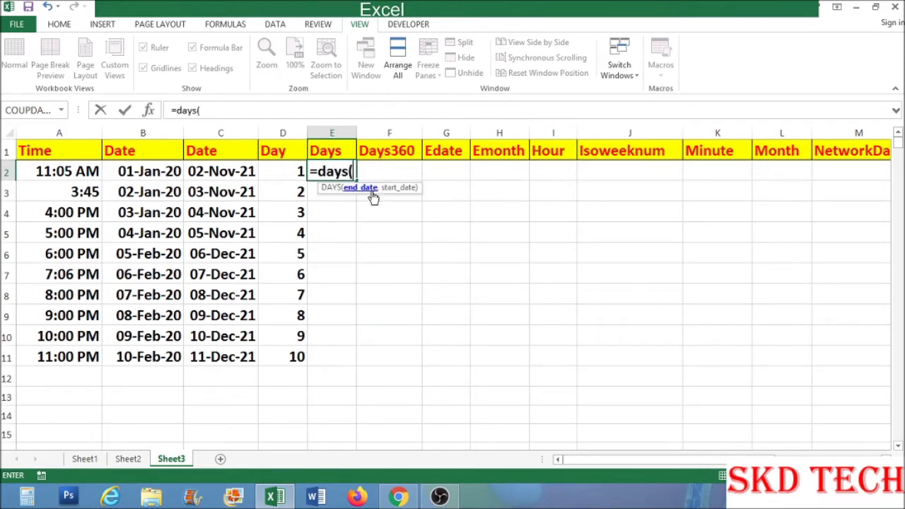
pyautogui.click(231, 169)
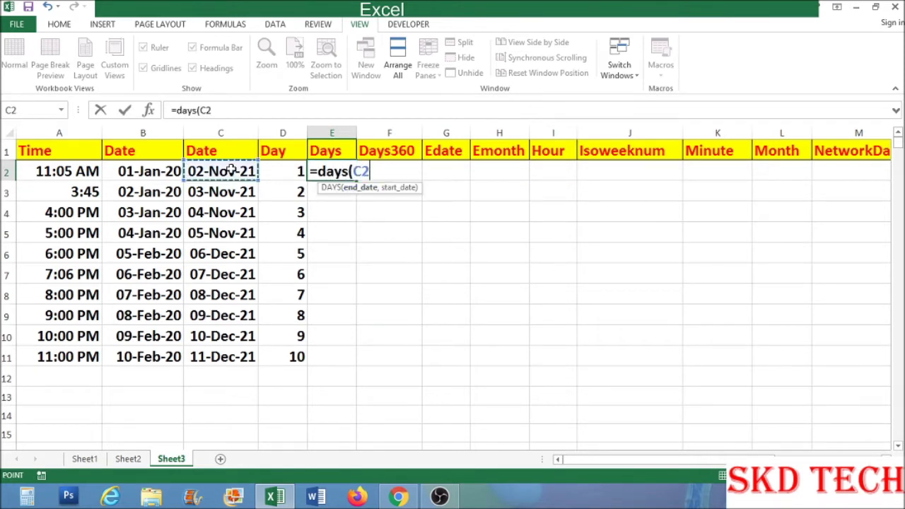
pyautogui.write(',')
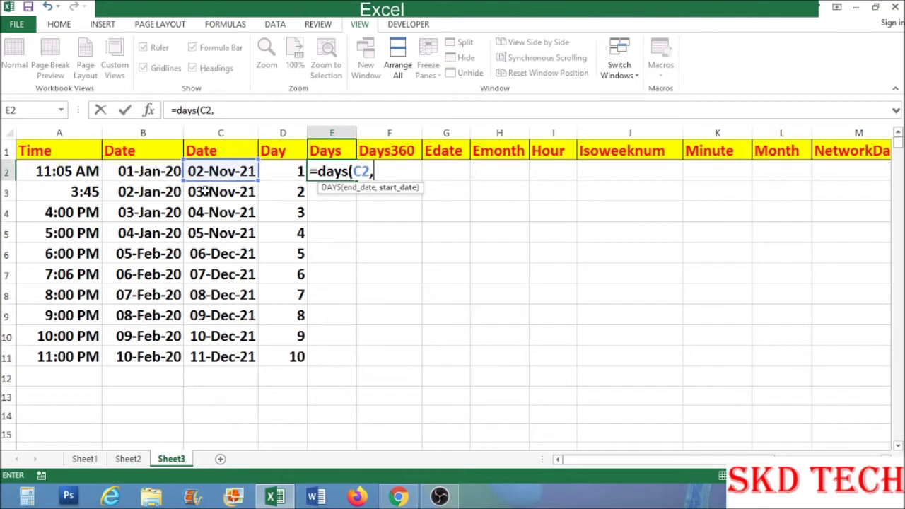
pyautogui.click(139, 175)
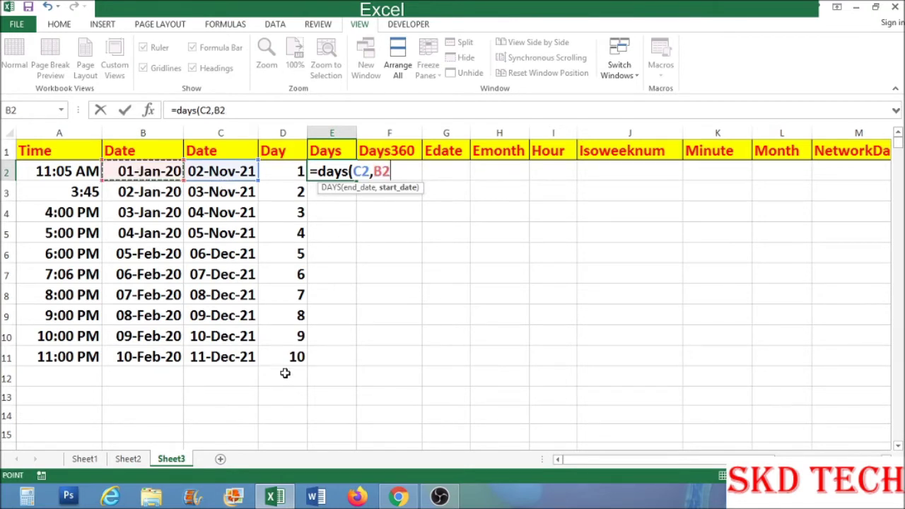
pyautogui.write(')')
pyautogui.press('Return')
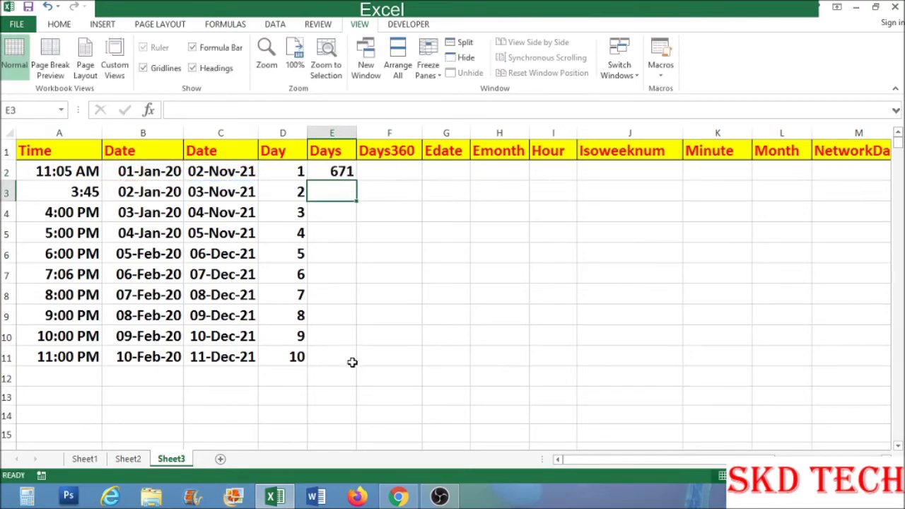
pyautogui.click(342, 175)
pyautogui.moveTo(356, 181); pyautogui.dragTo(340, 368)
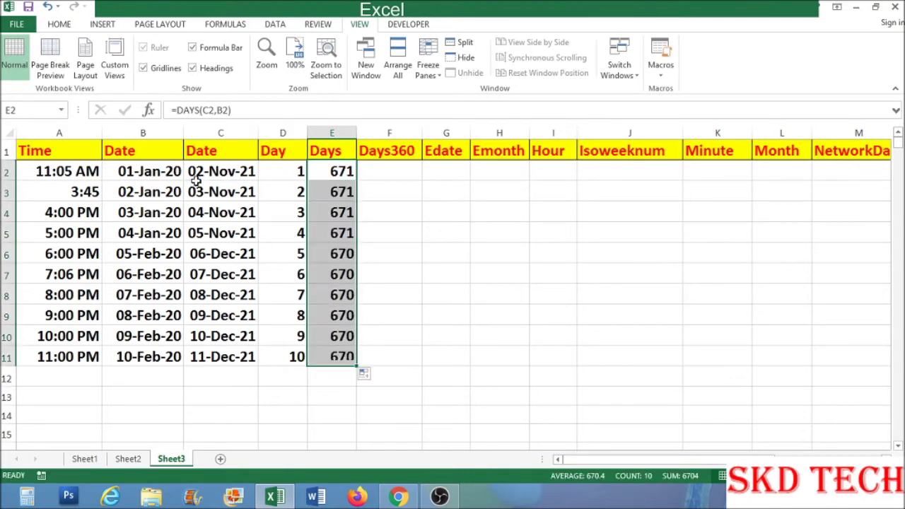
# Enter =DAYS360(B2,C2) in F2 to count days on a 360-day year and fill it down to F11
pyautogui.click(387, 174)
pyautogui.write('=')
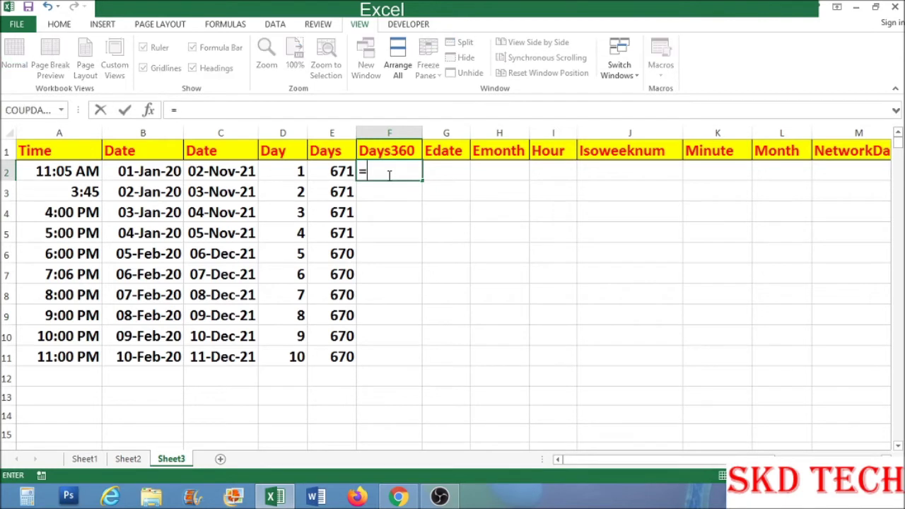
pyautogui.write('days')
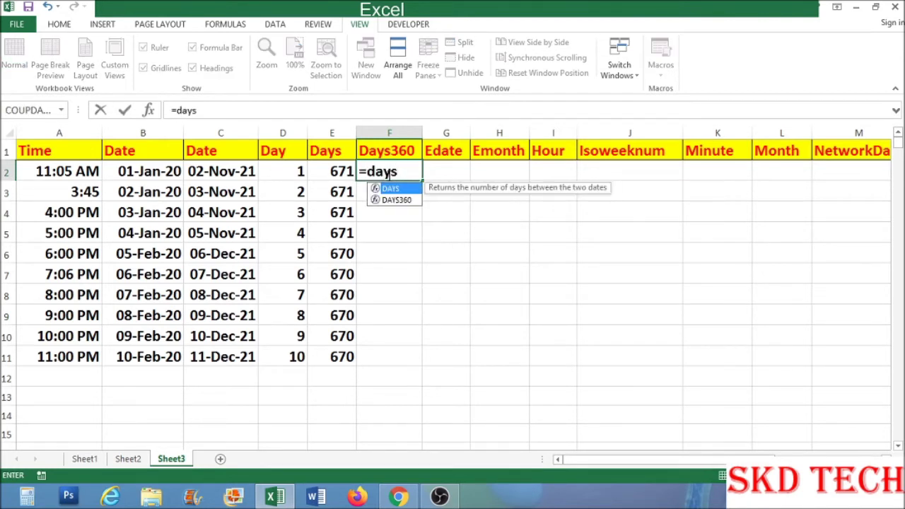
pyautogui.write('360(')
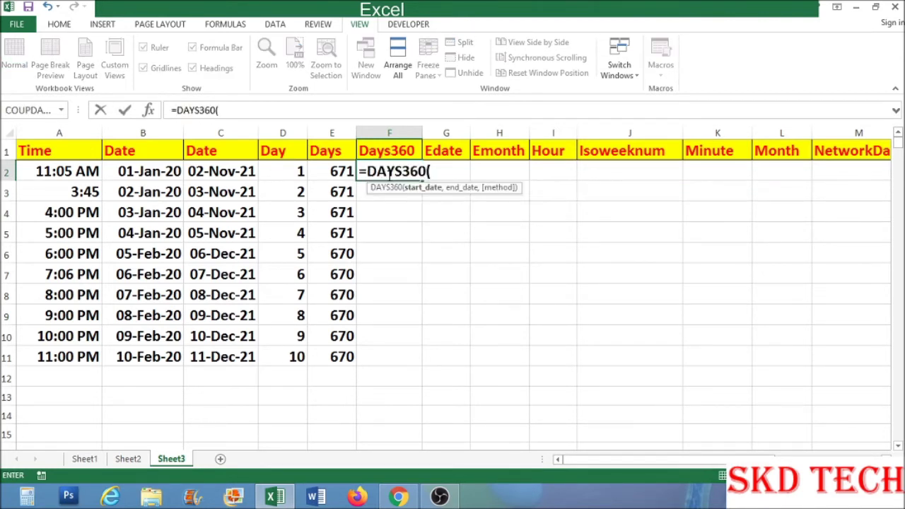
pyautogui.click(146, 173)
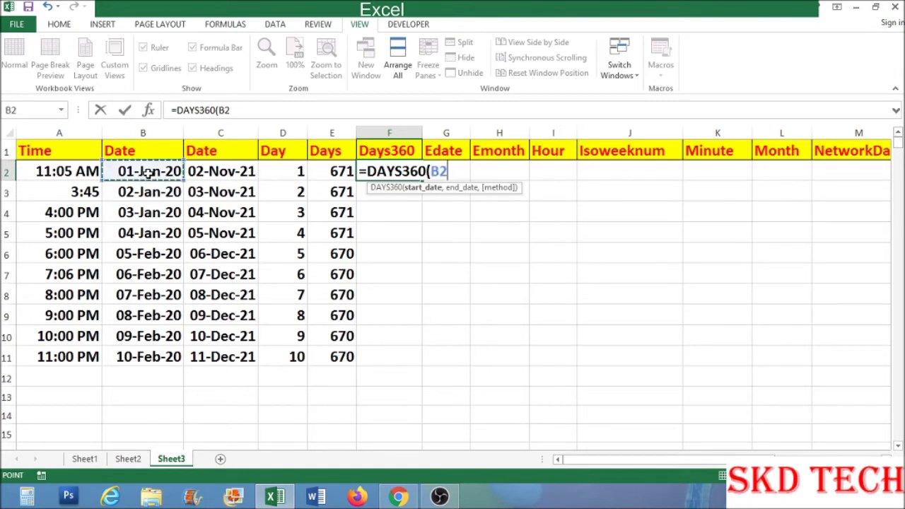
pyautogui.write(',')
pyautogui.click(245, 173)
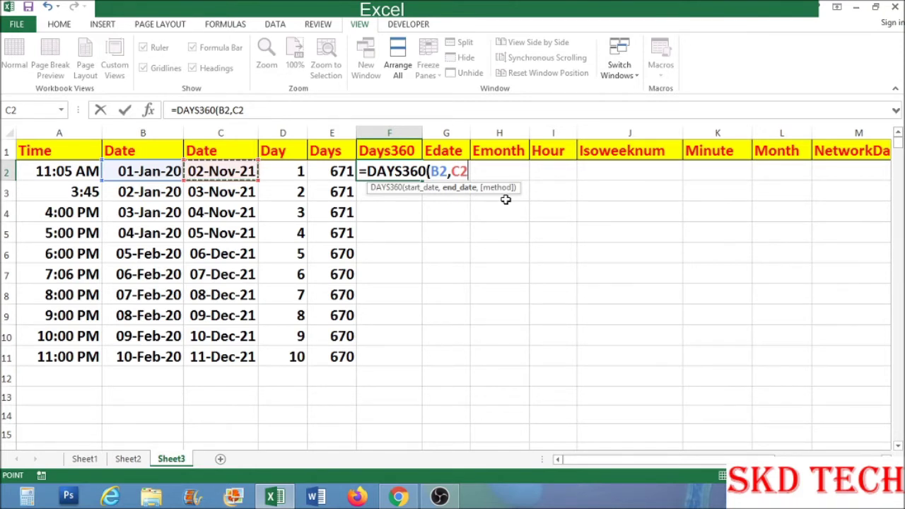
pyautogui.write(')')
pyautogui.press('Return')
pyautogui.click(409, 172)
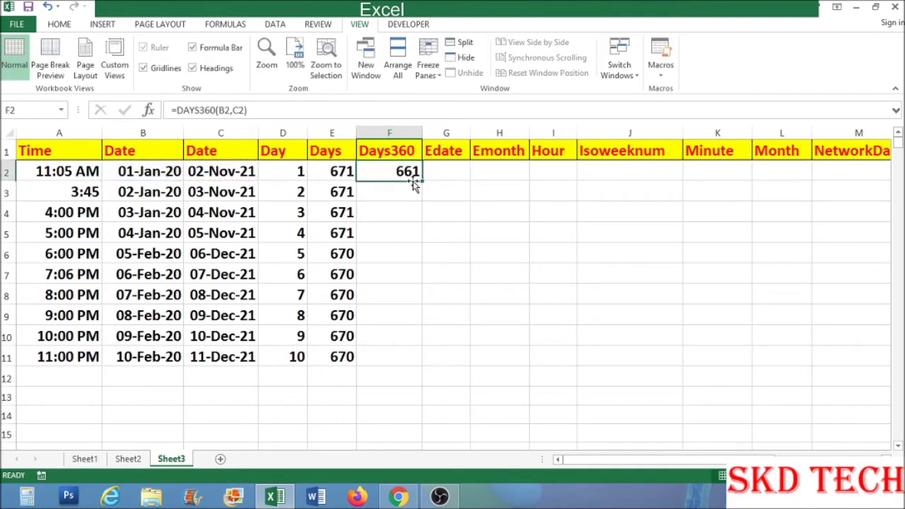
pyautogui.moveTo(422, 182); pyautogui.dragTo(391, 362)
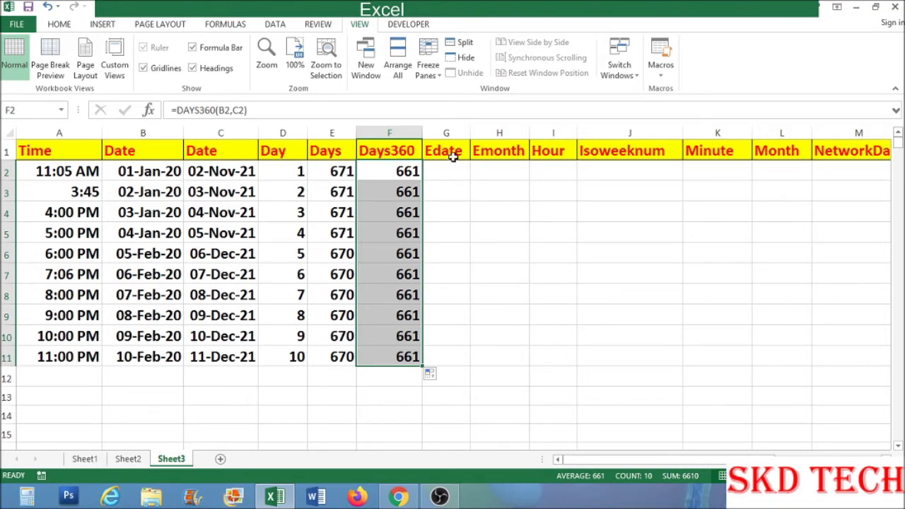
# Check the Edate description on Sheet1 and enter =EDATE(B2,3) in G2 of Sheet3 to get the date three months after the first date
pyautogui.click(88, 460)
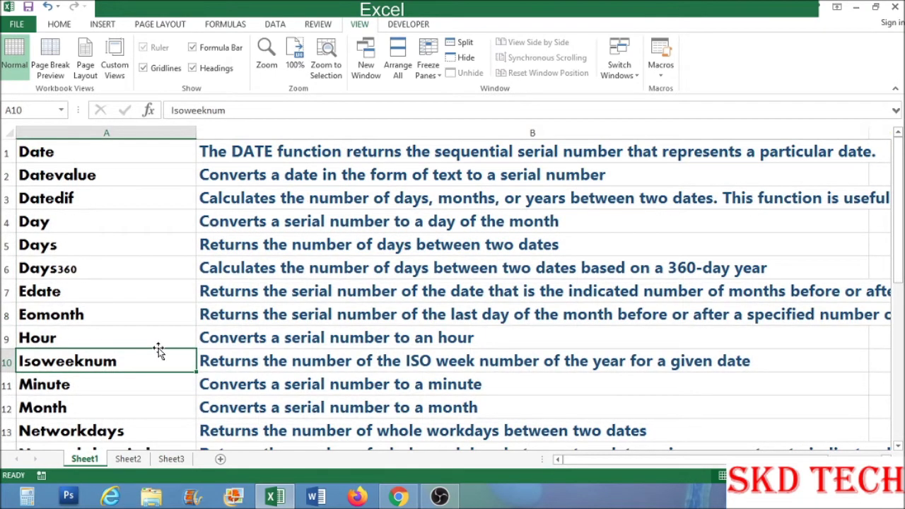
pyautogui.click(132, 290)
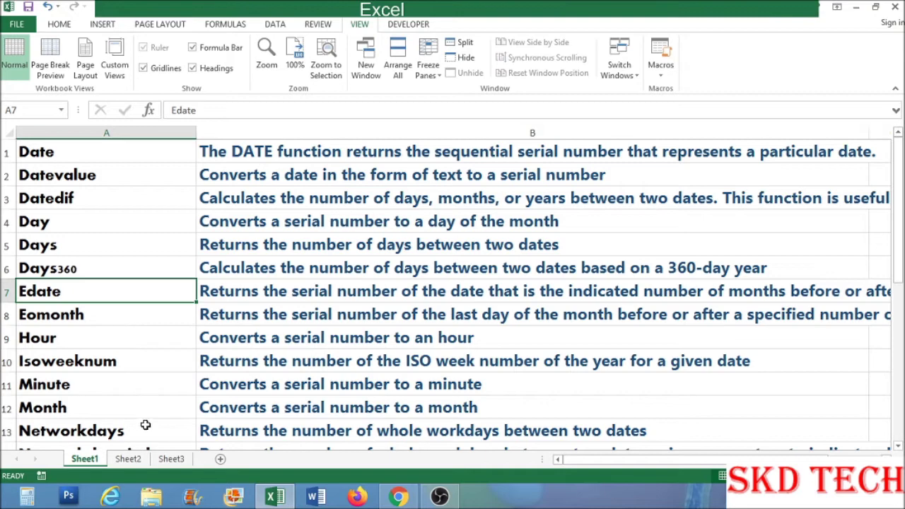
pyautogui.click(162, 460)
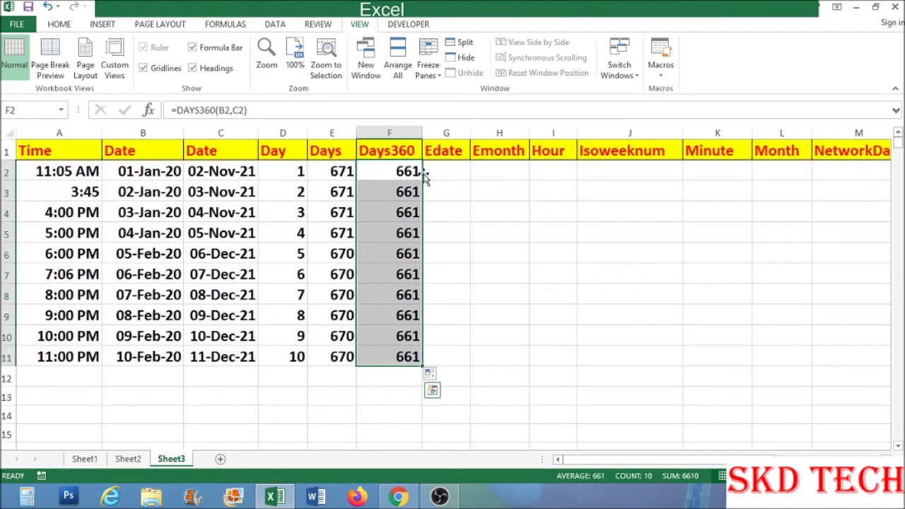
pyautogui.click(444, 167)
pyautogui.write('=')
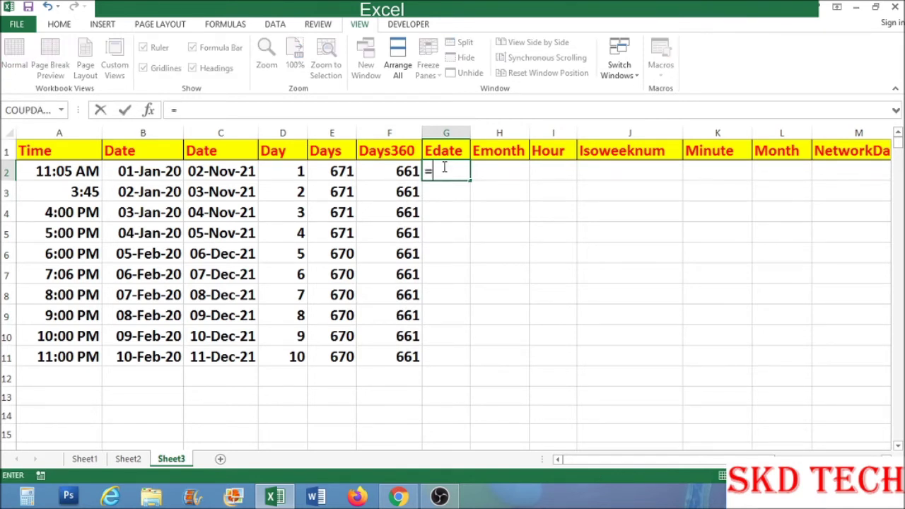
pyautogui.write('edate')
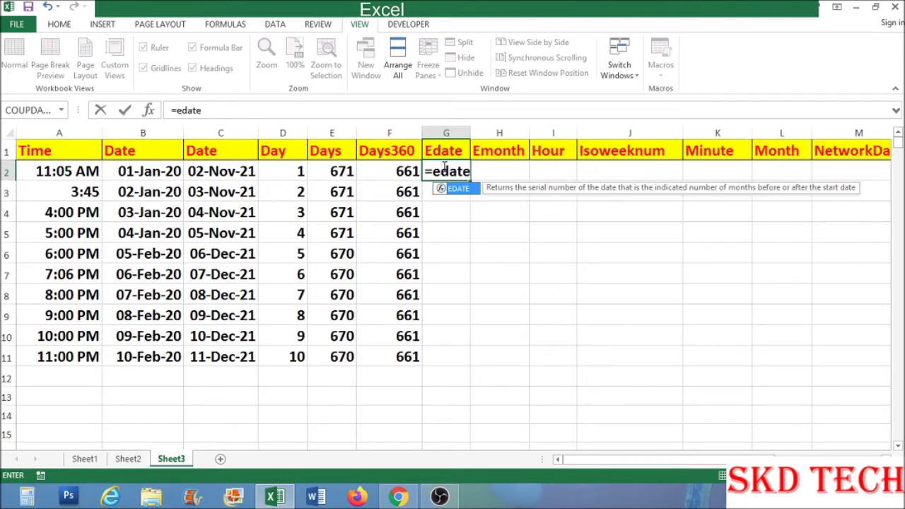
pyautogui.write('(')
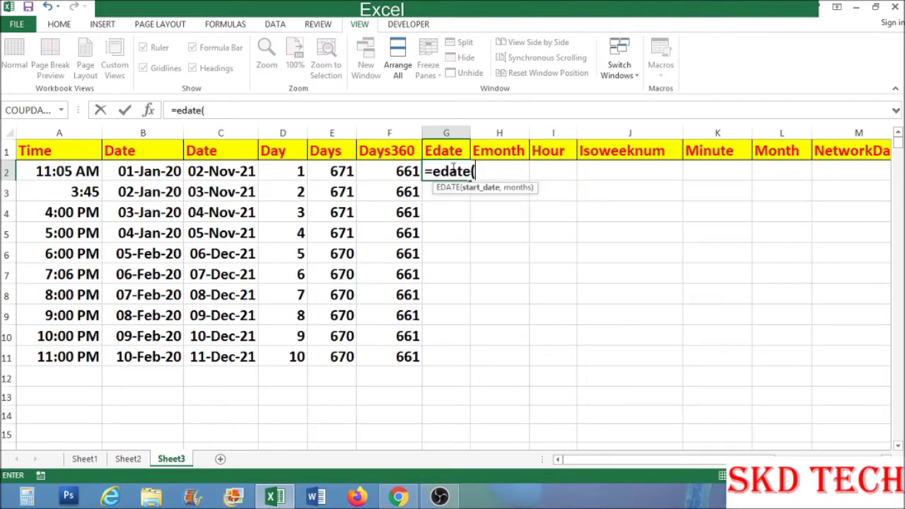
pyautogui.click(144, 171)
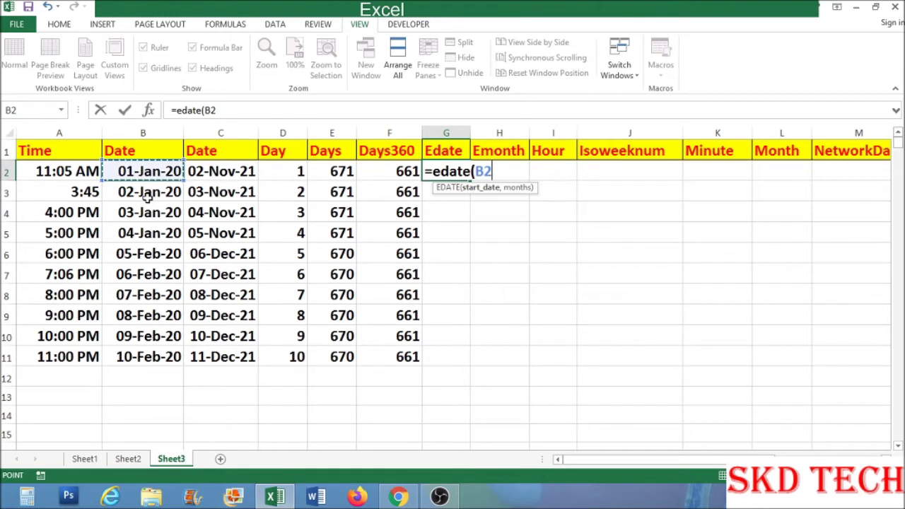
pyautogui.write(',')
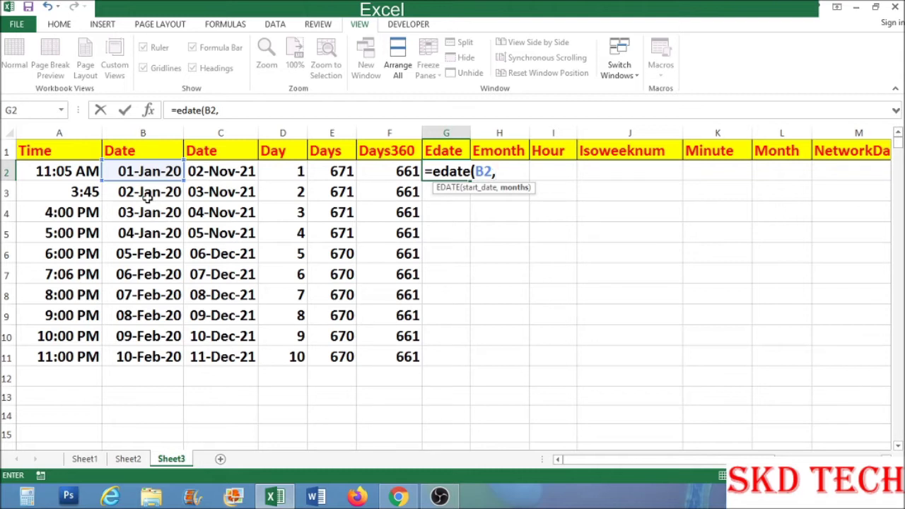
pyautogui.write('3')
pyautogui.write(')')
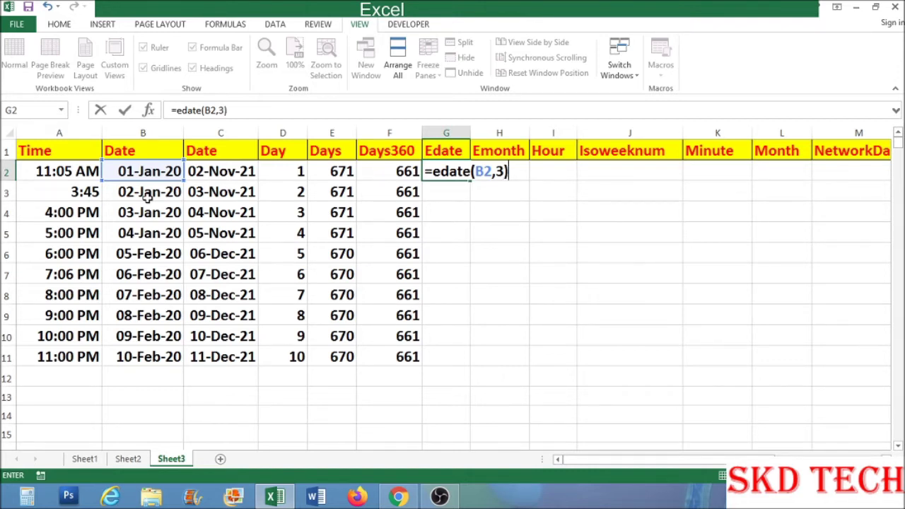
pyautogui.press('Return')
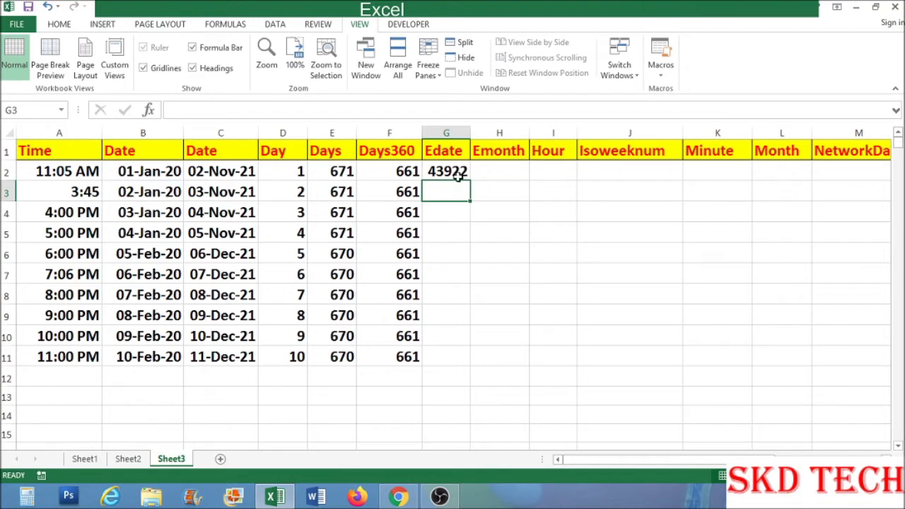
# Format the EDATE result in G2 as Short Date and fill it down to G11
pyautogui.click(459, 176)
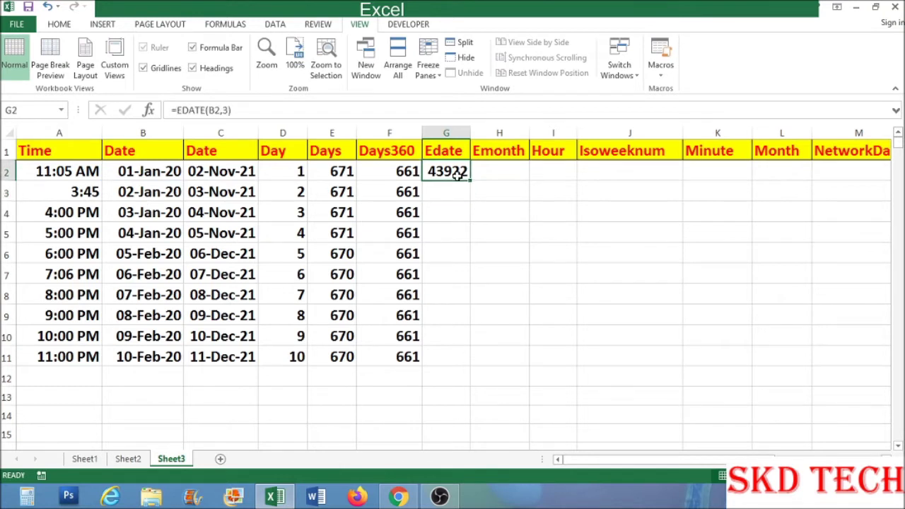
pyautogui.click(59, 24)
pyautogui.click(500, 48)
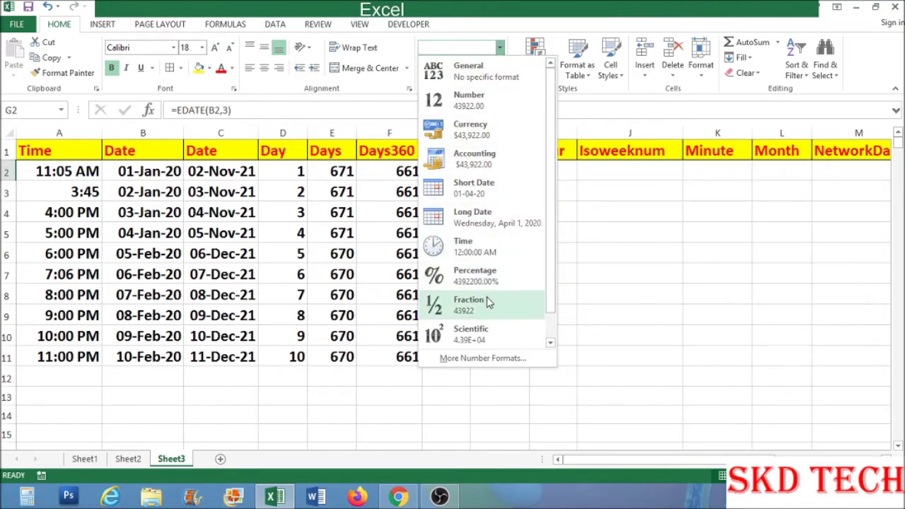
pyautogui.click(478, 185)
pyautogui.moveTo(487, 183); pyautogui.dragTo(471, 365)
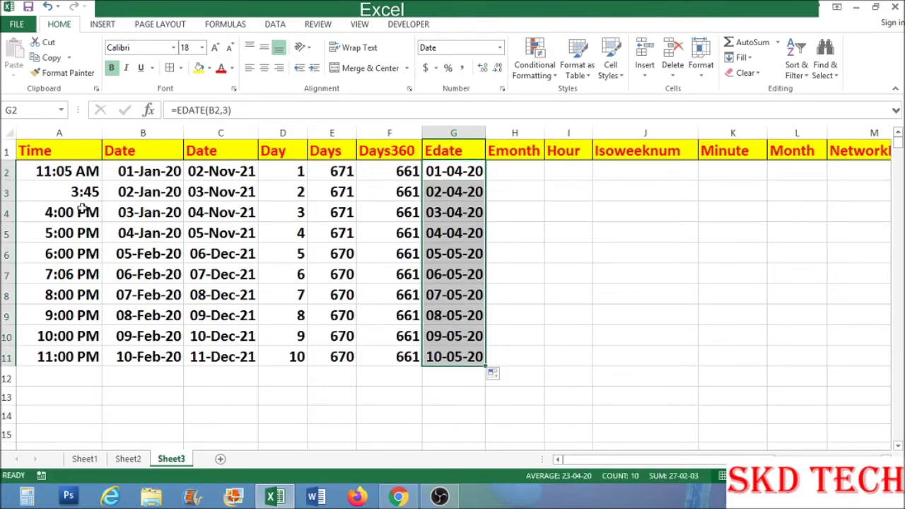
# Change the months argument of the EDATE formula in G2 to -3 and fill it down to G11
pyautogui.click(464, 197)
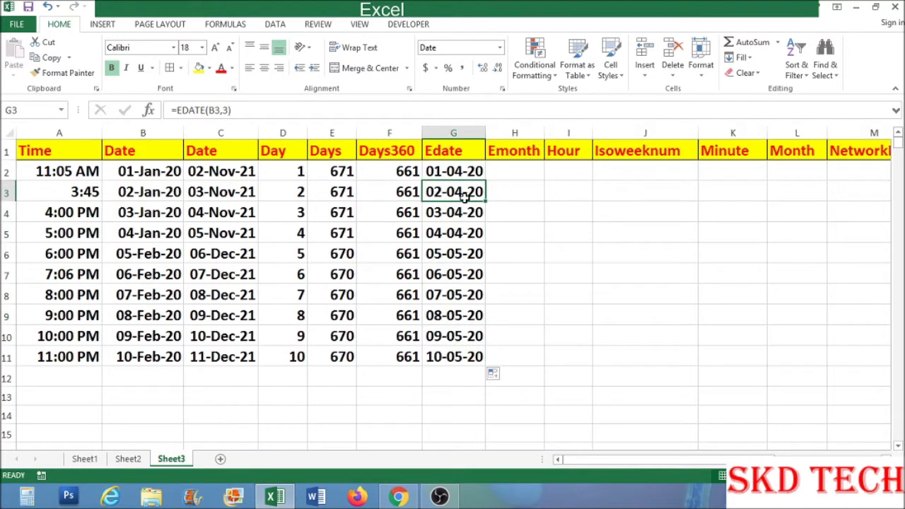
pyautogui.click(461, 172)
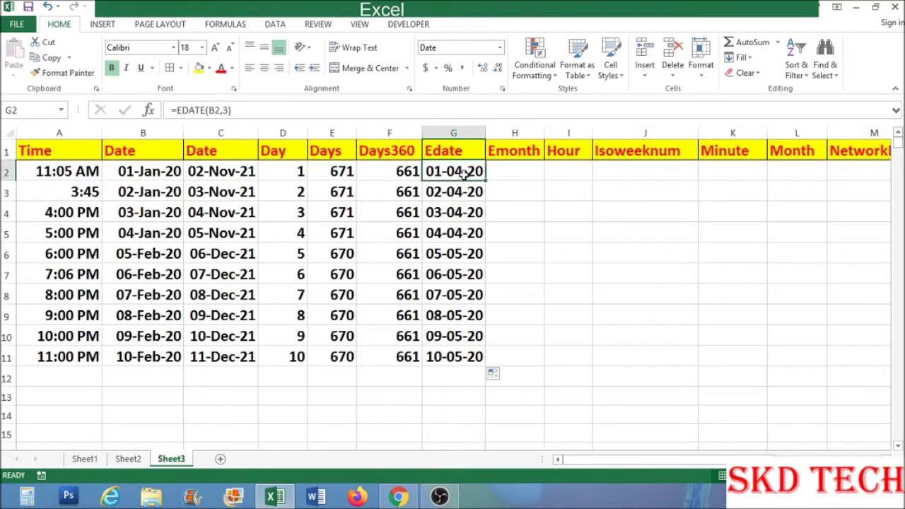
pyautogui.click(221, 110)
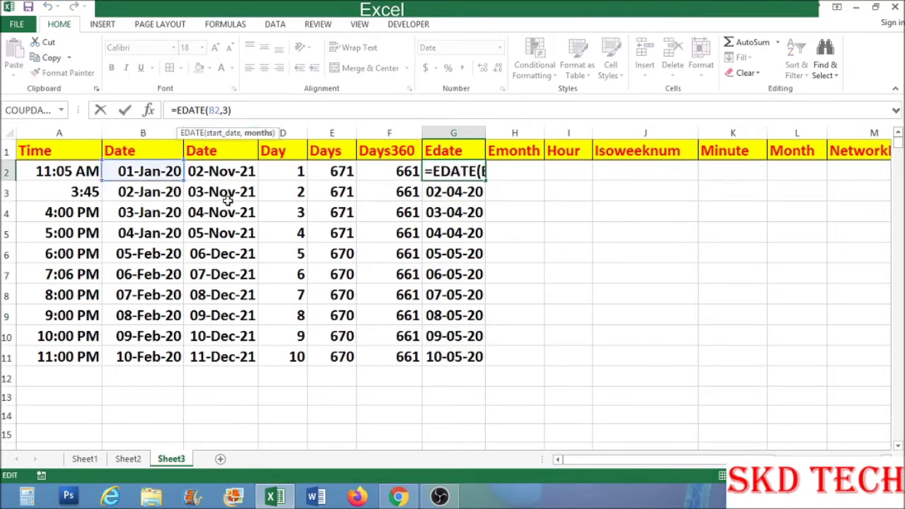
pyautogui.write('-')
pyautogui.click(266, 111)
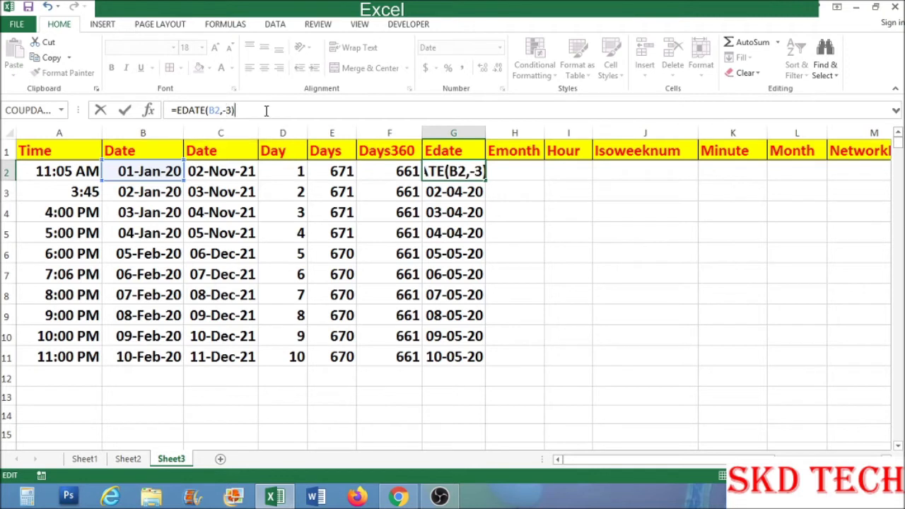
pyautogui.press('Return')
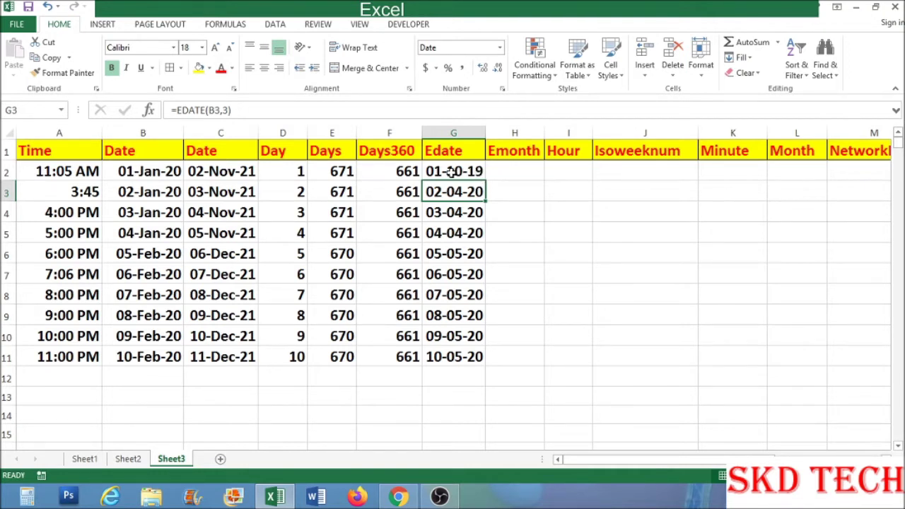
pyautogui.click(470, 172)
pyautogui.moveTo(485, 182); pyautogui.dragTo(490, 361)
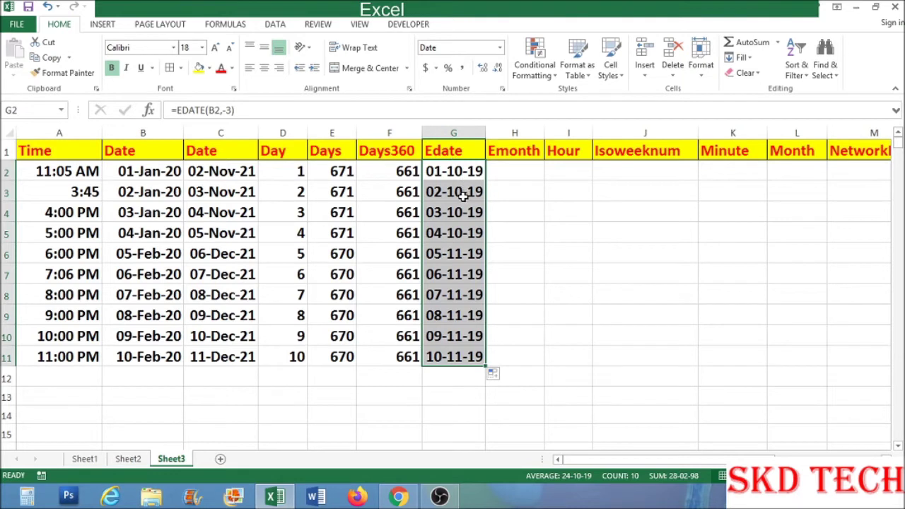
# Enter =EOMONTH(B2,2) in H2 to get the last day of the month two months after the first date
pyautogui.click(515, 168)
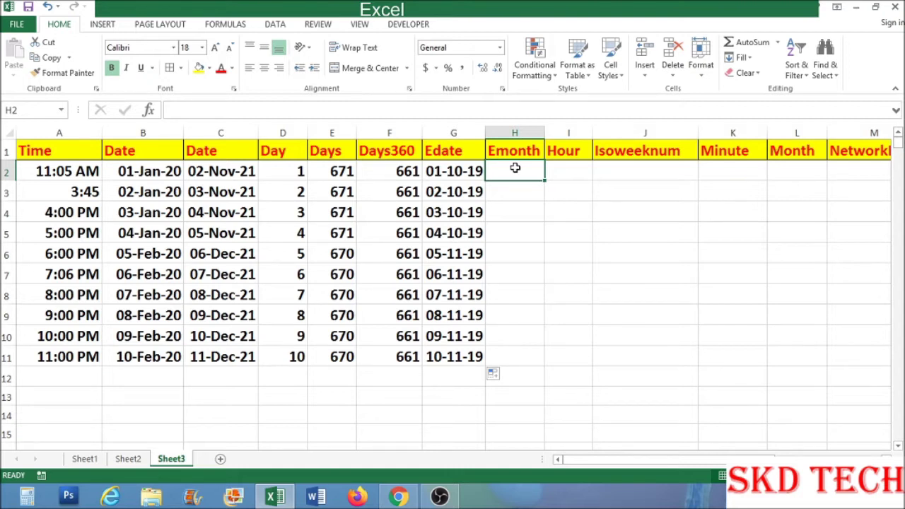
pyautogui.click(473, 177)
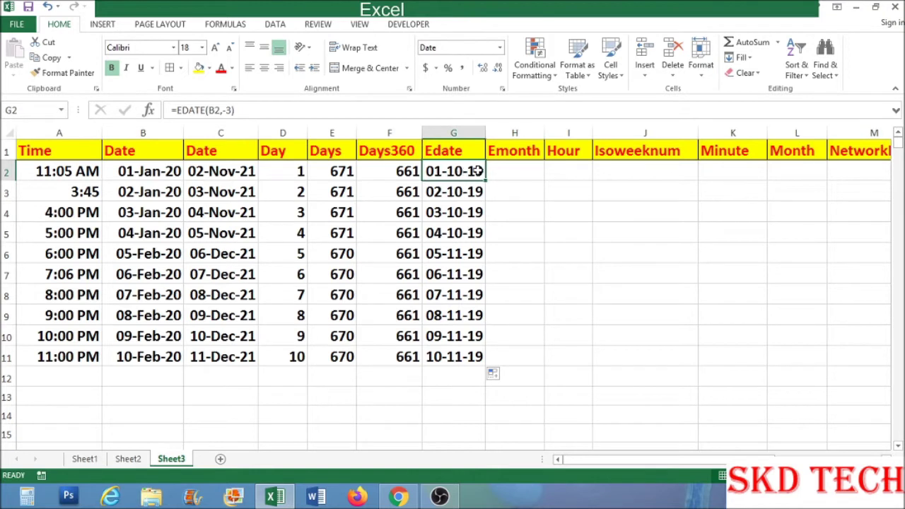
pyautogui.click(512, 170)
pyautogui.write('=')
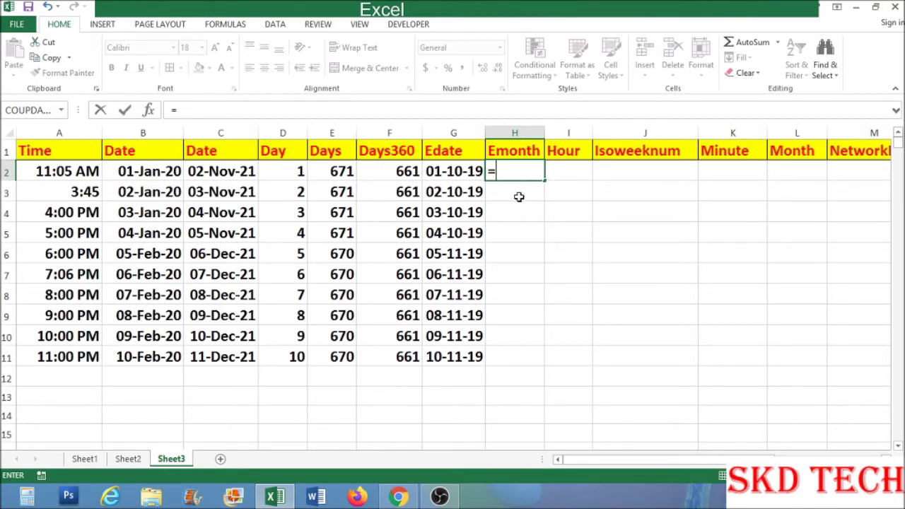
pyautogui.write('eomonth(')
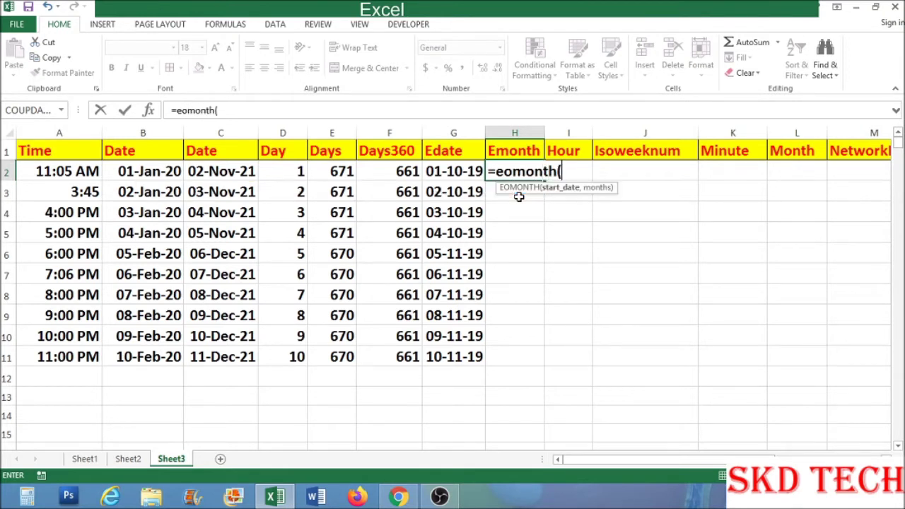
pyautogui.click(153, 172)
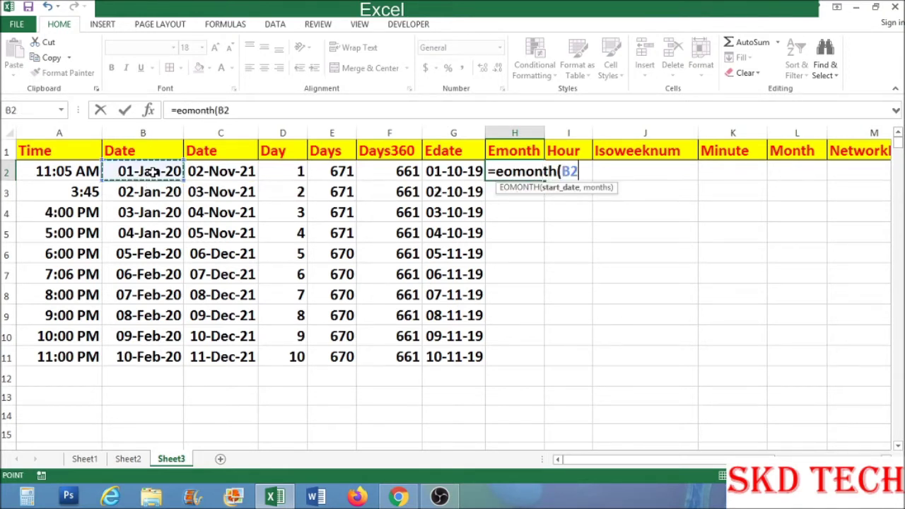
pyautogui.write(',')
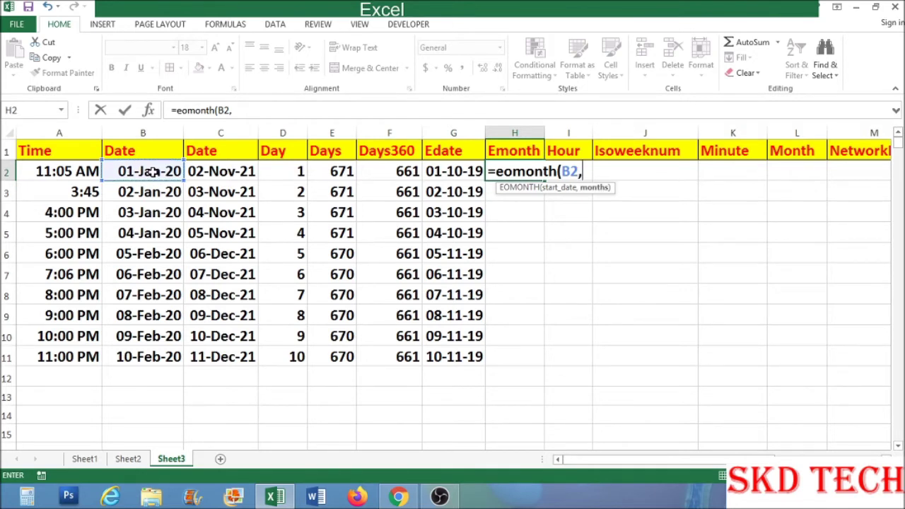
pyautogui.write('2)')
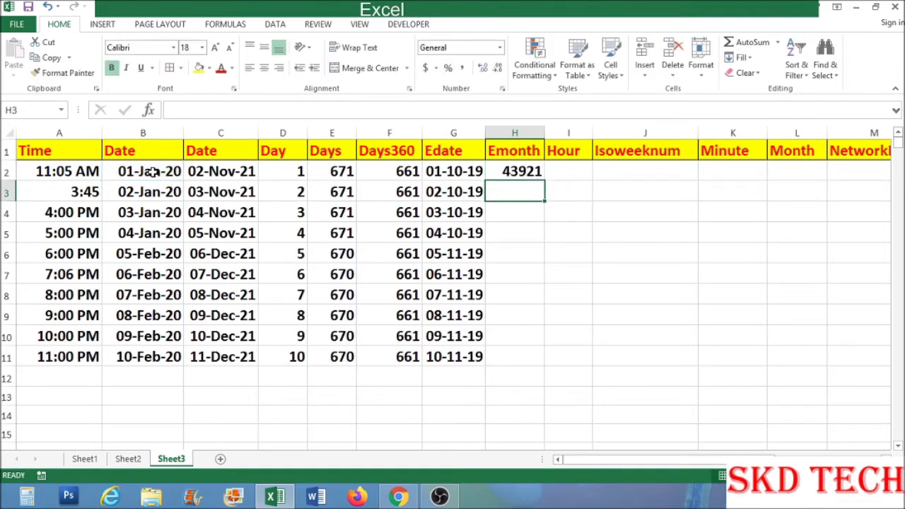
# Format H2 as Short Date, widen column H to fit, and fill the EOMONTH formula down to H11
pyautogui.click(531, 172)
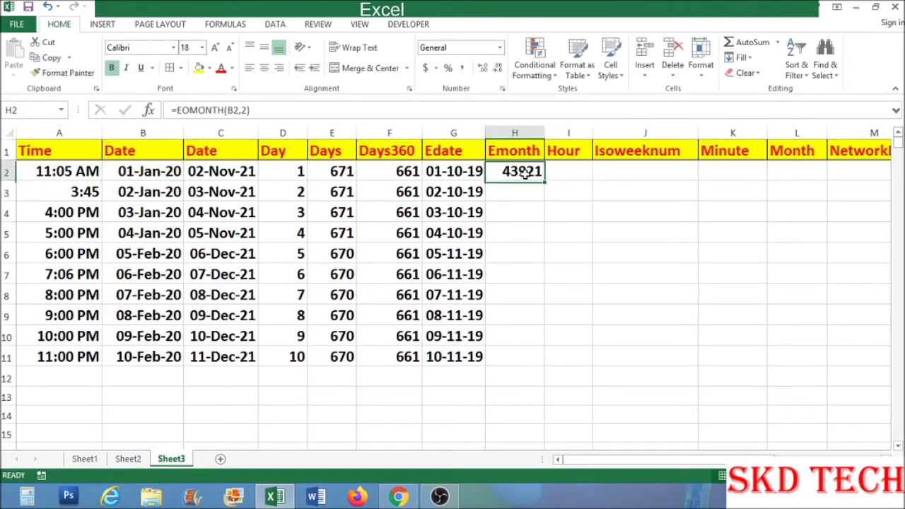
pyautogui.click(500, 50)
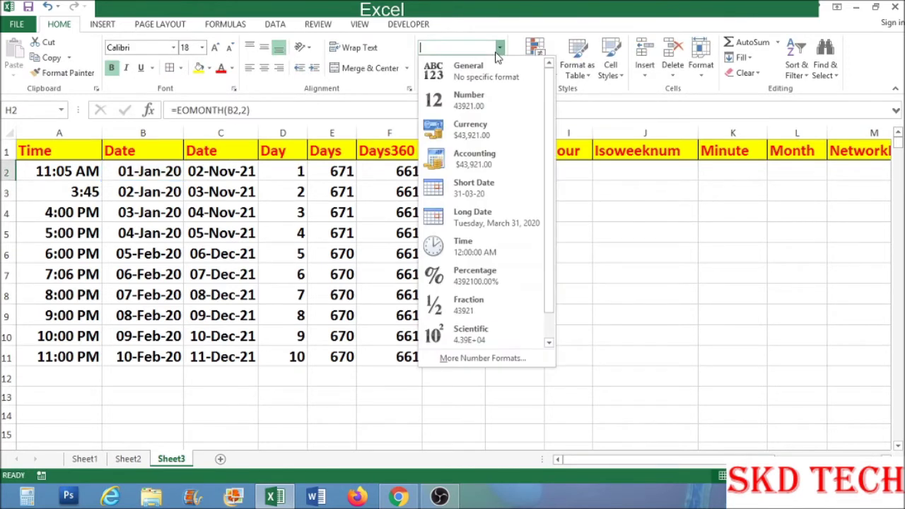
pyautogui.click(501, 193)
pyautogui.moveTo(544, 134); pyautogui.dragTo(564, 135)
pyautogui.moveTo(564, 180); pyautogui.dragTo(529, 366)
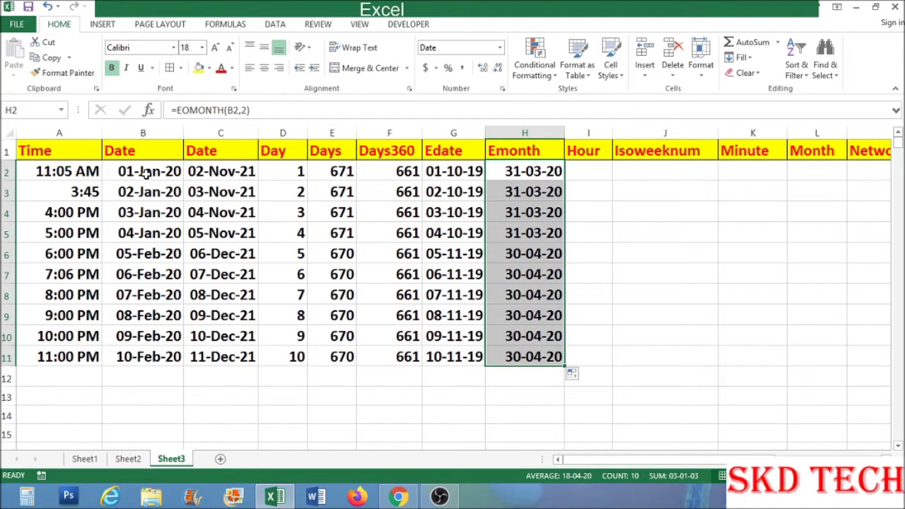
# Change the months argument of the EOMONTH formula in H2 to -2
pyautogui.click(514, 177)
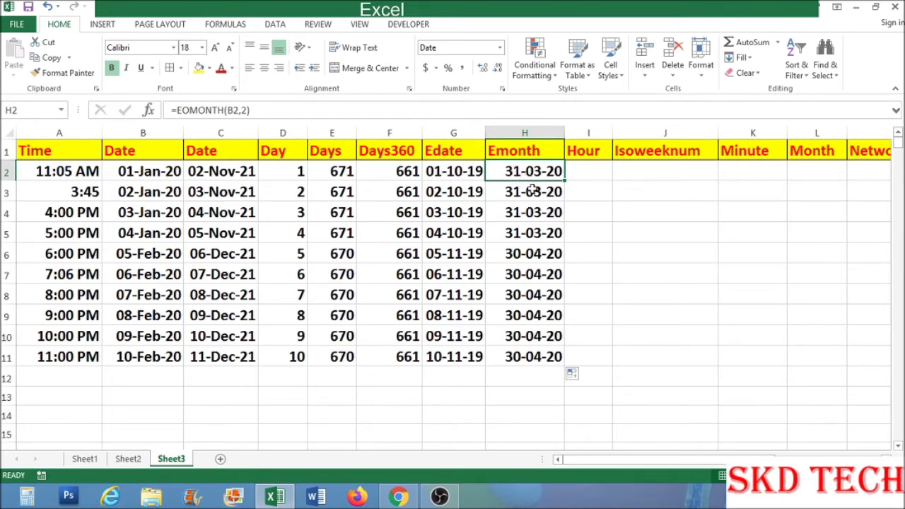
pyautogui.click(243, 110)
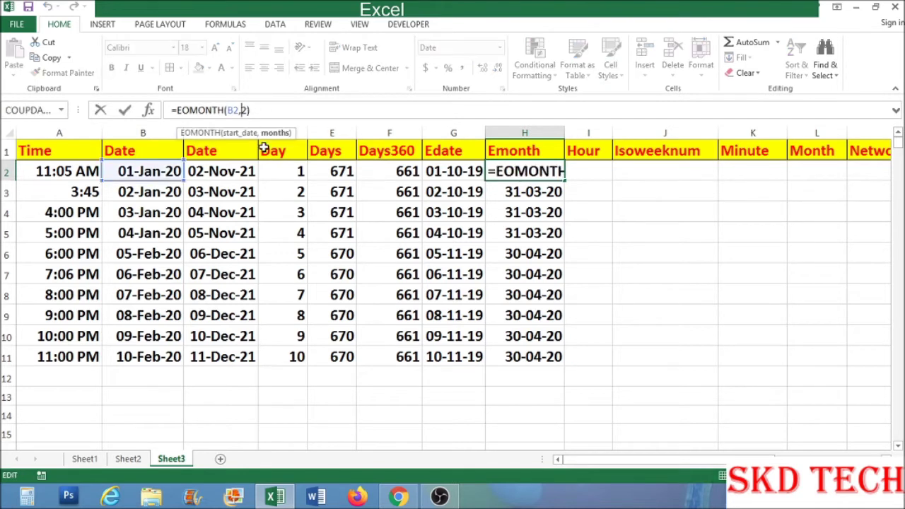
pyautogui.write('-2')
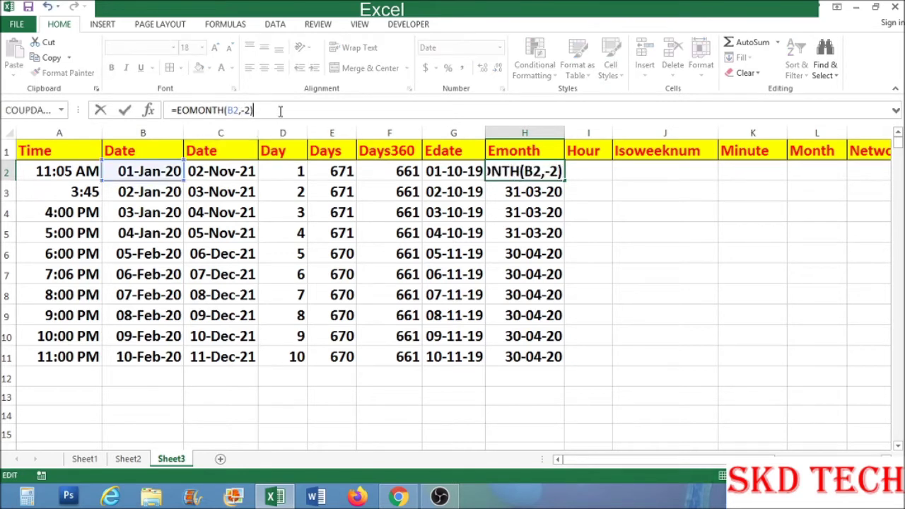
pyautogui.press('Return')
pyautogui.click(532, 171)
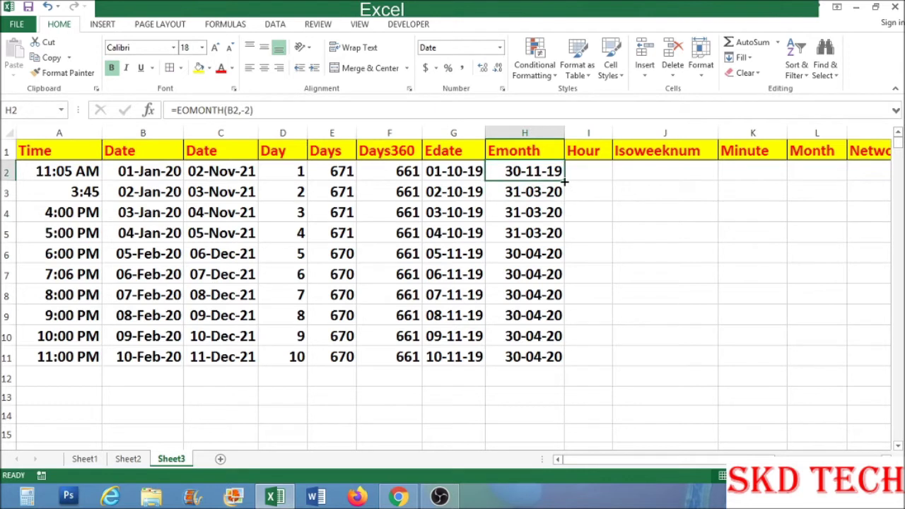
# Correct the header in H1 to Eomonth
pyautogui.click(507, 149)
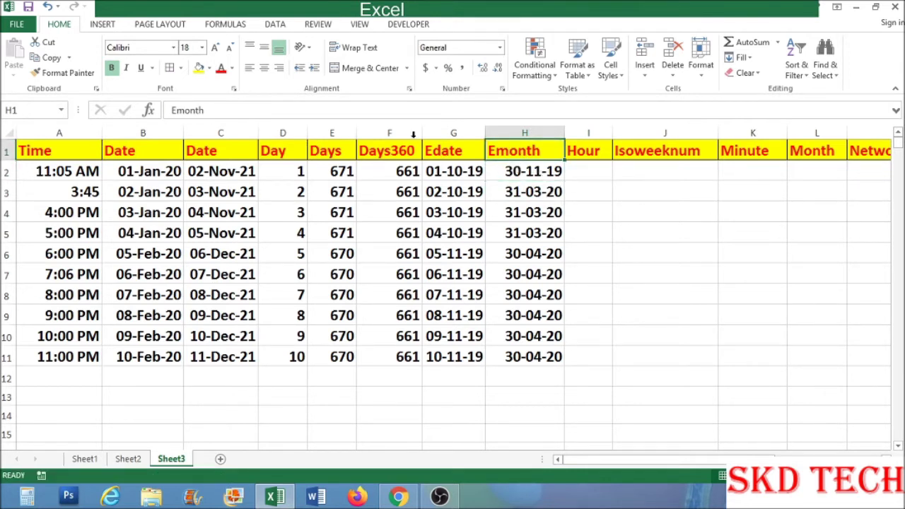
pyautogui.click(174, 112)
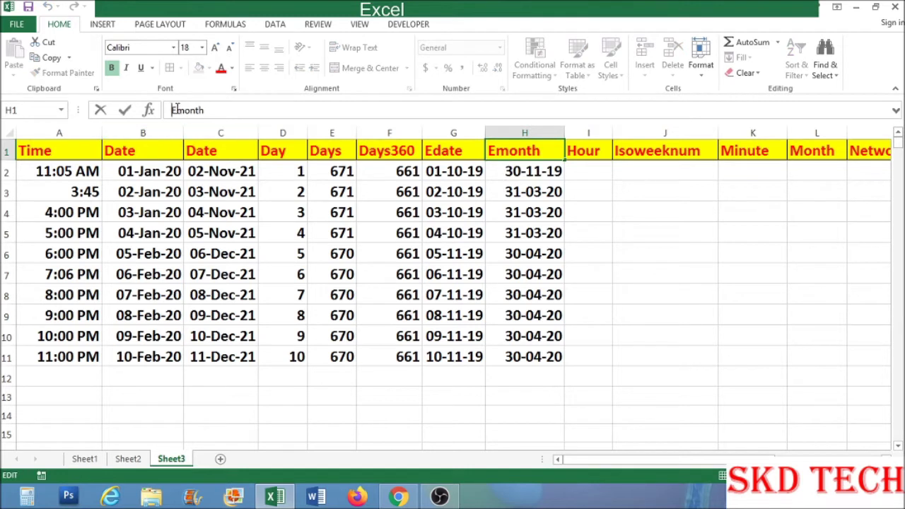
pyautogui.write('o')
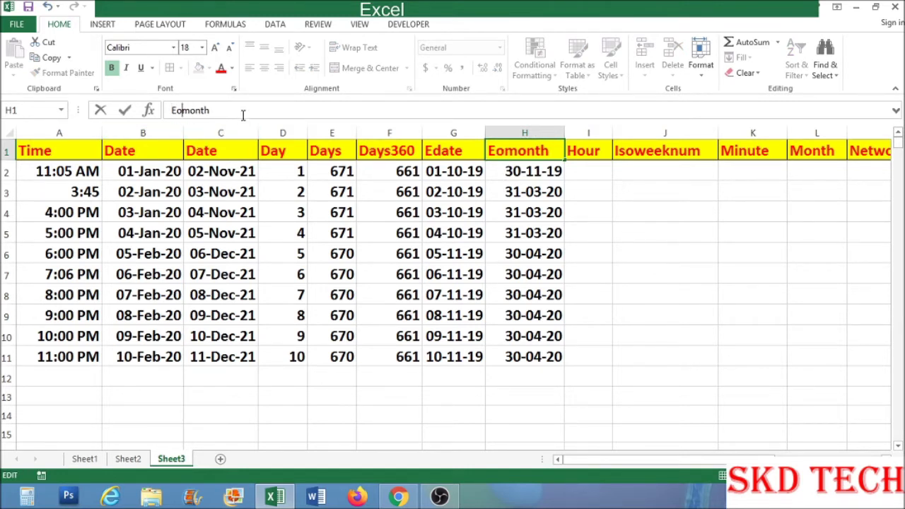
pyautogui.click(587, 214)
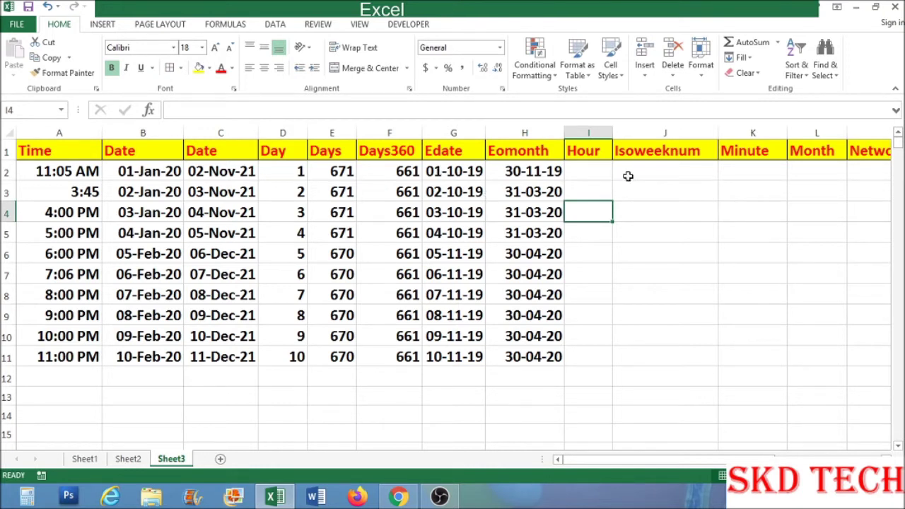
# Enter =HOUR(A2) in I2 to extract the hour from the time and fill the formula down to I11
pyautogui.click(584, 170)
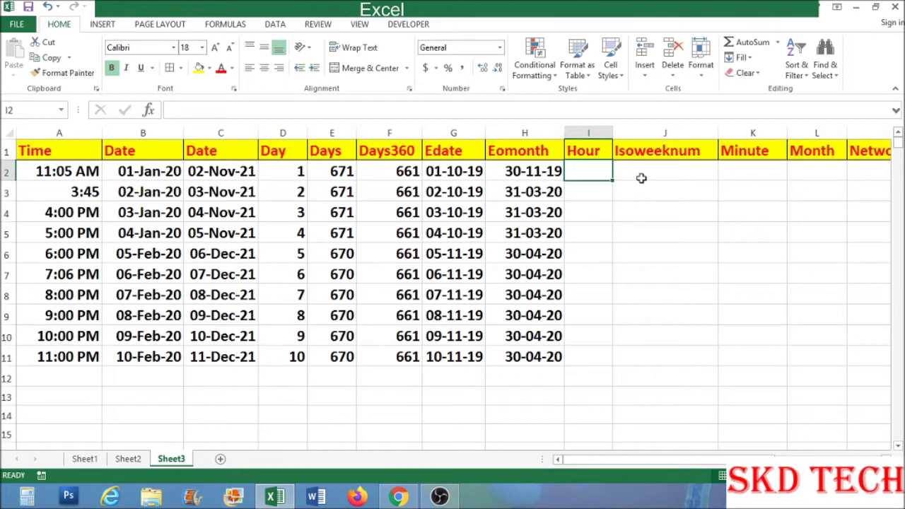
pyautogui.write('=')
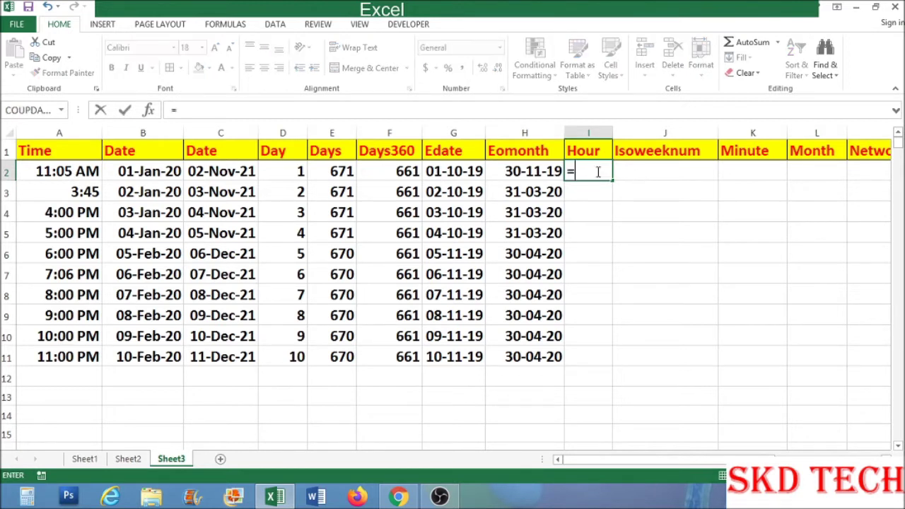
pyautogui.write('hour(')
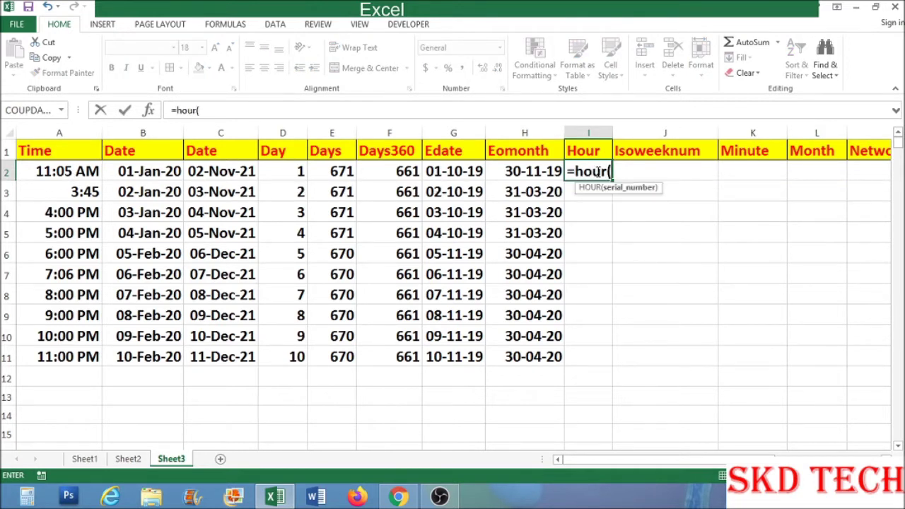
pyautogui.click(83, 170)
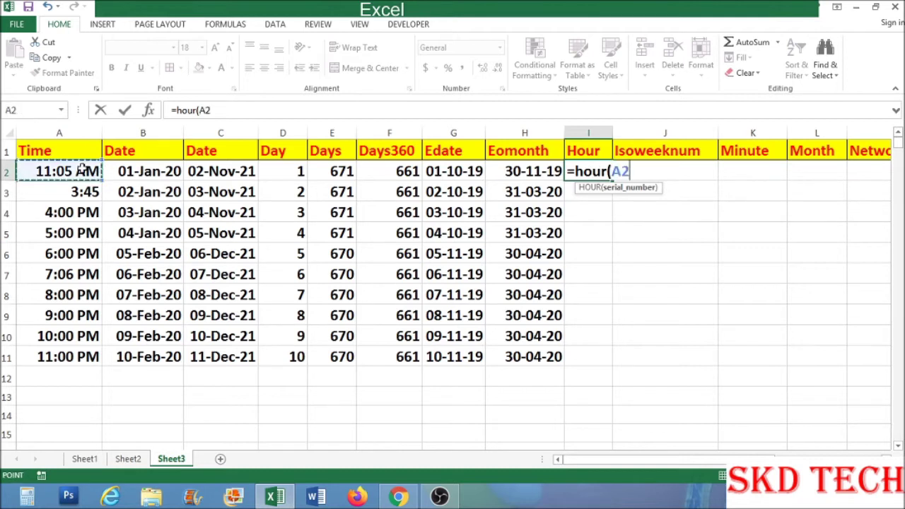
pyautogui.write(')')
pyautogui.press('Return')
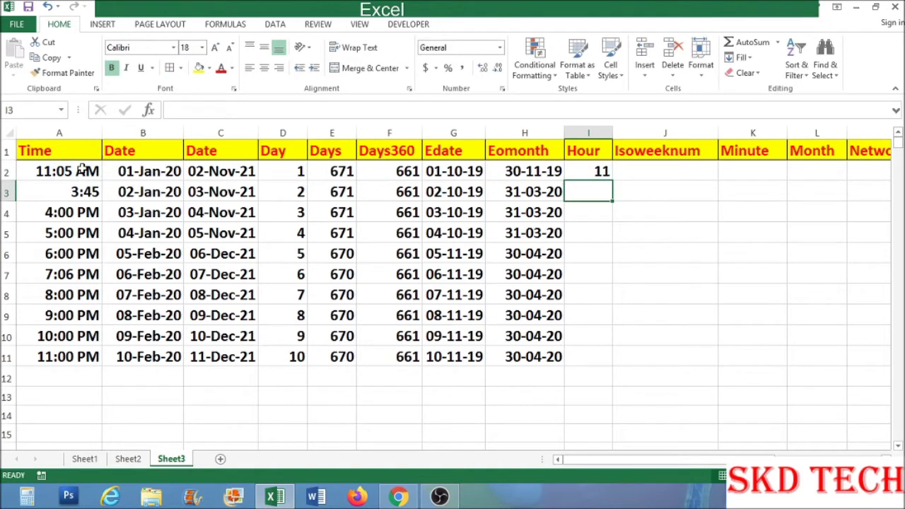
pyautogui.click(602, 173)
pyautogui.moveTo(613, 183); pyautogui.dragTo(591, 364)
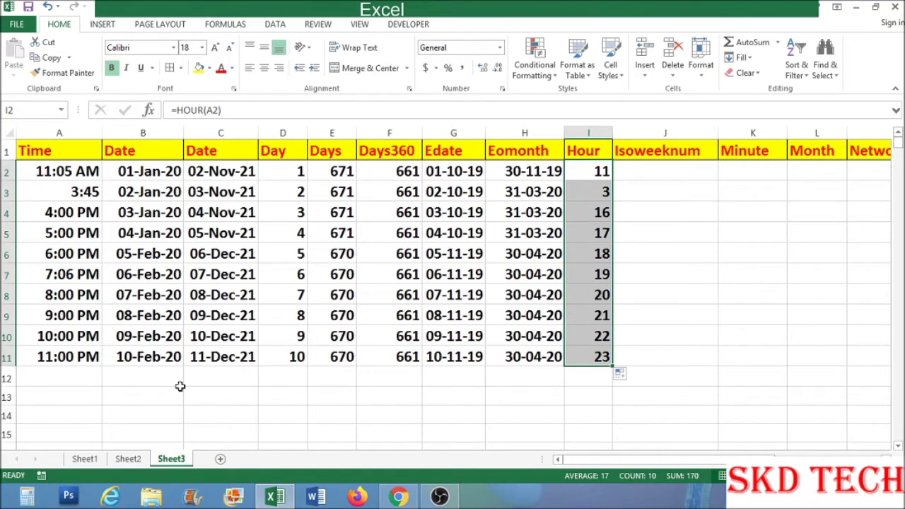
pyautogui.click(606, 323)
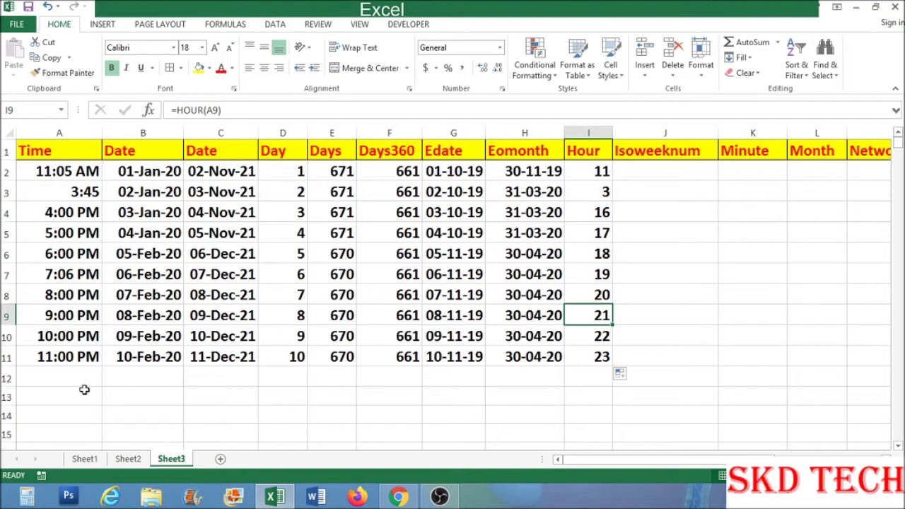
# Change the time in A11 to 11:00:00 AM
pyautogui.click(29, 171)
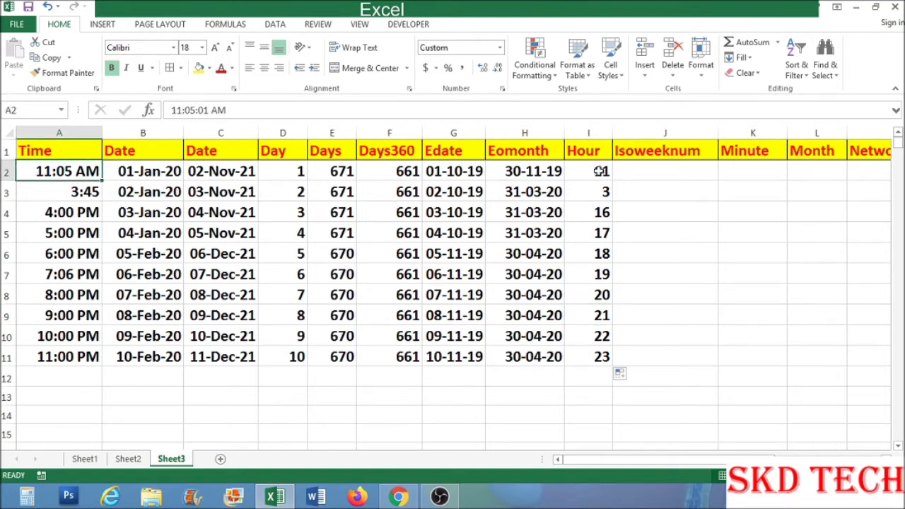
pyautogui.click(85, 357)
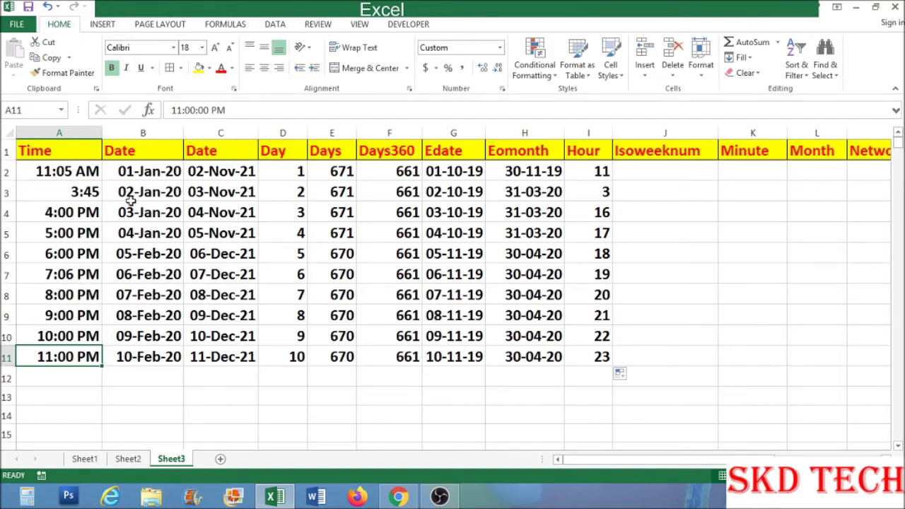
pyautogui.doubleClick(212, 110)
pyautogui.write('A')
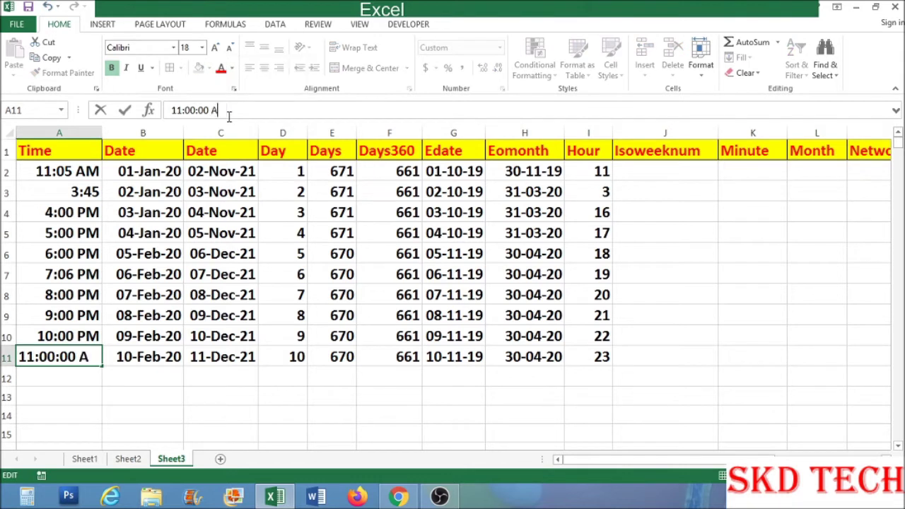
pyautogui.write('m')
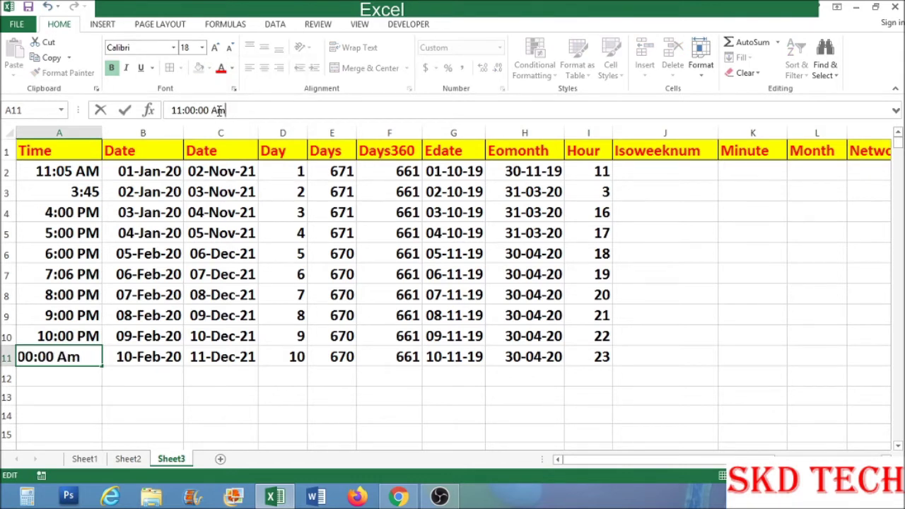
pyautogui.press('BackSpace')
pyautogui.write('M')
pyautogui.press('Return')
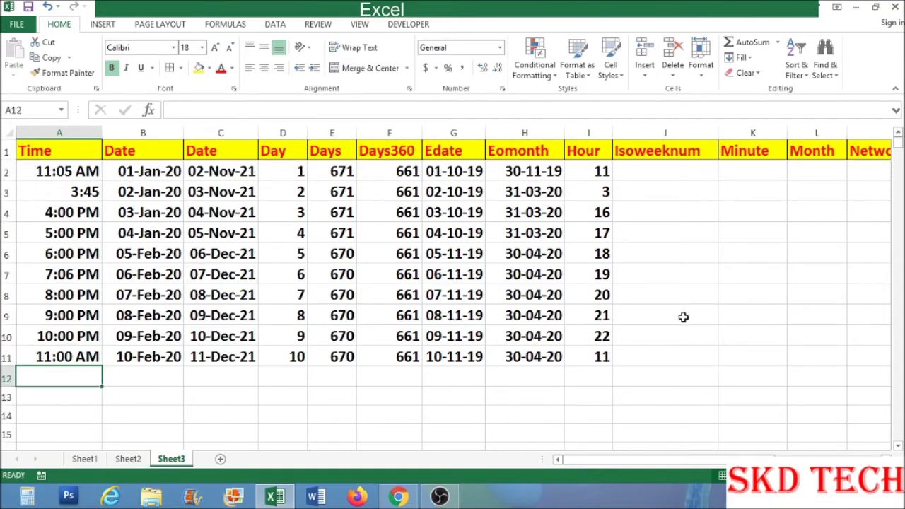
# Review the Isoweeknum entry on Sheet1, and enter =ISOWEEKNUM(B2) in J2 of Sheet3
pyautogui.click(85, 459)
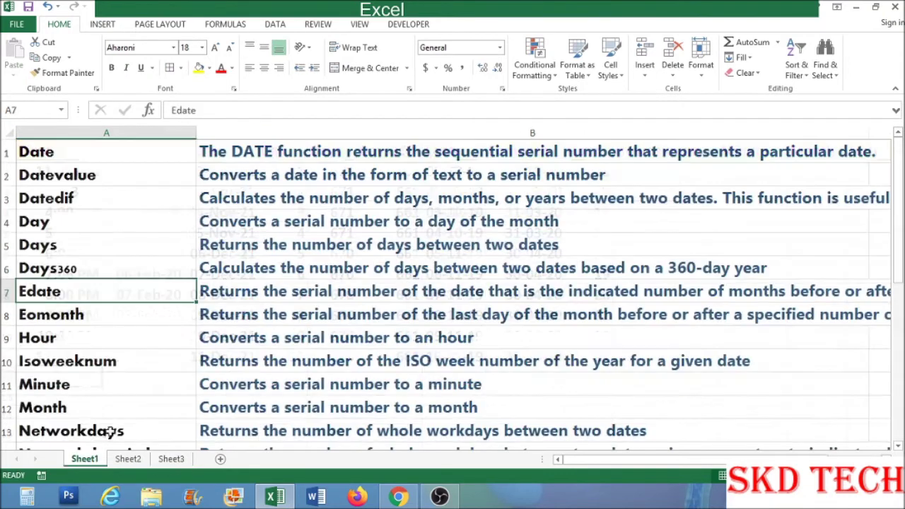
pyautogui.click(90, 362)
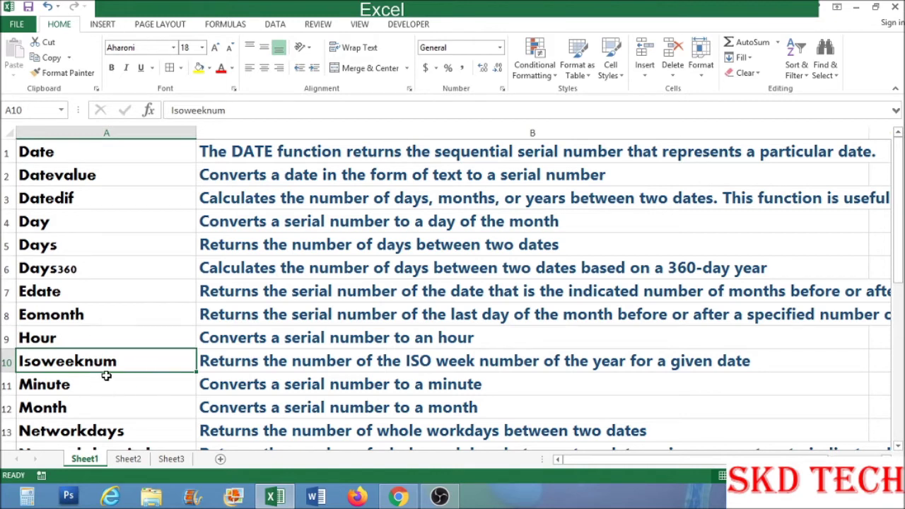
pyautogui.click(171, 459)
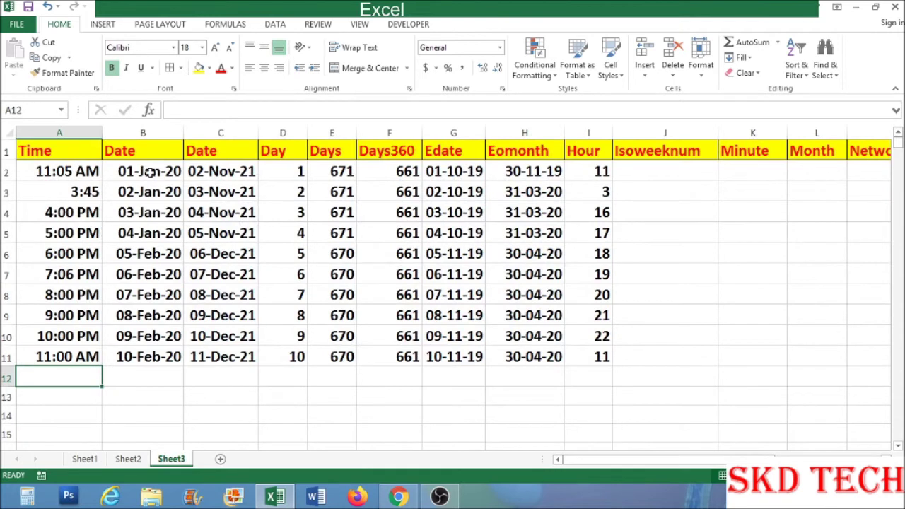
pyautogui.click(660, 172)
pyautogui.write('=')
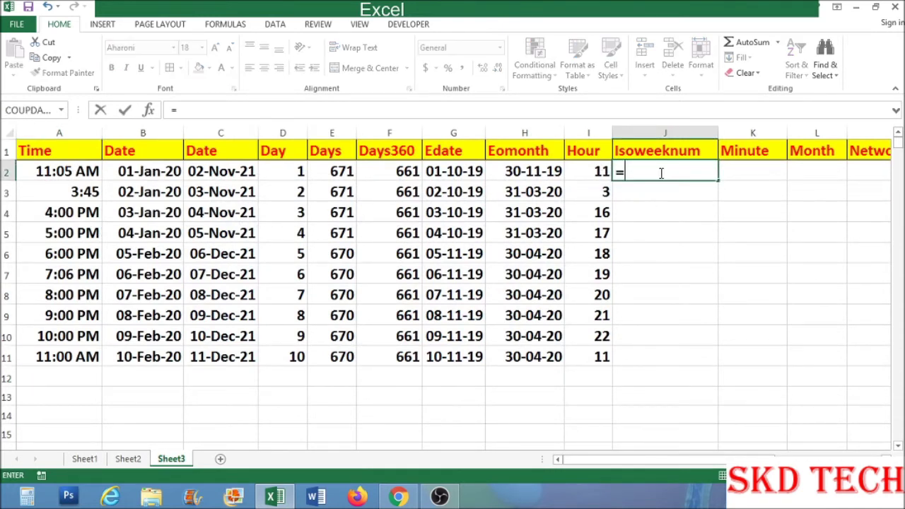
pyautogui.write('isow')
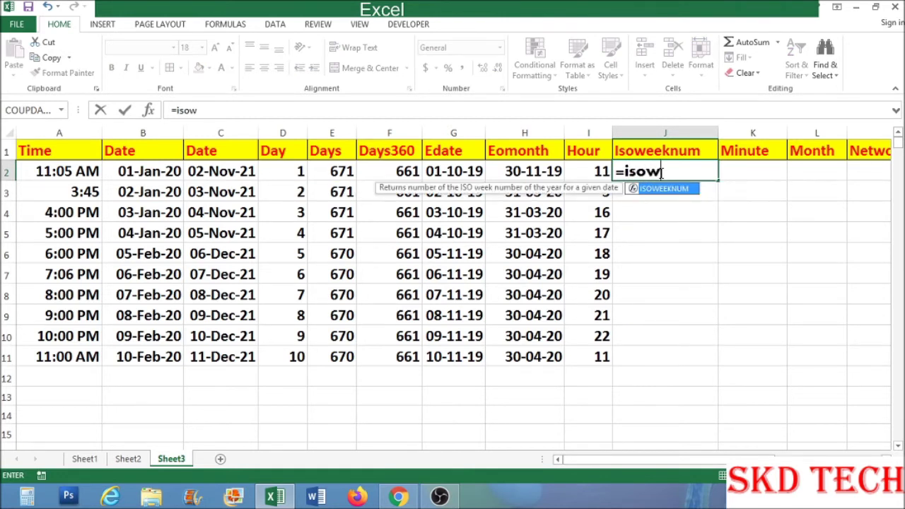
pyautogui.press('Tab')
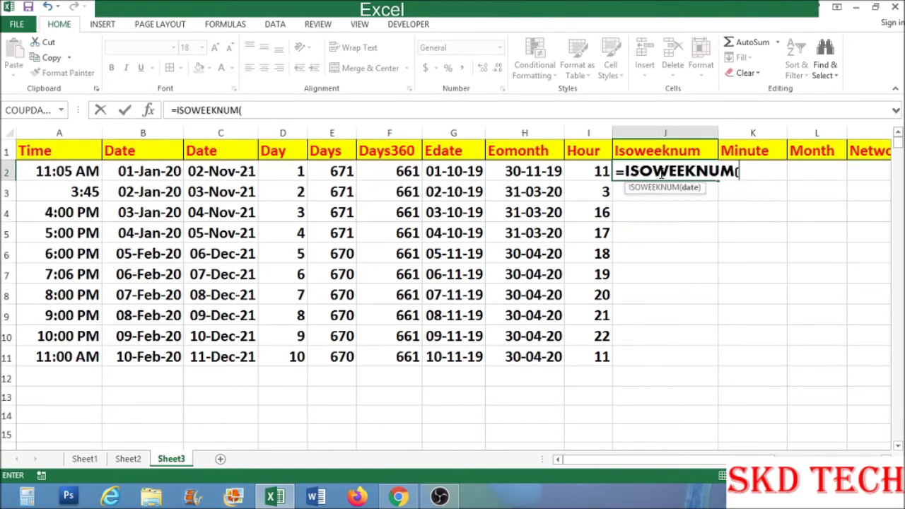
pyautogui.click(160, 172)
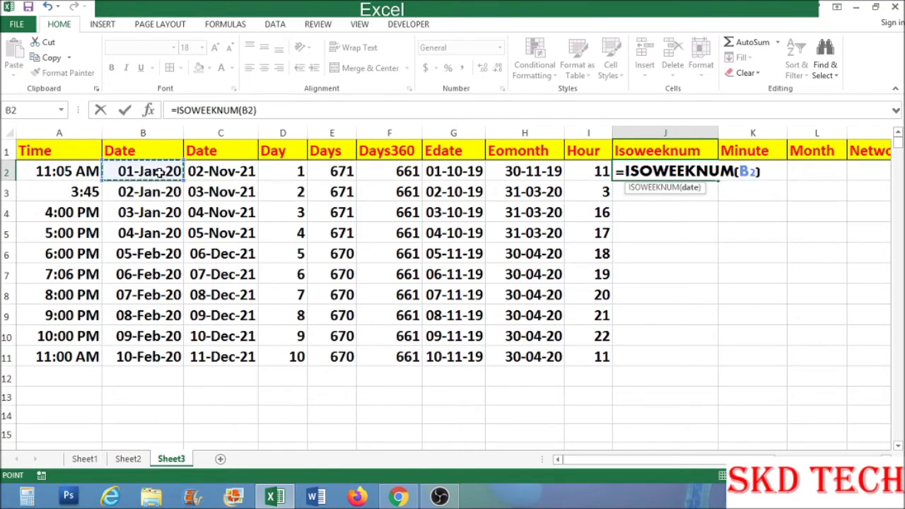
pyautogui.write(')')
pyautogui.press('Return')
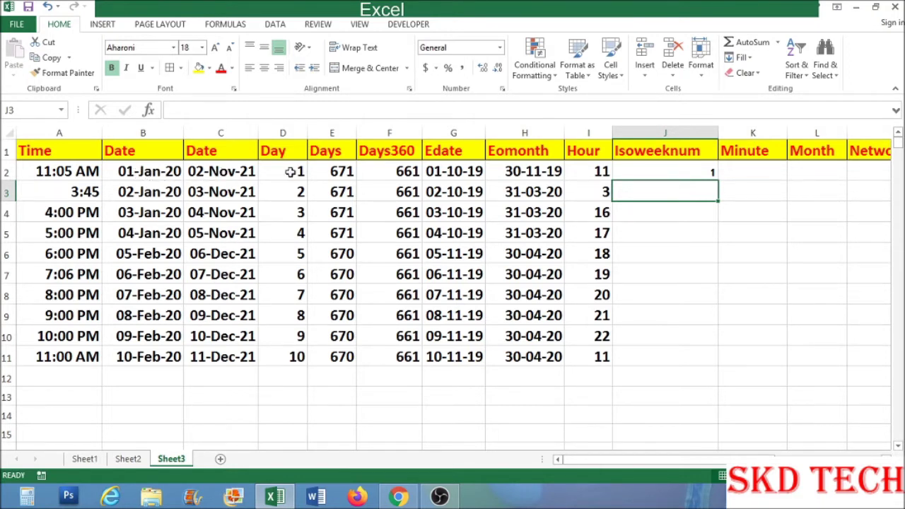
# Enter =ISOWEEKNUM(C2) in J3 for the second date column and fill the formula down to J11
pyautogui.write('=iso')
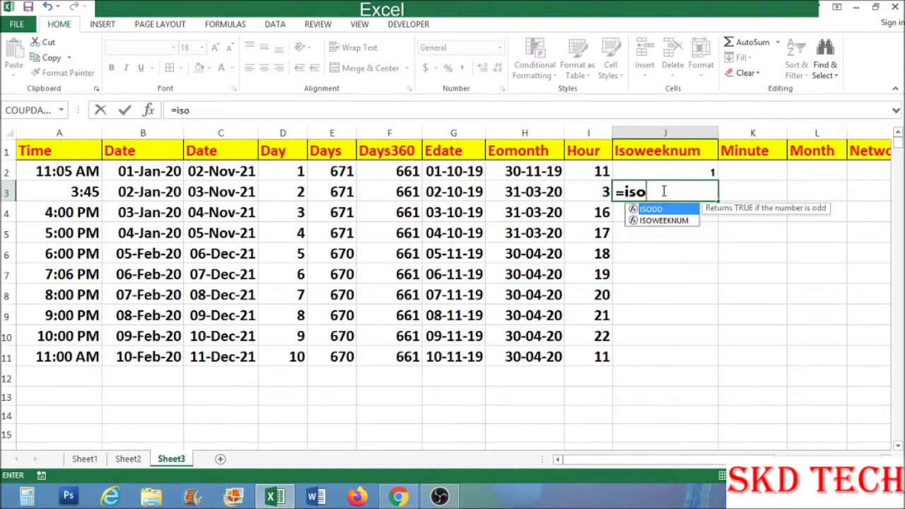
pyautogui.write('we')
pyautogui.press('Tab')
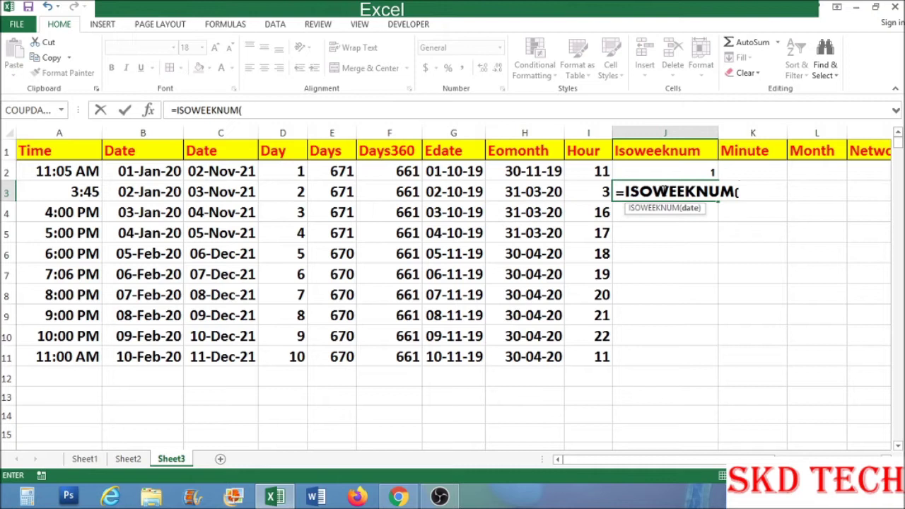
pyautogui.click(231, 175)
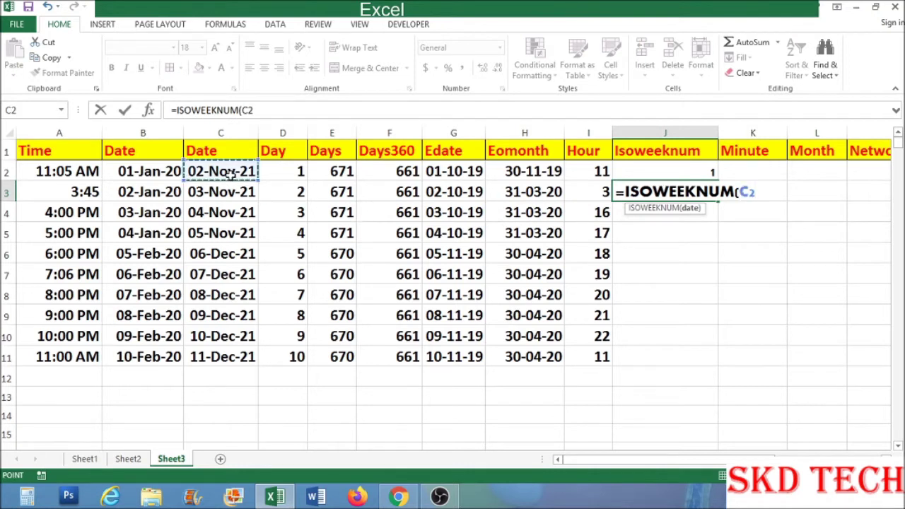
pyautogui.press('Return')
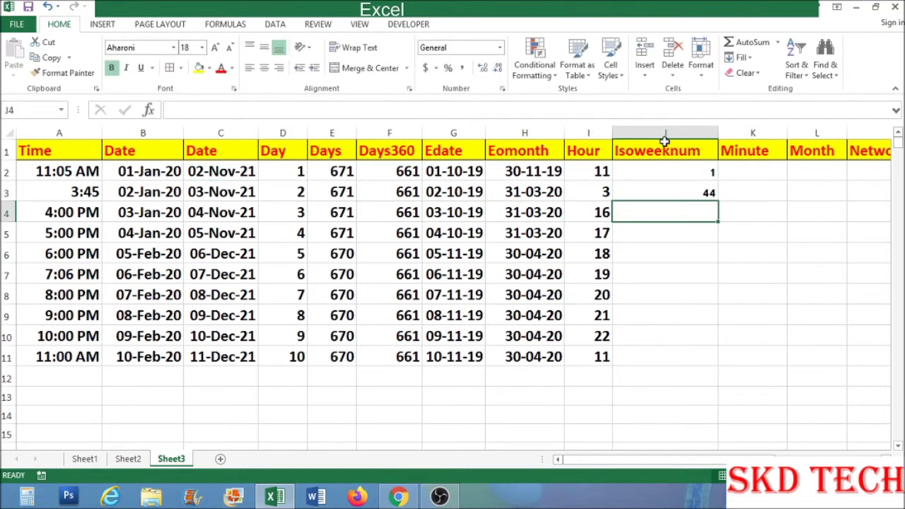
pyautogui.click(693, 194)
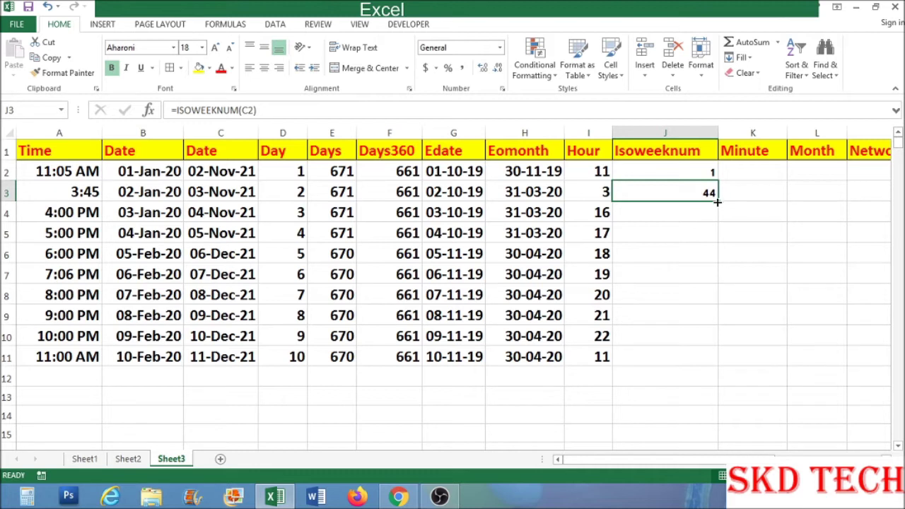
pyautogui.moveTo(718, 203); pyautogui.dragTo(714, 364)
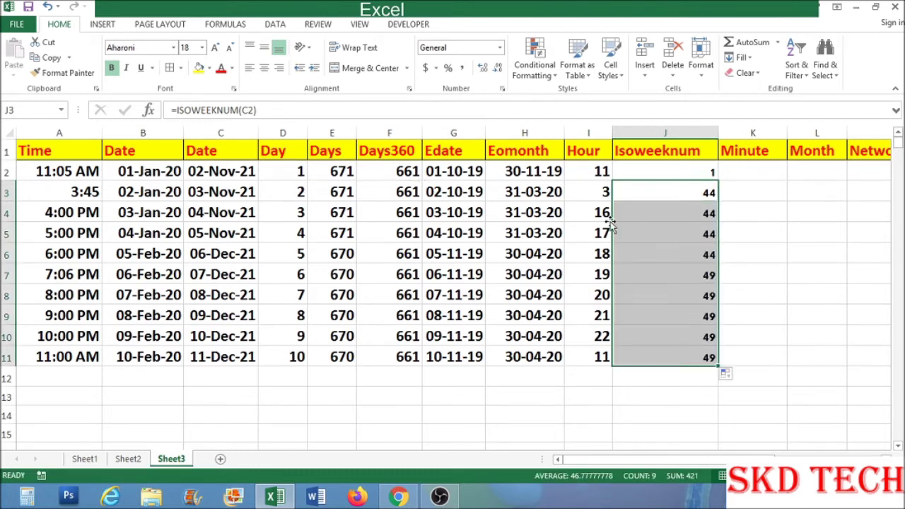
# Review the Minute entry on Sheet1, and enter =MINUTE(A2) in K2 of Sheet3
pyautogui.click(92, 462)
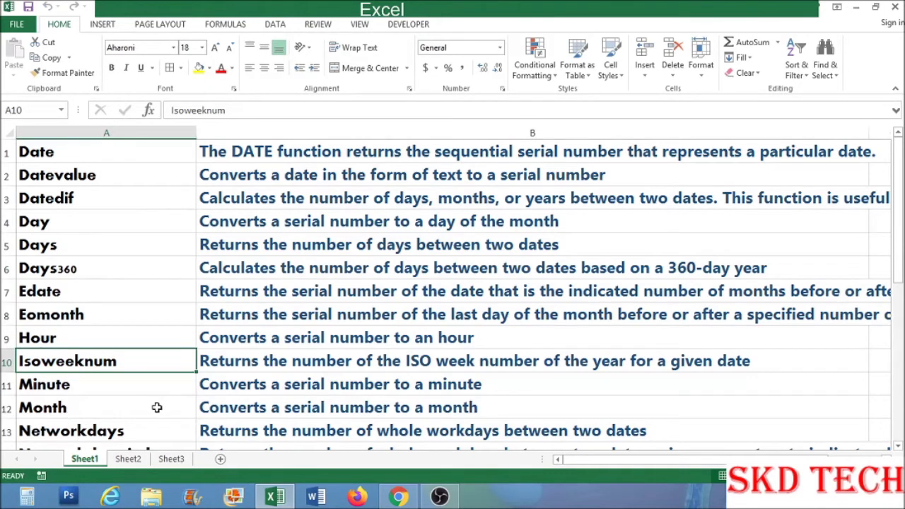
pyautogui.click(171, 460)
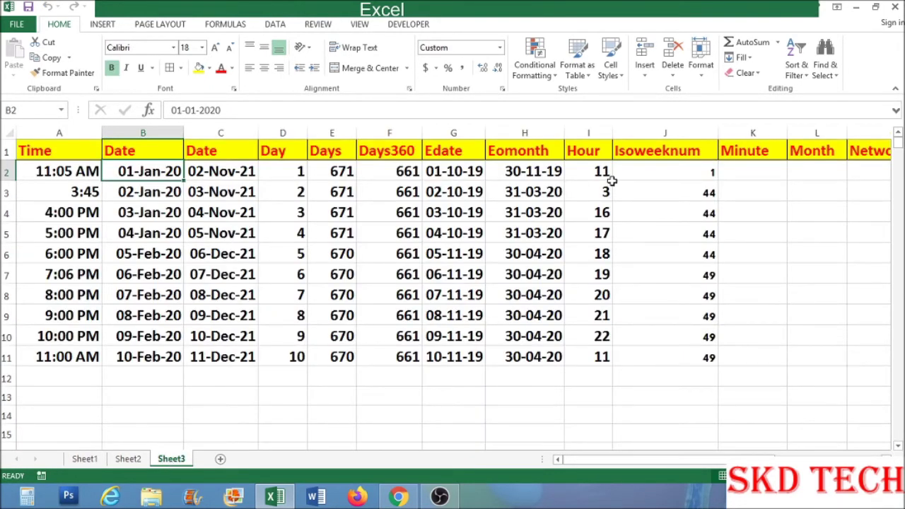
pyautogui.moveTo(649, 468)
pyautogui.mouseDown()
pyautogui.moveTo(676, 467)
pyautogui.moveTo(649, 466)
pyautogui.mouseUp()
pyautogui.click(61, 171)
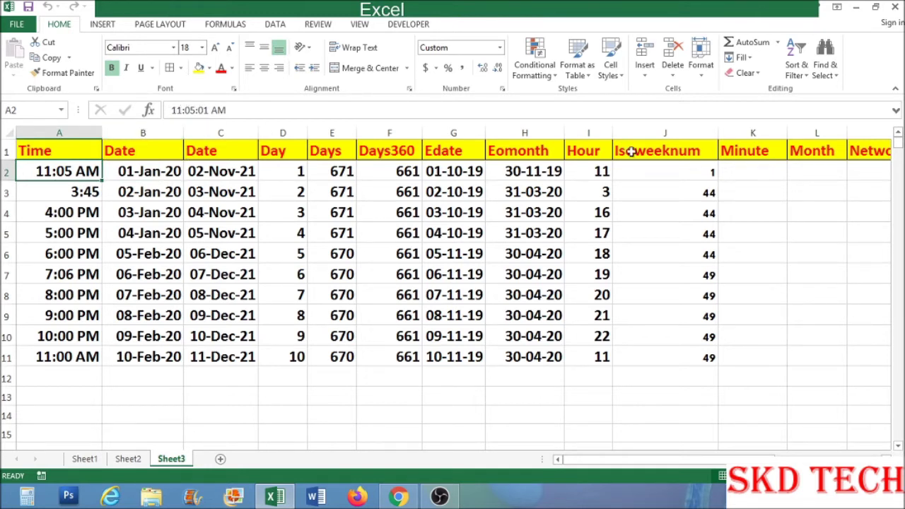
pyautogui.click(771, 172)
pyautogui.write('=')
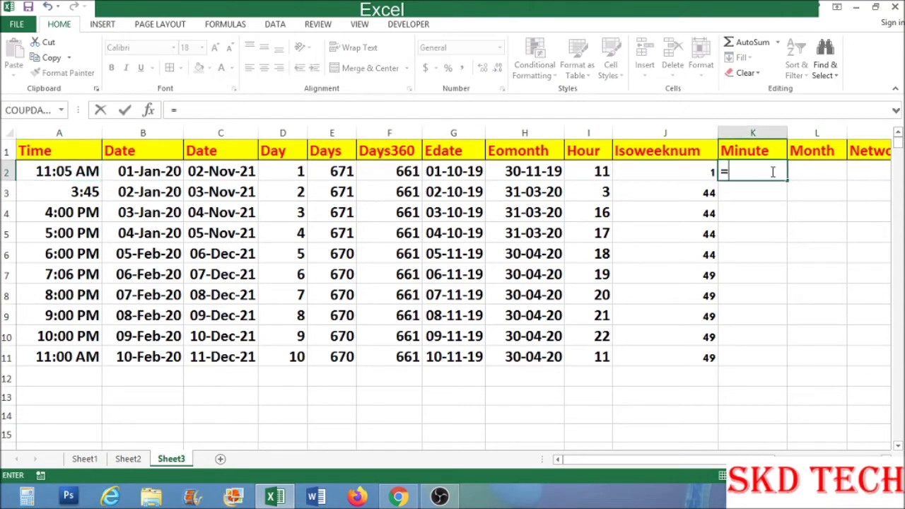
pyautogui.write('minut')
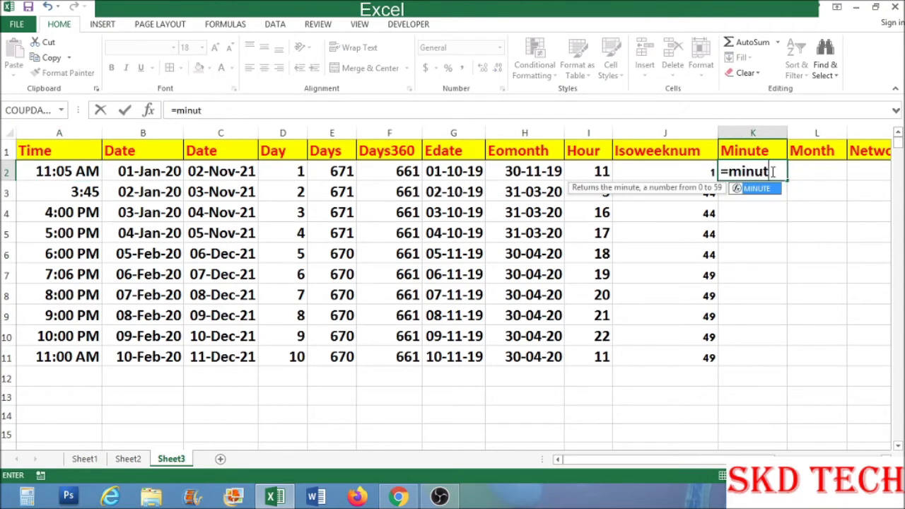
pyautogui.write('e(')
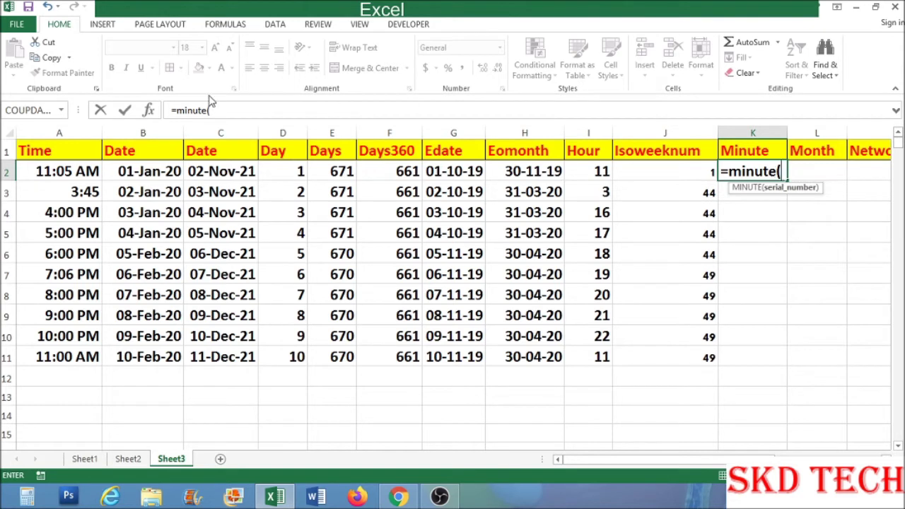
pyautogui.click(85, 172)
pyautogui.write(')')
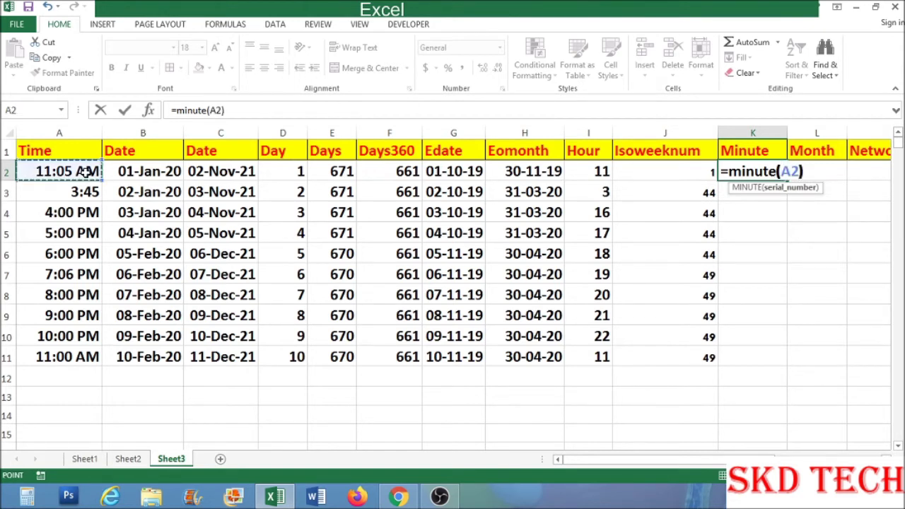
pyautogui.press('Return')
# Check the source time in A2 and fill the MINUTE formula from K2 down to K11
pyautogui.click(42, 175)
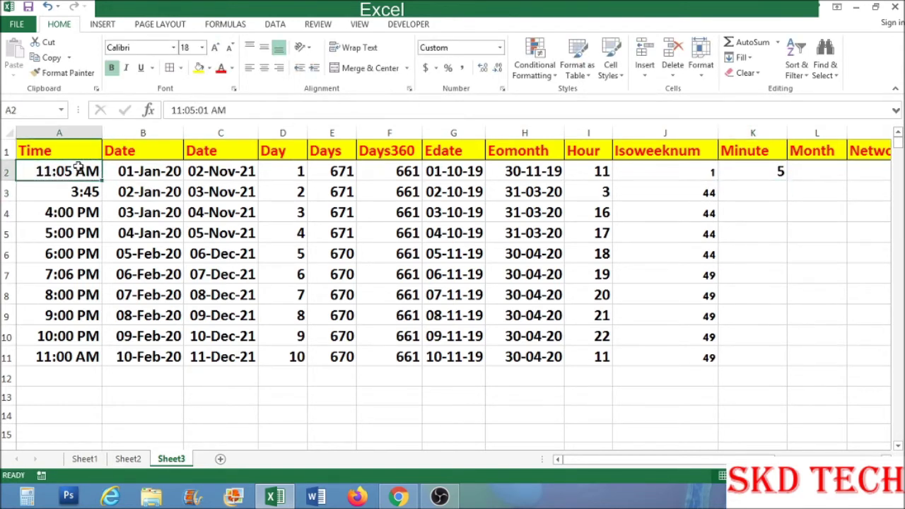
pyautogui.click(781, 179)
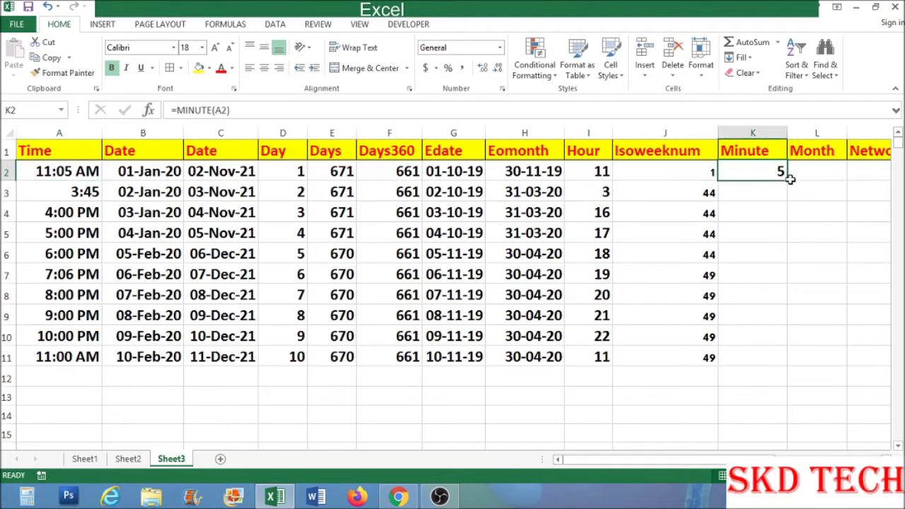
pyautogui.moveTo(784, 184); pyautogui.dragTo(765, 362)
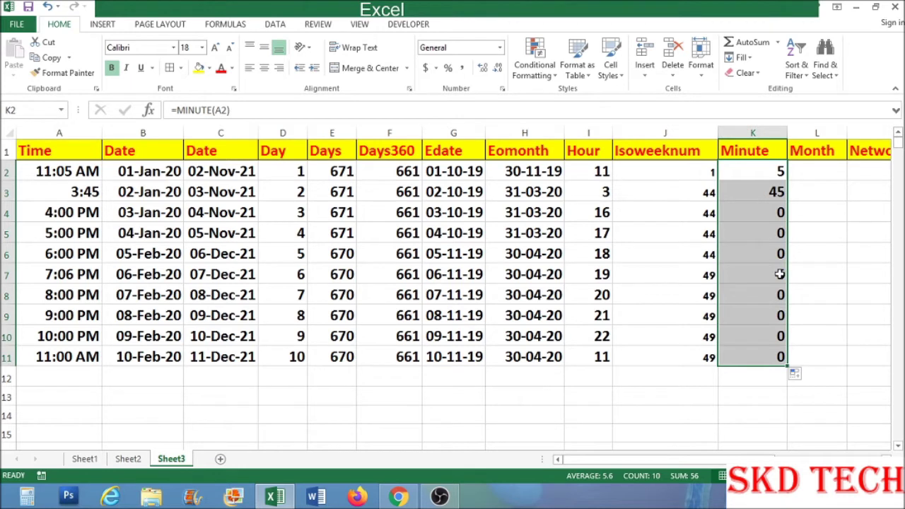
# Enter =MONTH(B2) in L2 under the Month header to extract the month from the first date
pyautogui.click(811, 153)
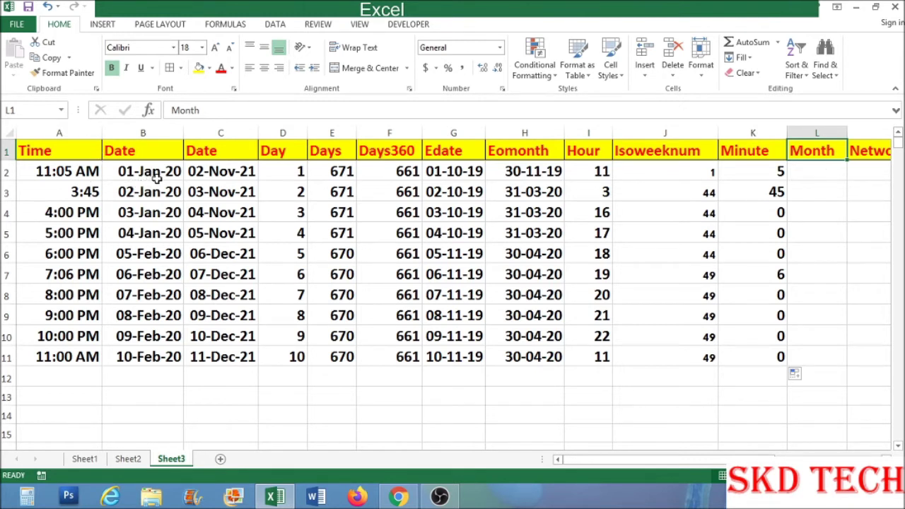
pyautogui.click(810, 176)
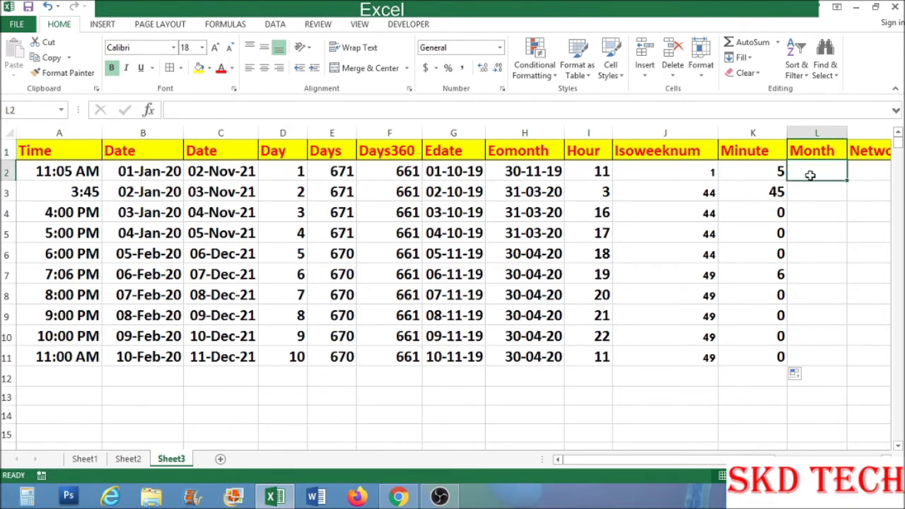
pyautogui.write('=mo')
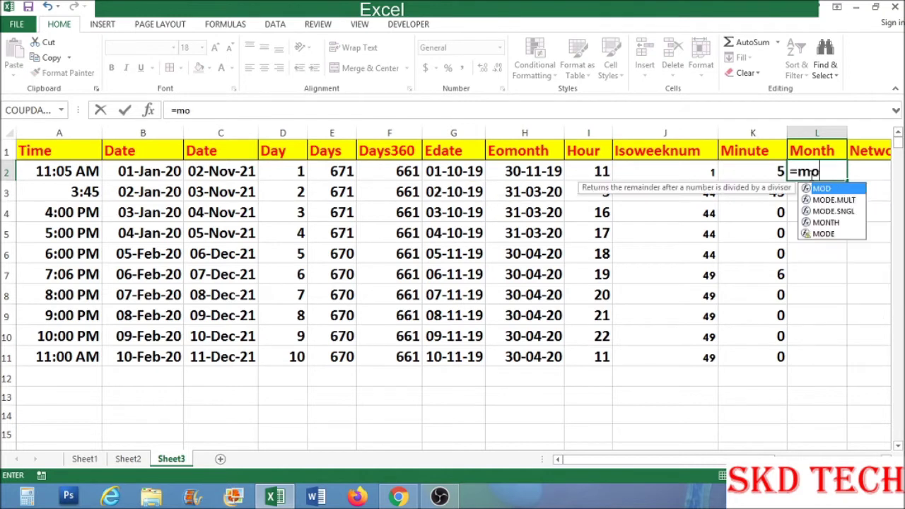
pyautogui.write('nth(')
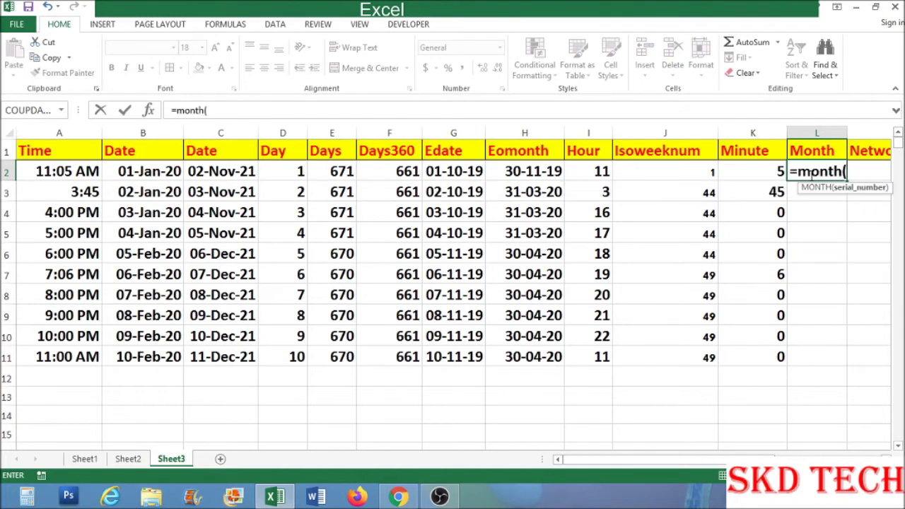
pyautogui.click(143, 172)
pyautogui.write(')')
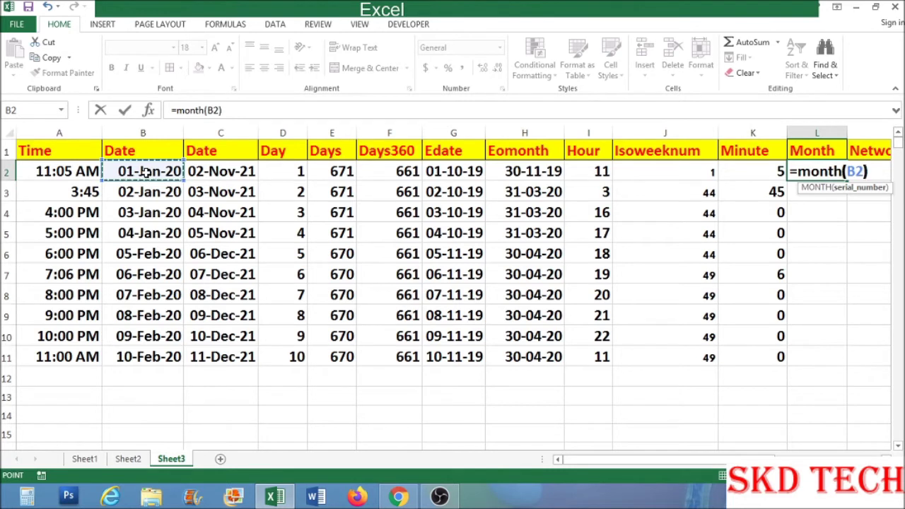
pyautogui.press('Return')
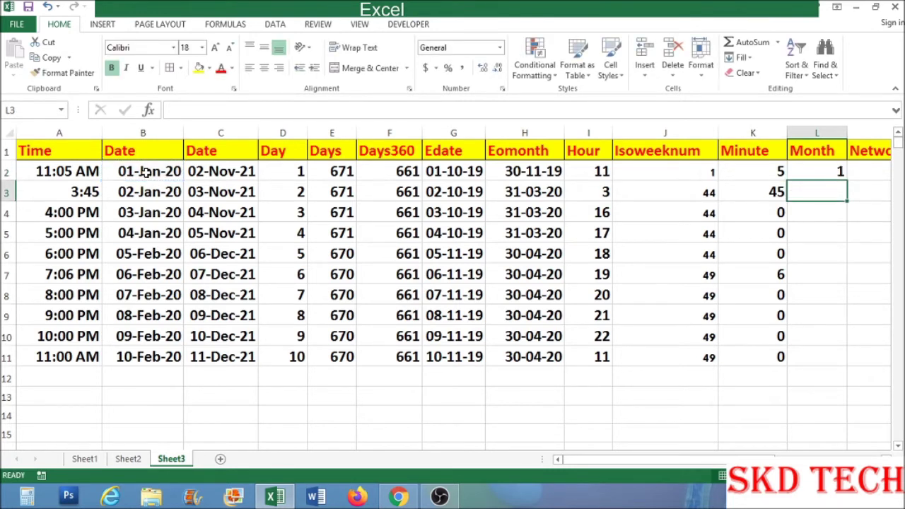
# Change the month of the date in B2 to March, making it 01-03-2020
pyautogui.click(831, 175)
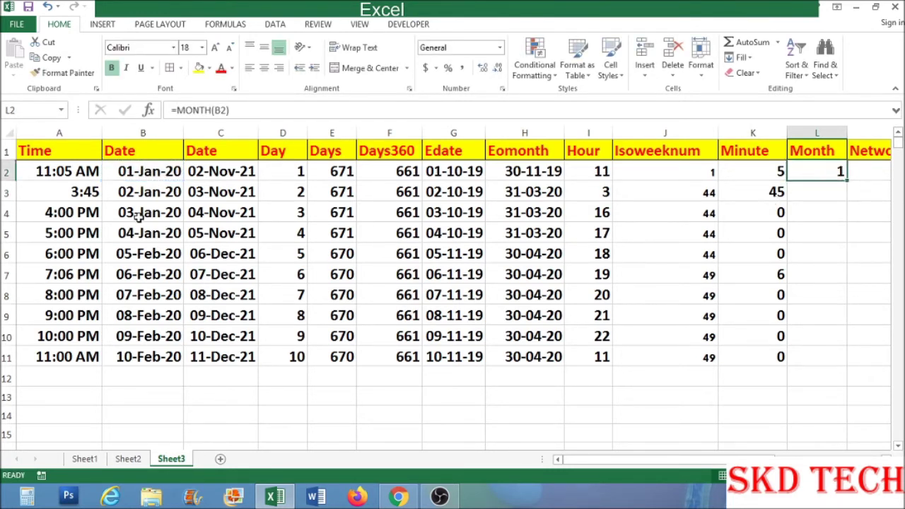
pyautogui.click(159, 175)
pyautogui.click(193, 108)
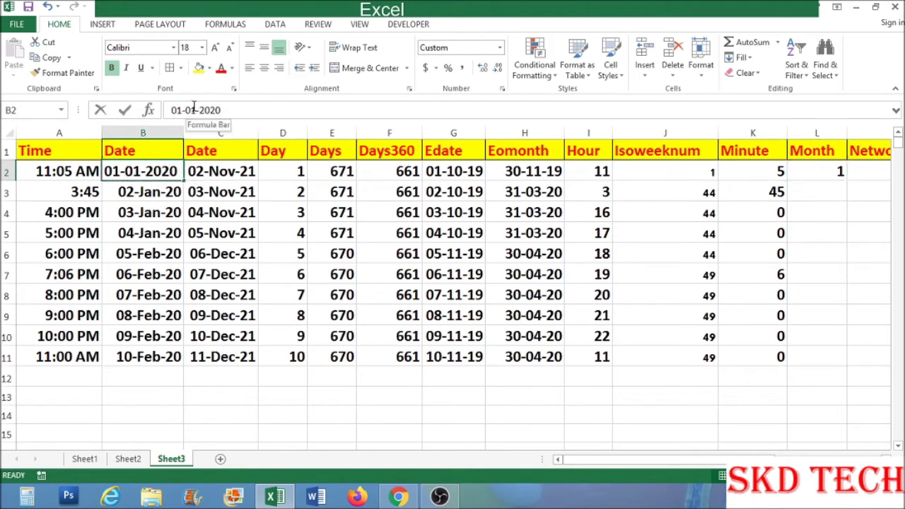
pyautogui.moveTo(197, 107); pyautogui.dragTo(194, 108)
pyautogui.write('3')
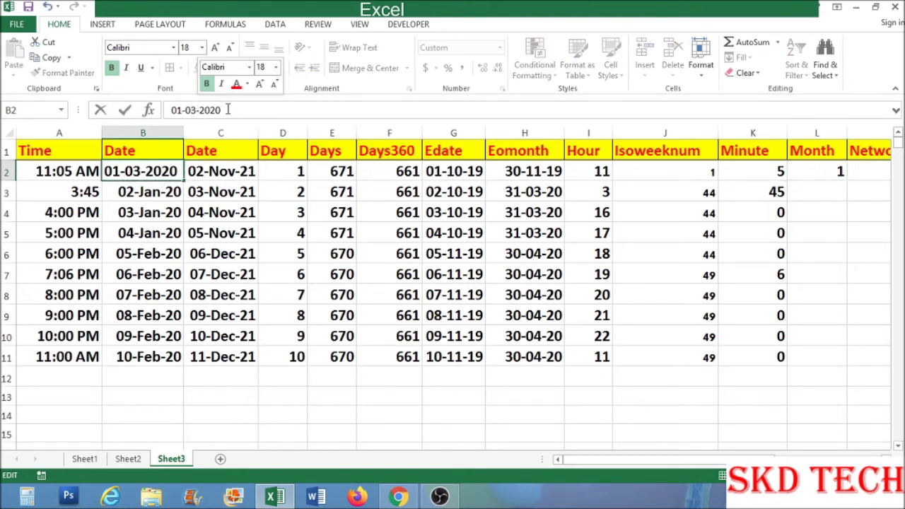
pyautogui.press('Return')
# Fill the MONTH formula from L2 down to L11 and check the formula in L6
pyautogui.click(834, 171)
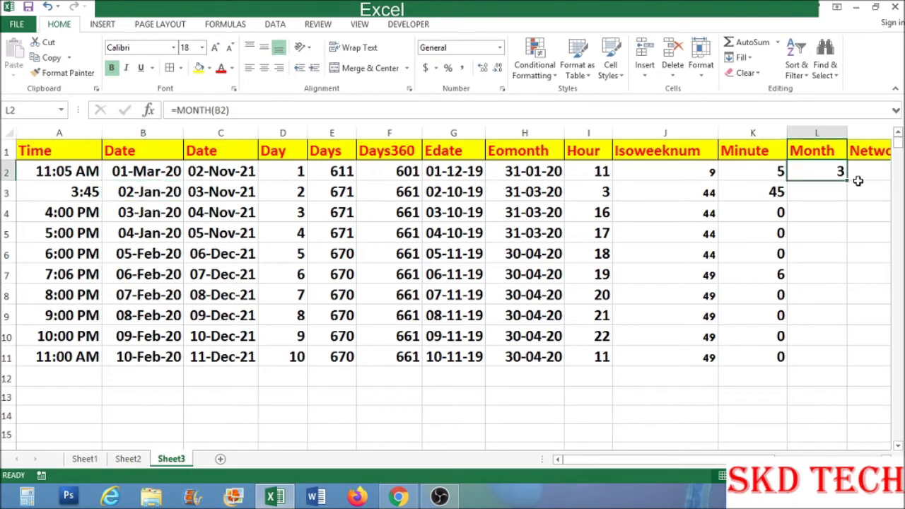
pyautogui.moveTo(846, 182); pyautogui.dragTo(839, 365)
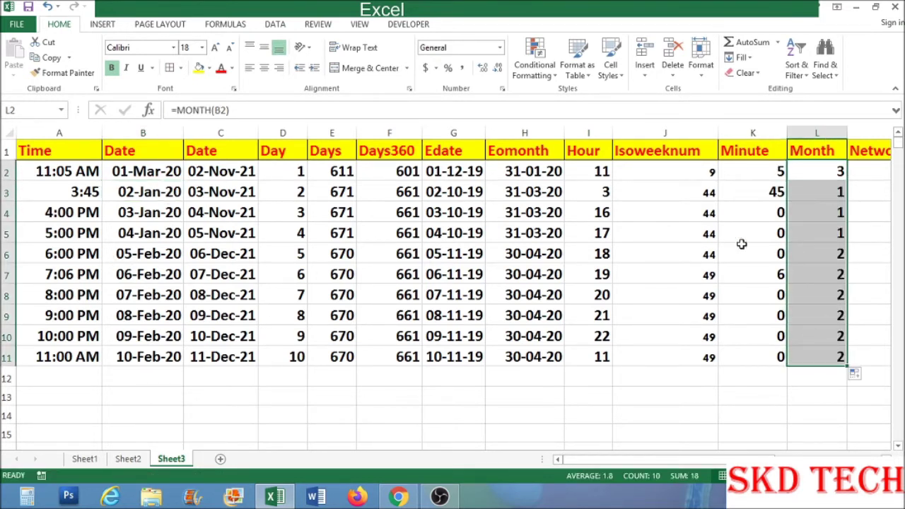
pyautogui.click(826, 247)
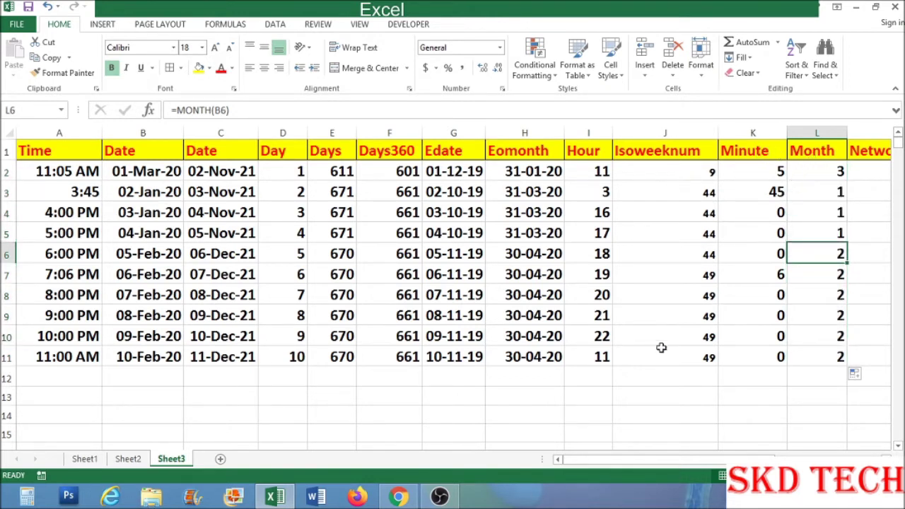
# Review the Networkdays description on Sheet1 and return to Sheet3
pyautogui.click(92, 459)
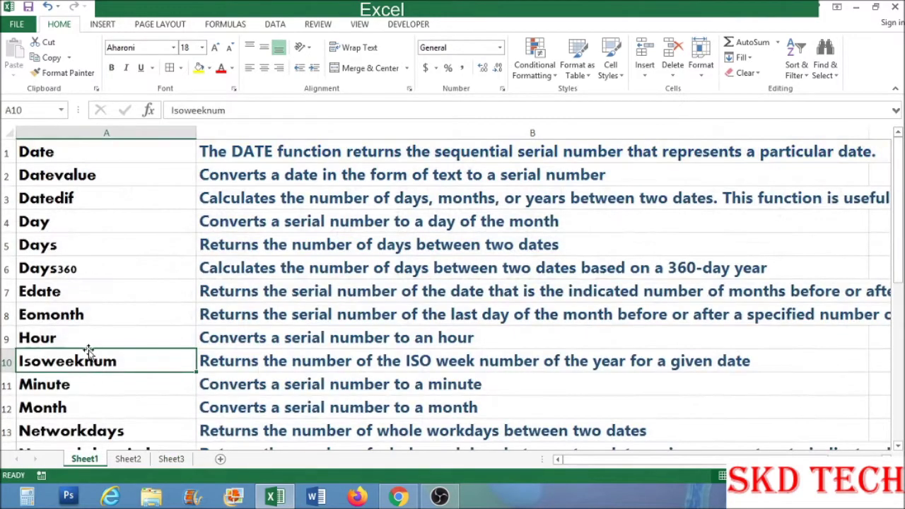
pyautogui.scroll(-1, 88, 351)
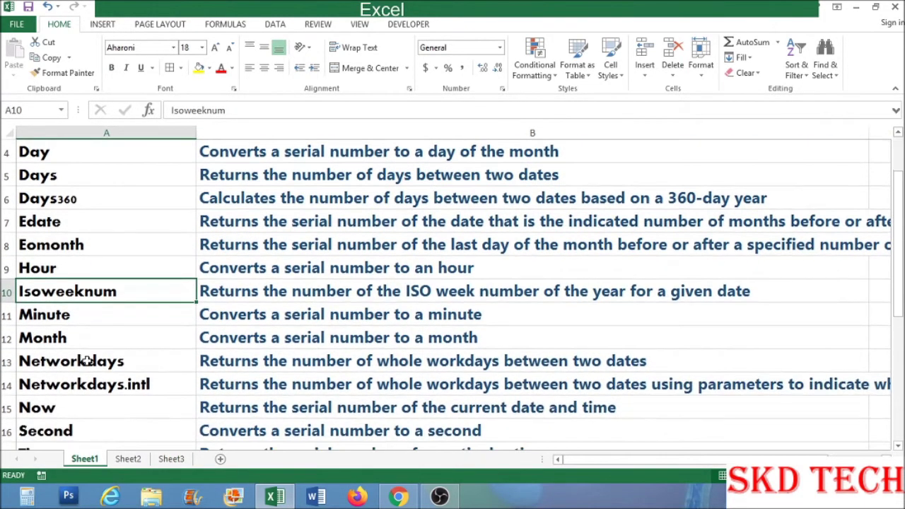
pyautogui.click(108, 362)
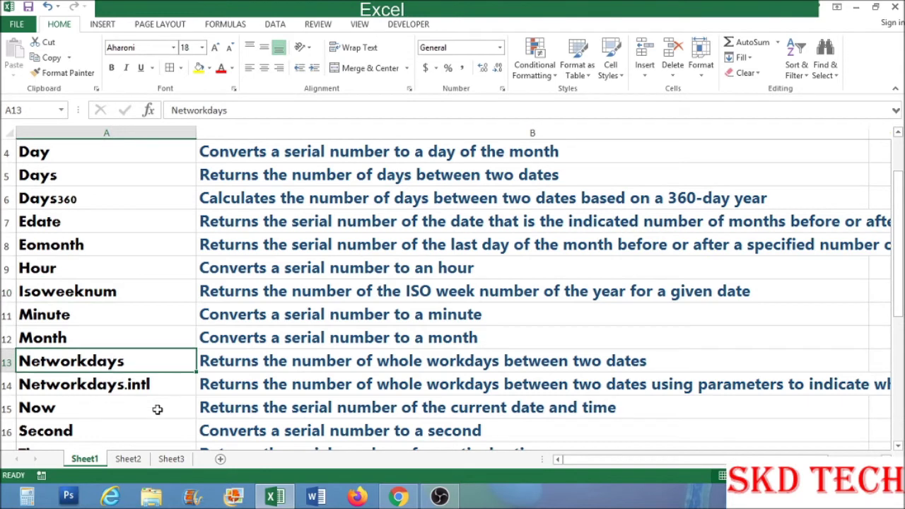
pyautogui.click(172, 462)
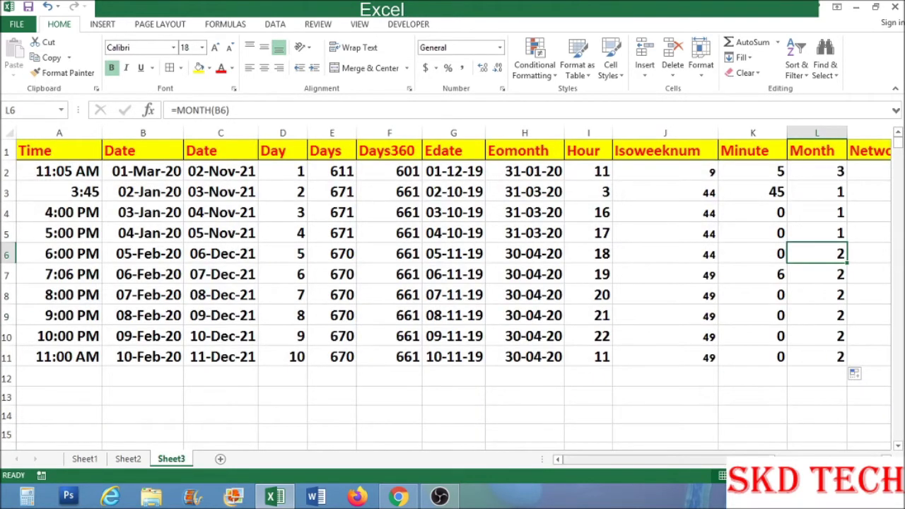
pyautogui.click(287, 133)
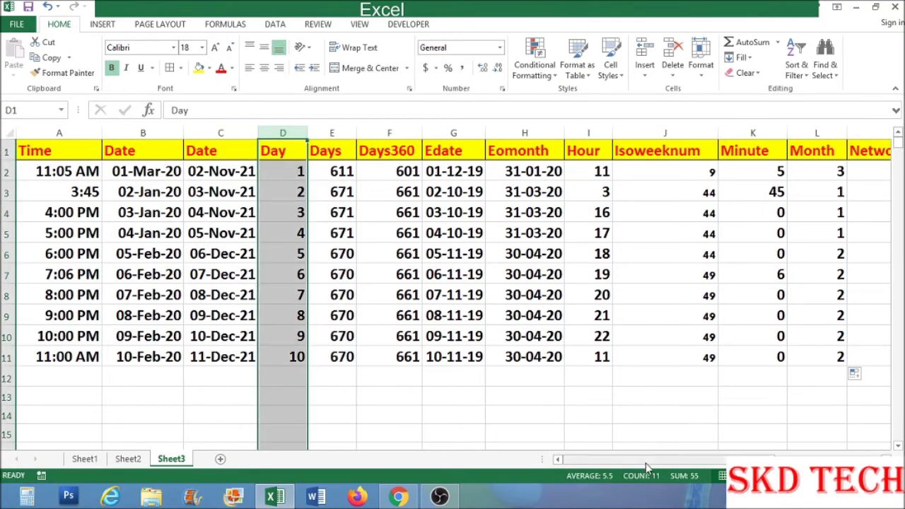
pyautogui.moveTo(658, 463)
pyautogui.mouseDown()
pyautogui.moveTo(668, 463)
pyautogui.moveTo(650, 466)
pyautogui.mouseUp()
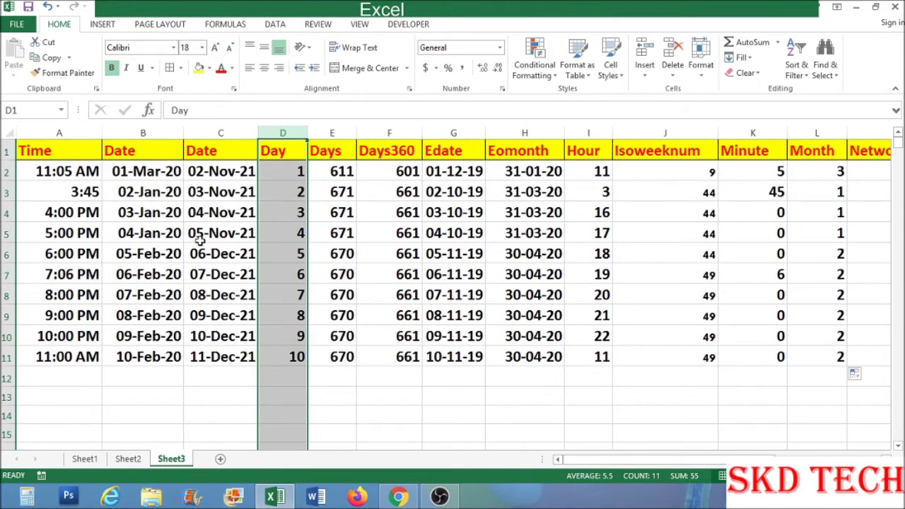
pyautogui.moveTo(664, 460); pyautogui.dragTo(637, 452)
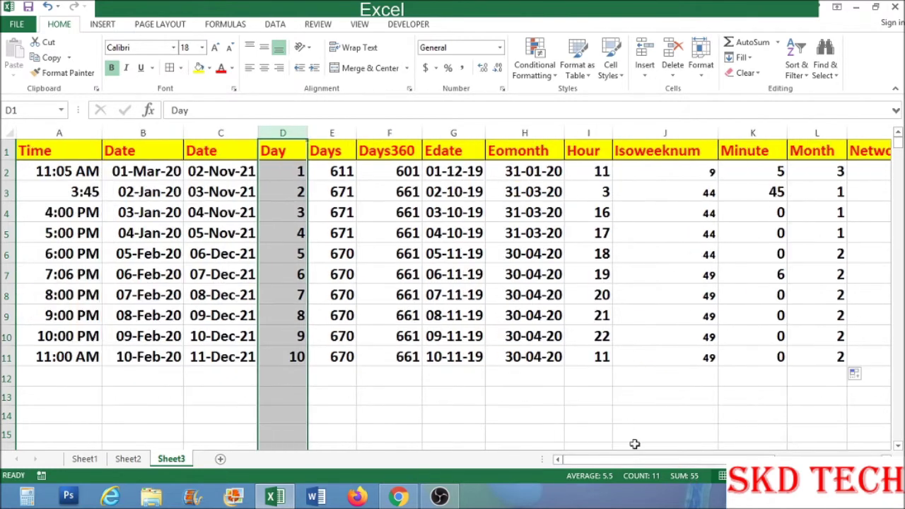
pyautogui.click(358, 25)
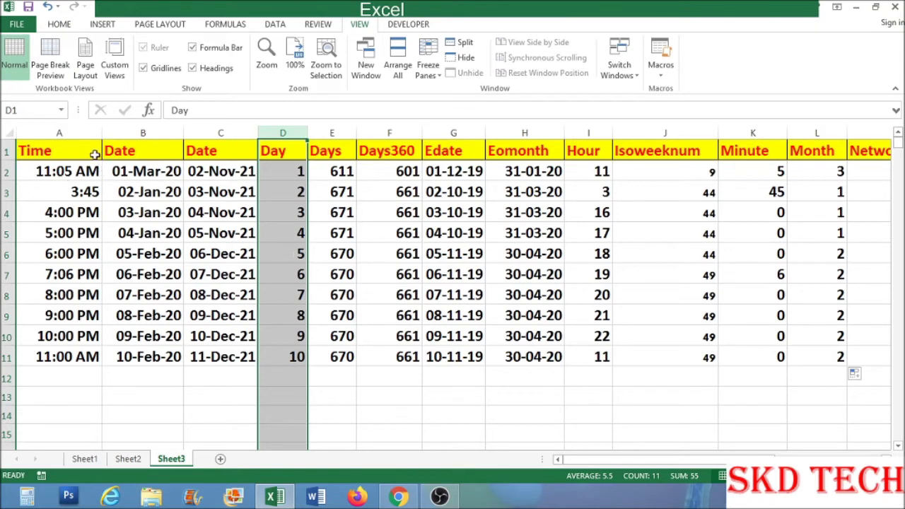
pyautogui.click(65, 133)
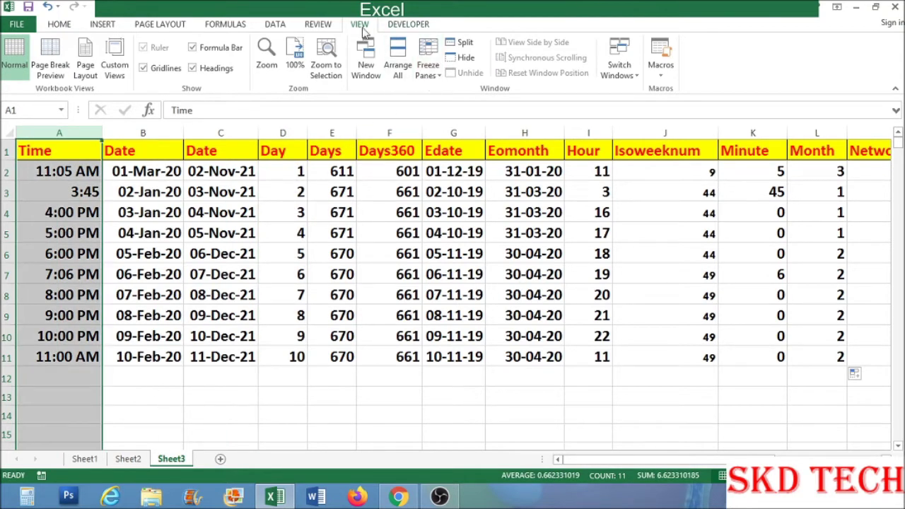
pyautogui.click(436, 75)
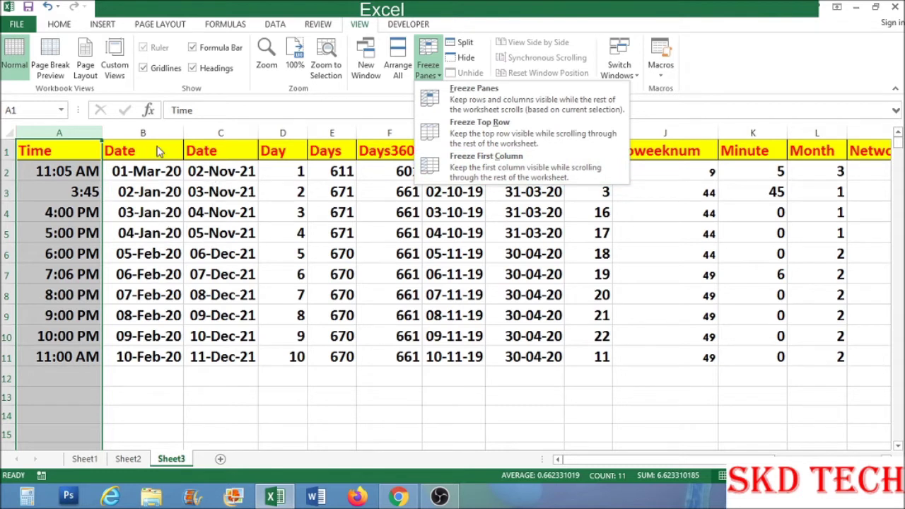
pyautogui.click(264, 177)
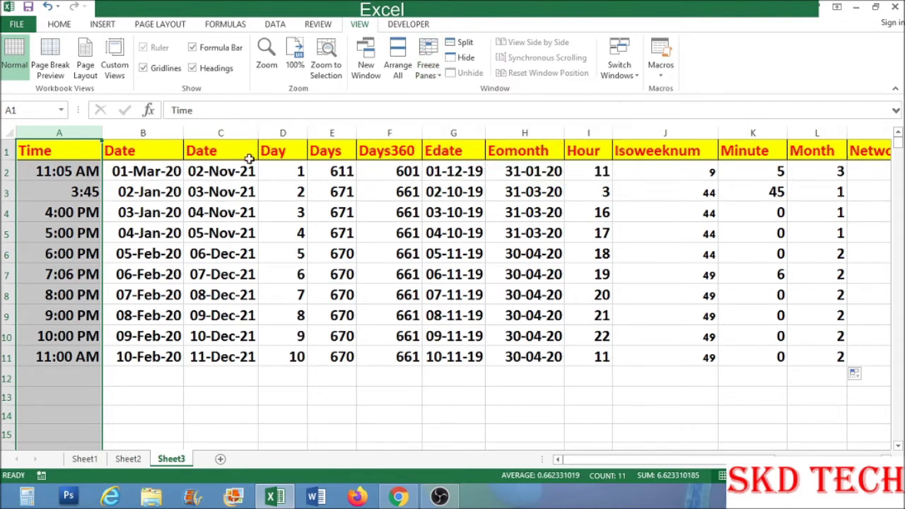
# Freeze columns A to C so the time and date columns stay in view beside the NetworkDays column
pyautogui.click(248, 168)
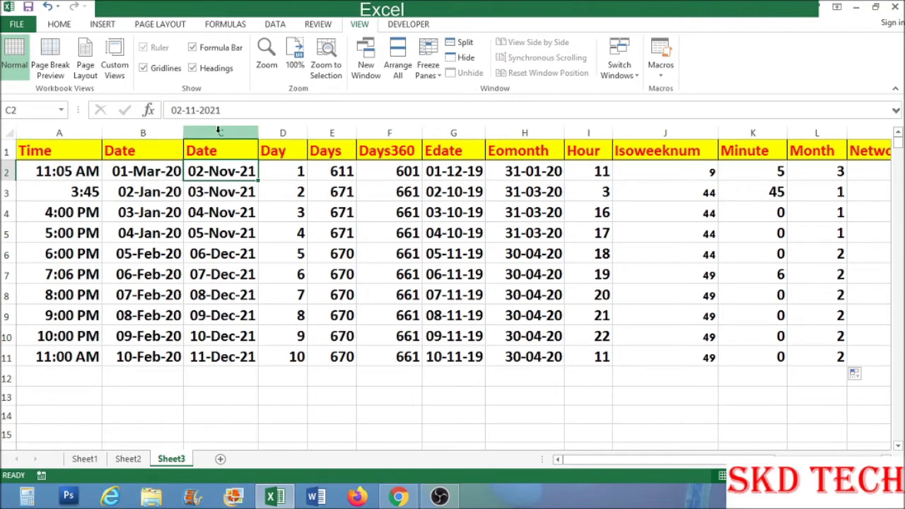
pyautogui.click(283, 132)
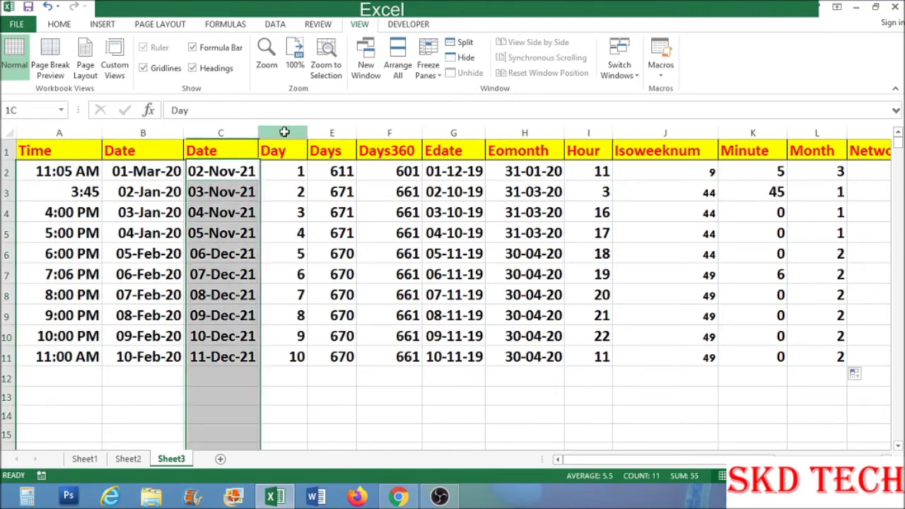
pyautogui.click(427, 68)
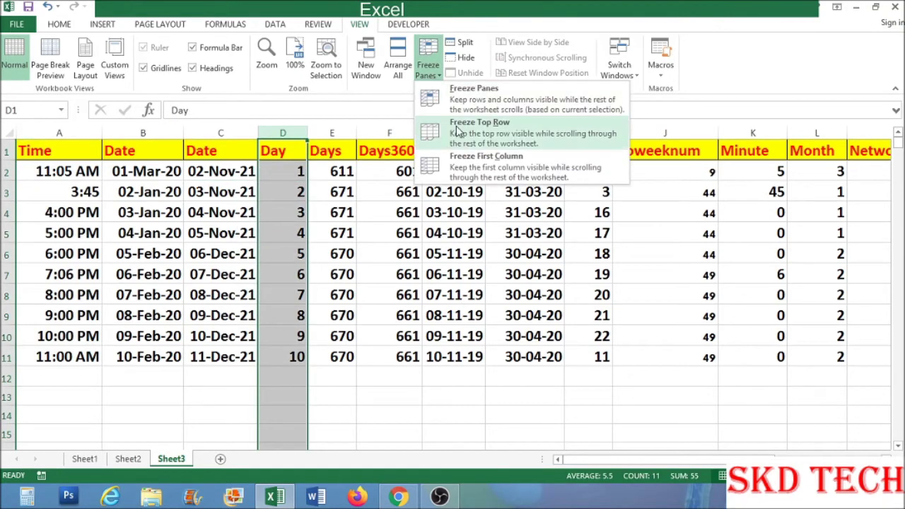
pyautogui.click(490, 100)
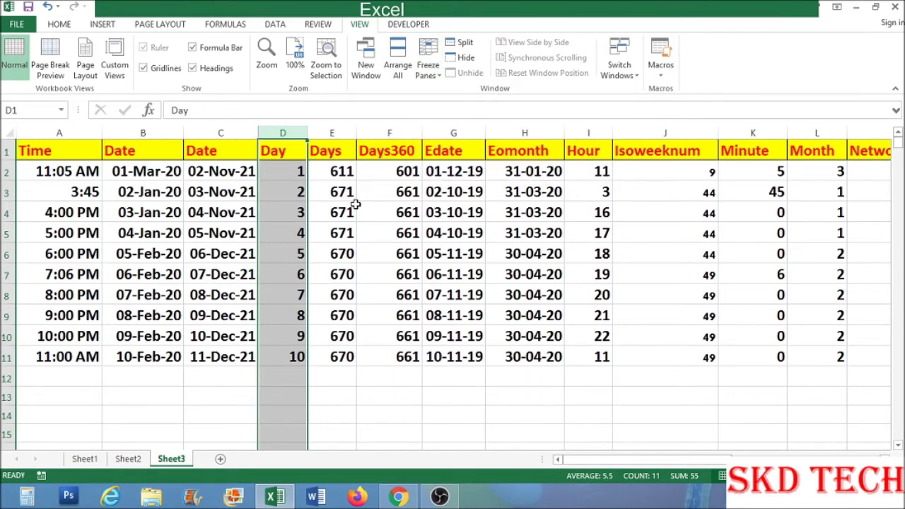
pyautogui.moveTo(657, 459); pyautogui.dragTo(677, 459)
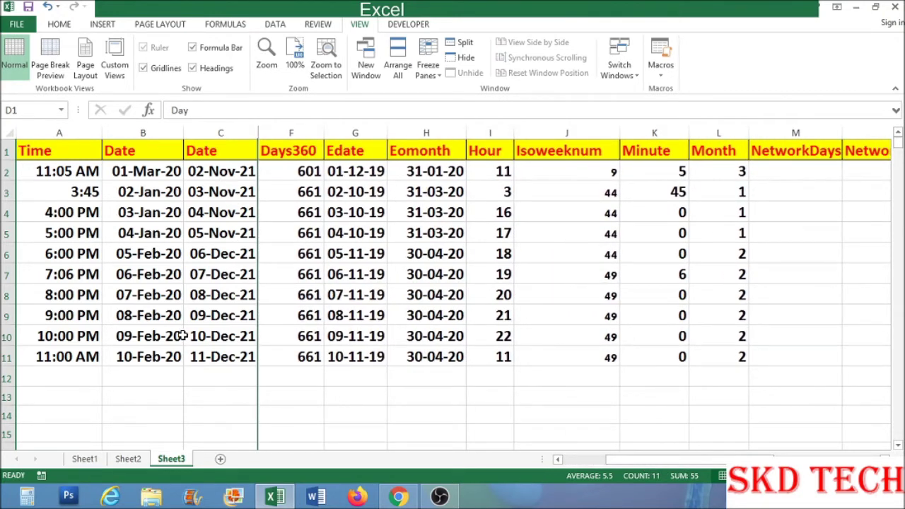
pyautogui.moveTo(673, 465)
pyautogui.mouseDown()
pyautogui.moveTo(640, 467)
pyautogui.moveTo(674, 466)
pyautogui.mouseUp()
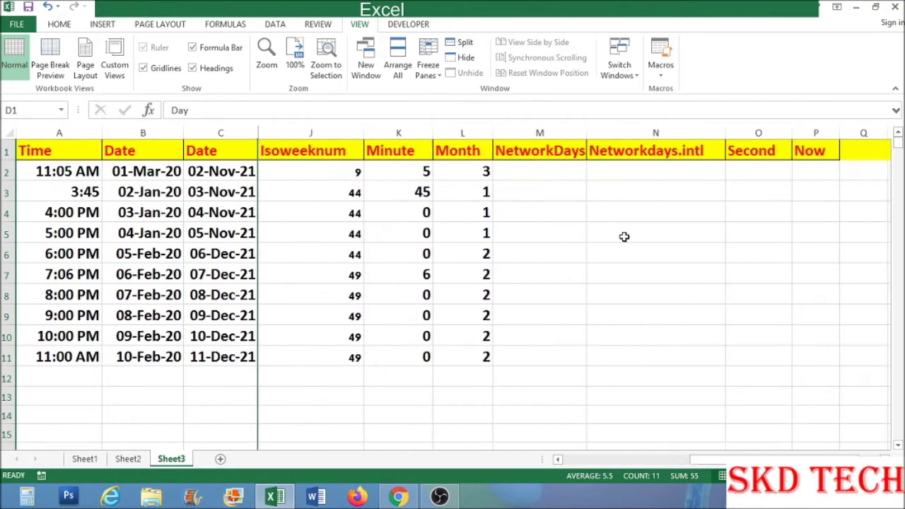
# Change the date in B2 to 01-10-2021
pyautogui.click(539, 170)
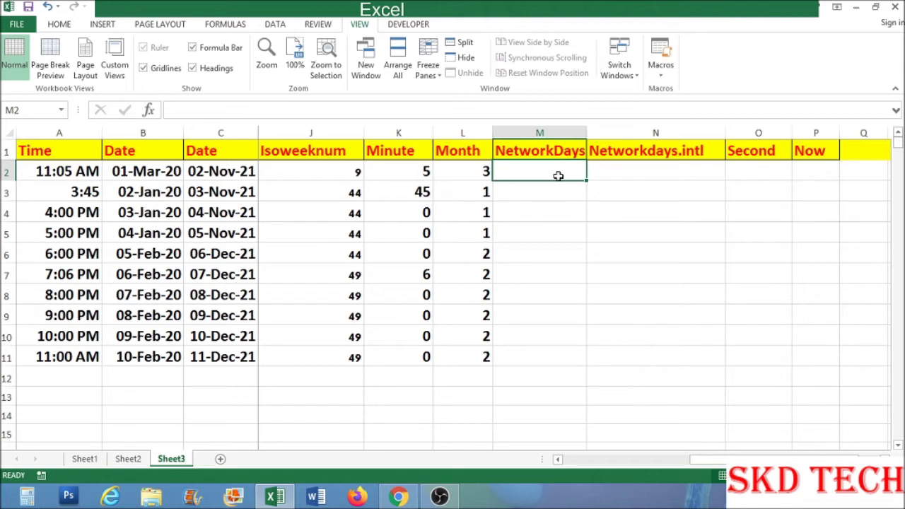
pyautogui.click(174, 174)
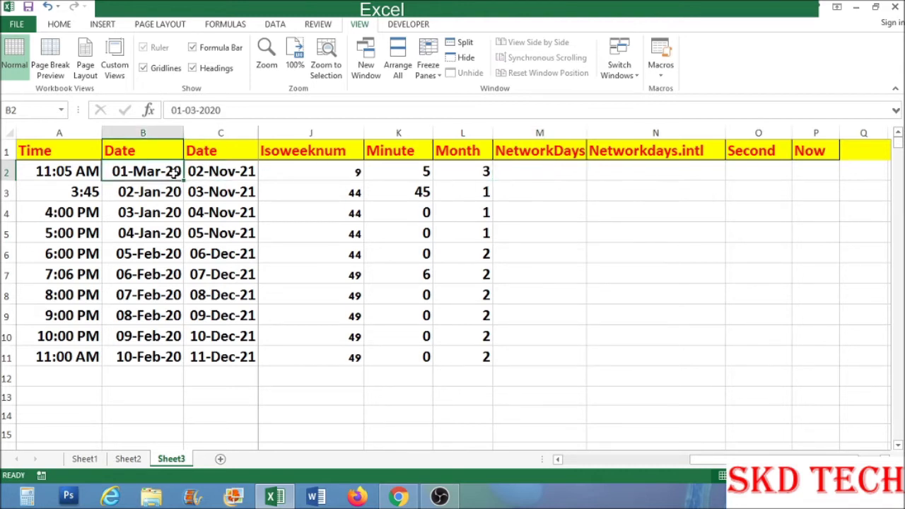
pyautogui.click(217, 111)
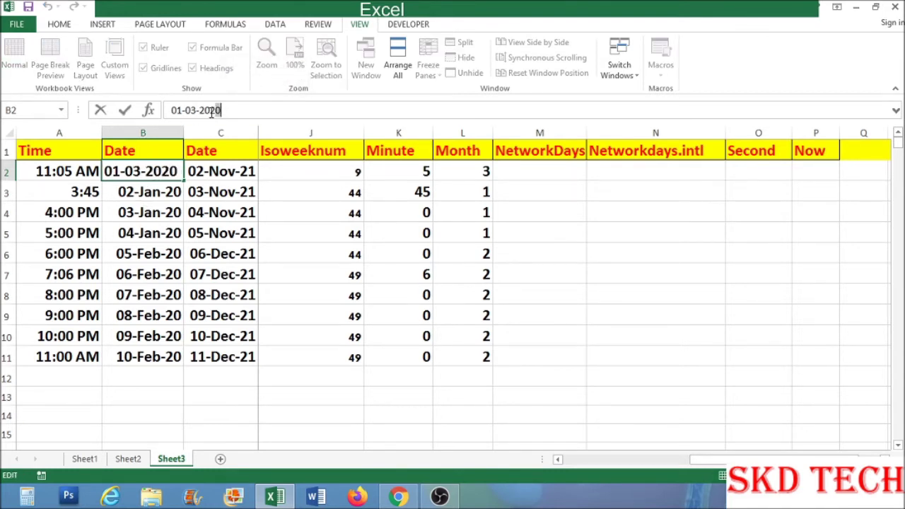
pyautogui.write('1')
pyautogui.moveTo(196, 110); pyautogui.dragTo(185, 111)
pyautogui.write('10')
pyautogui.press('Return')
# Change the day of the second date in C2, making it 01-11-2021
pyautogui.click(220, 166)
pyautogui.click(182, 109)
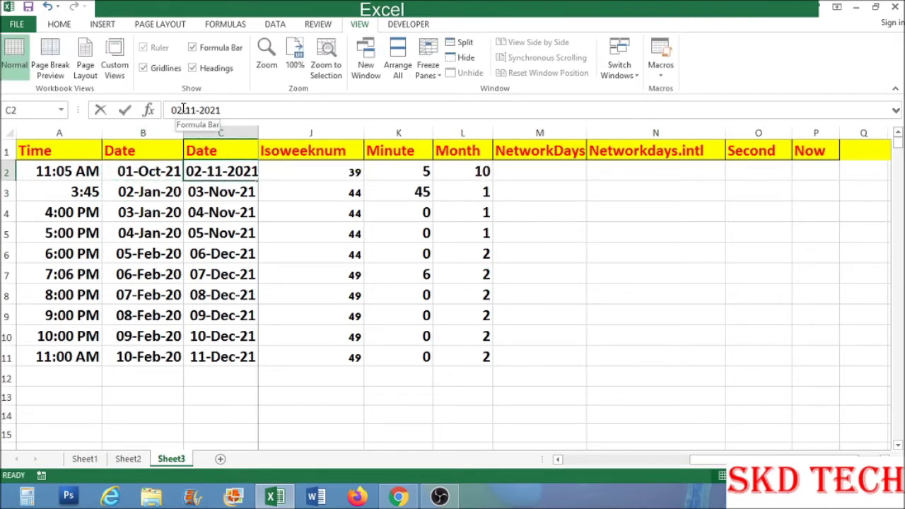
pyautogui.moveTo(179, 110); pyautogui.dragTo(183, 109)
pyautogui.write('1')
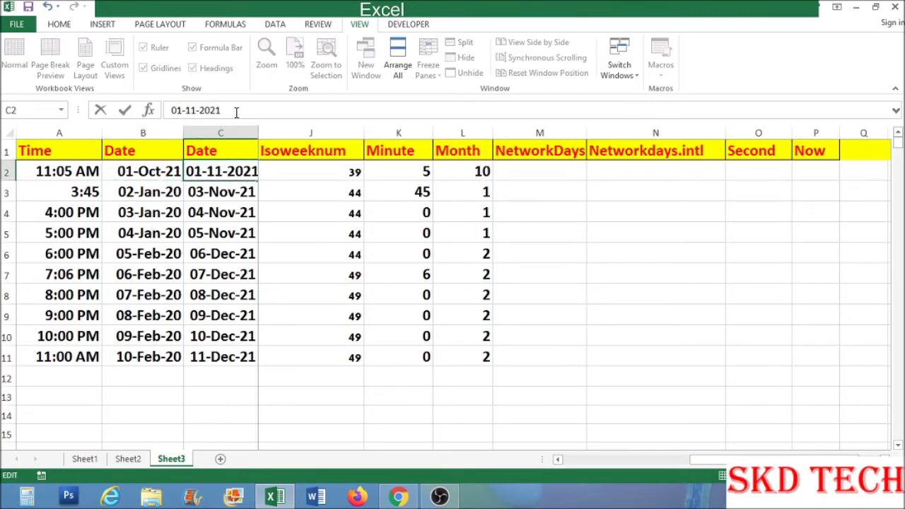
pyautogui.press('Return')
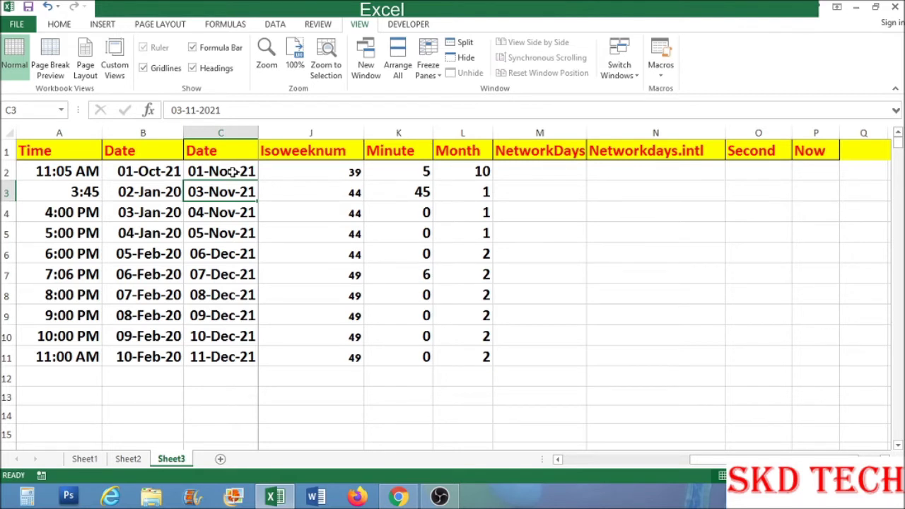
# Enter =NETWORKDAYS(B2,C2) in M2 to count the working days between the two dates
pyautogui.click(563, 169)
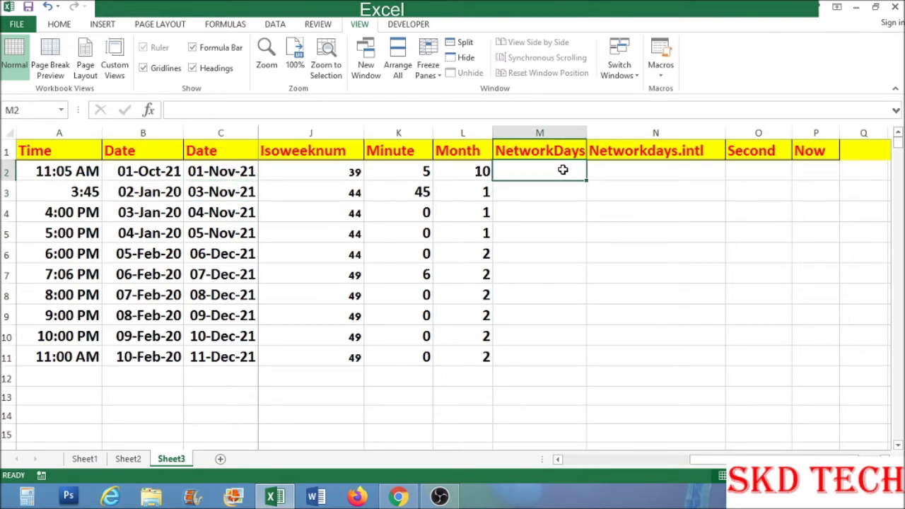
pyautogui.write('=netw')
pyautogui.press('Tab')
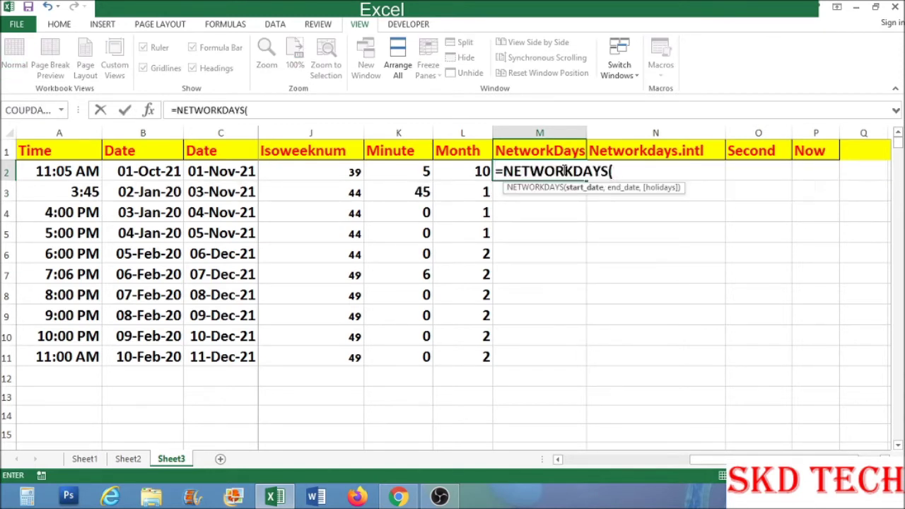
pyautogui.click(150, 170)
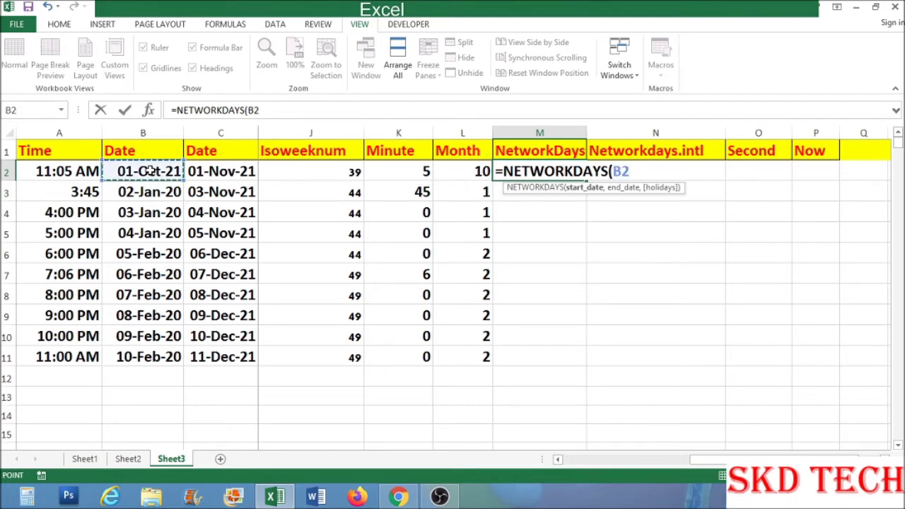
pyautogui.write(',')
pyautogui.click(205, 171)
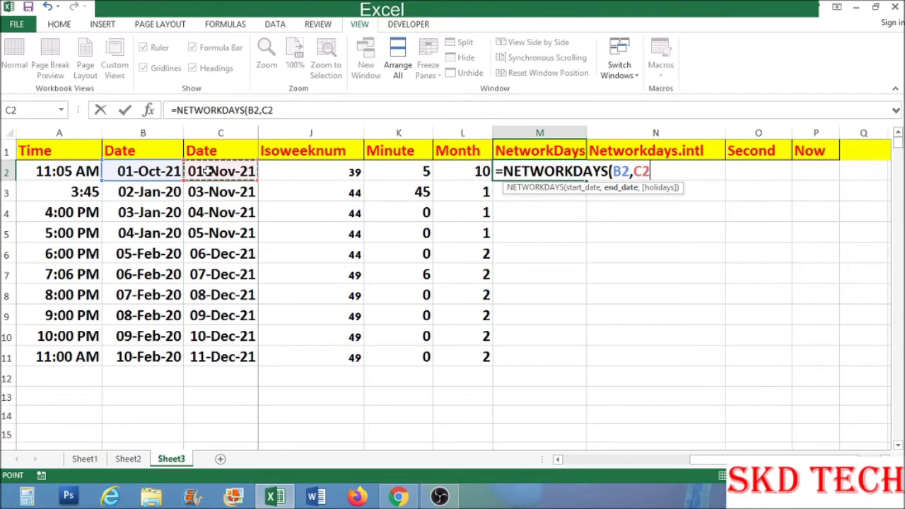
pyautogui.write(')')
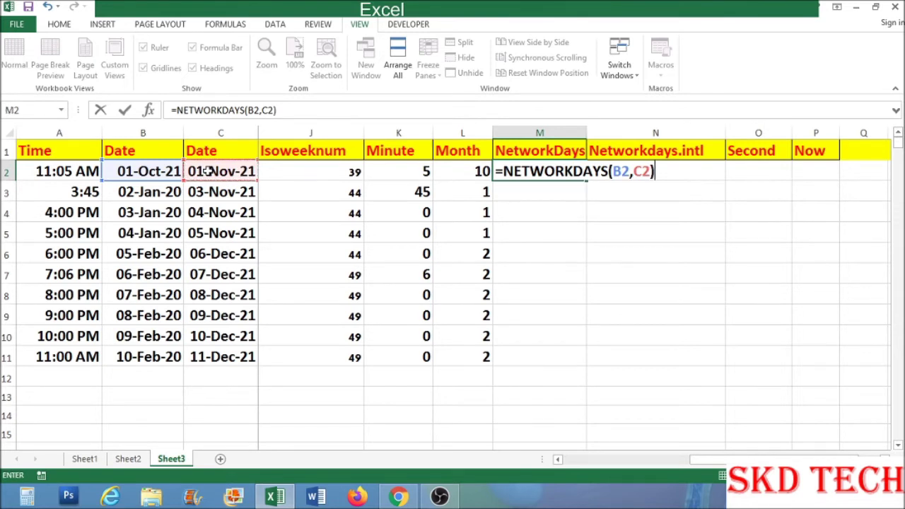
pyautogui.press('Return')
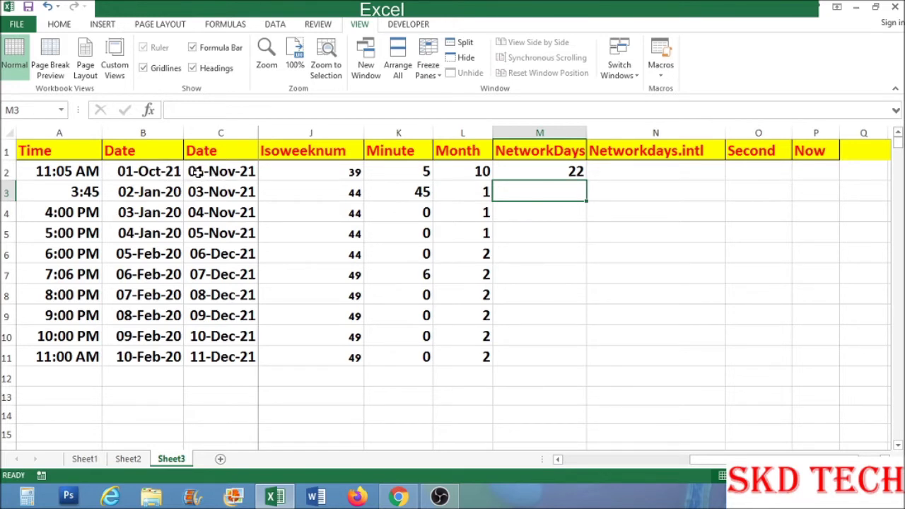
# Examine the arguments of the NETWORKDAYS formula in M2, including the optional holidays argument
pyautogui.click(576, 172)
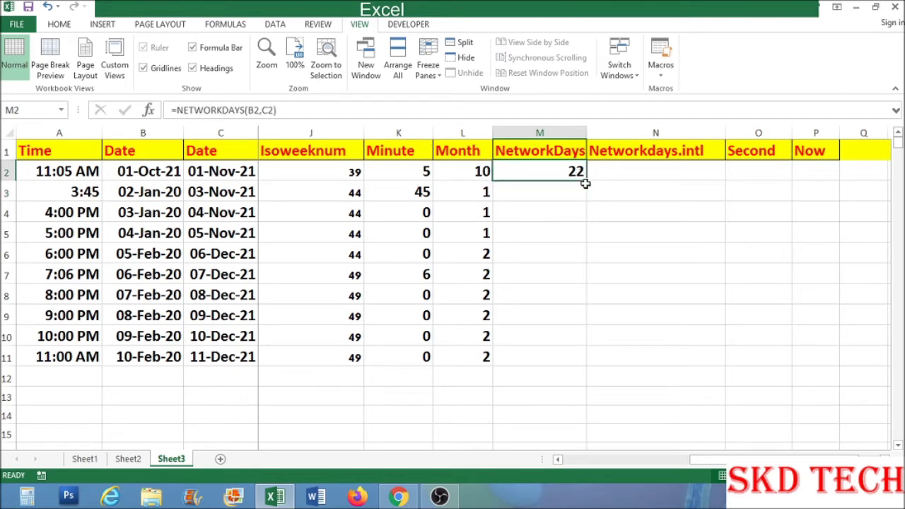
pyautogui.click(274, 110)
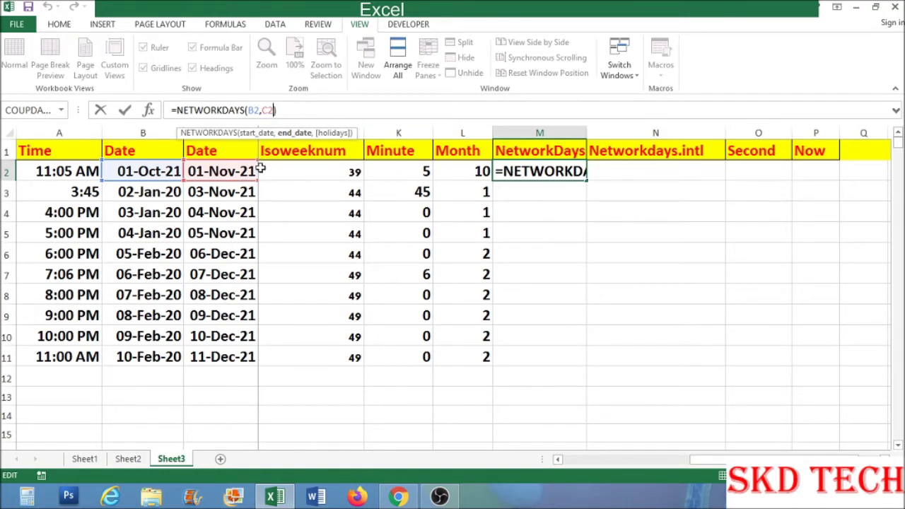
pyautogui.write(')')
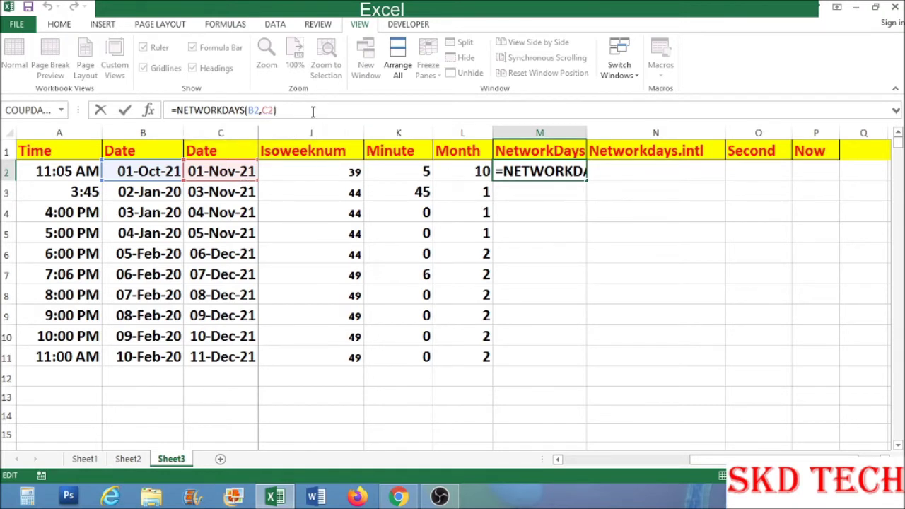
pyautogui.press('Return')
# Copy the B2 date to B13, change it to 07-10-2021 and extend it to 08-10-2021 in B14 as a holiday list
pyautogui.click(157, 175)
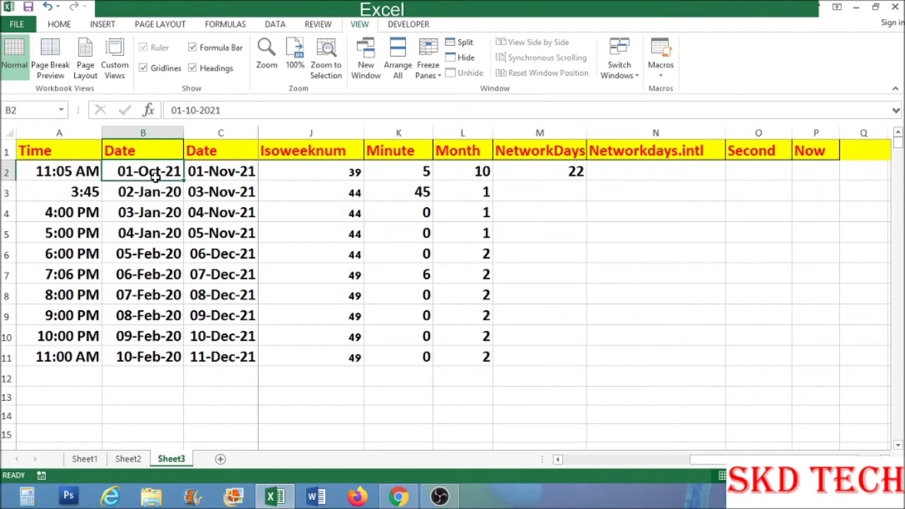
pyautogui.hotkey('ctrl', 'c')
pyautogui.click(148, 398)
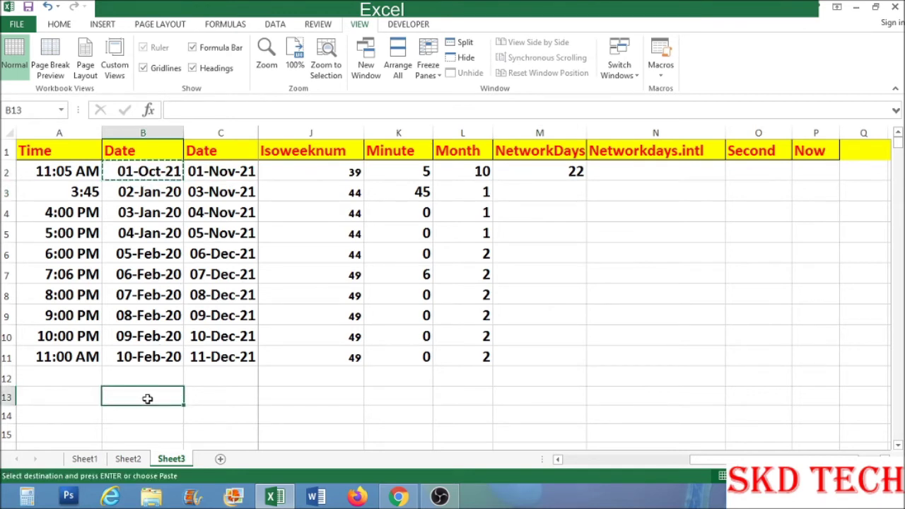
pyautogui.hotkey('ctrl', 'v')
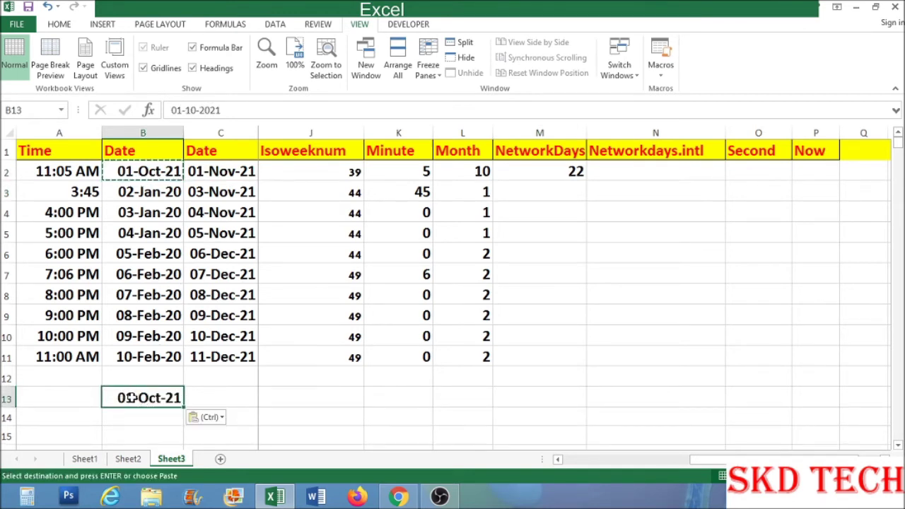
pyautogui.click(178, 110)
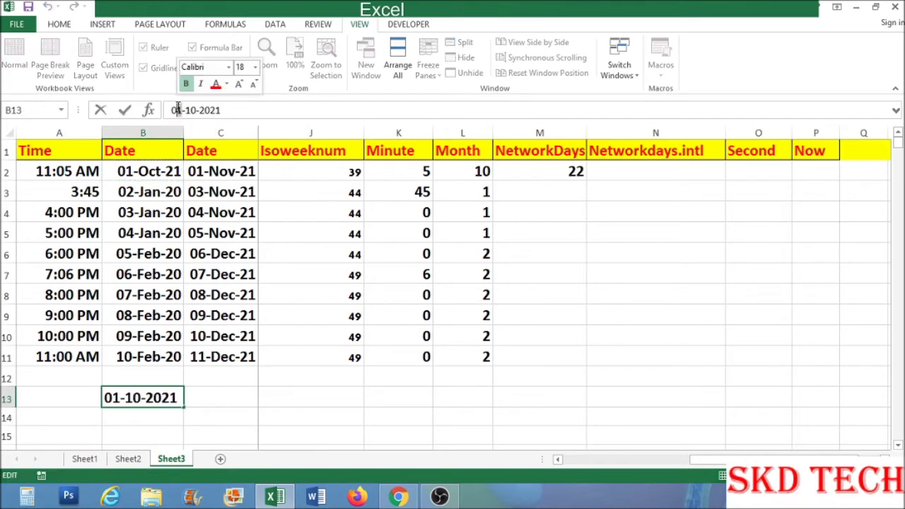
pyautogui.press('Delete')
pyautogui.write('7')
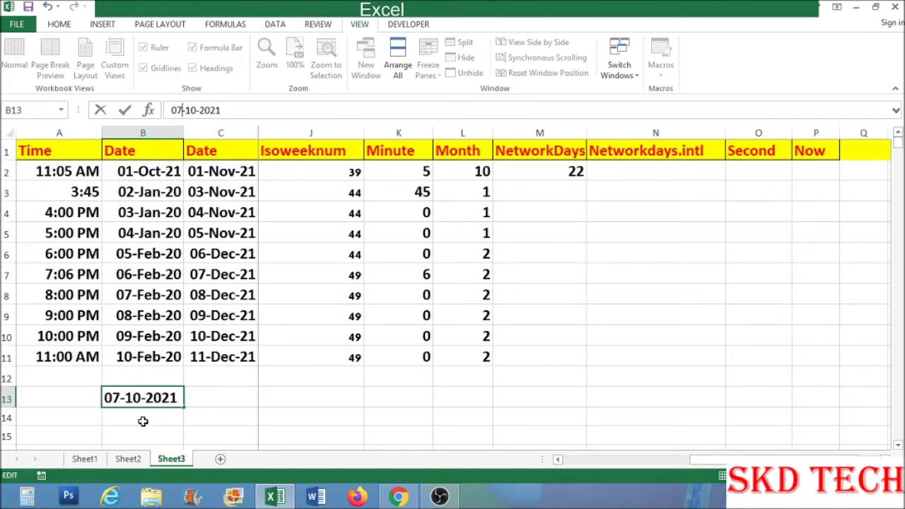
pyautogui.press('Return')
pyautogui.click(141, 399)
pyautogui.moveTo(177, 423); pyautogui.dragTo(177, 424)
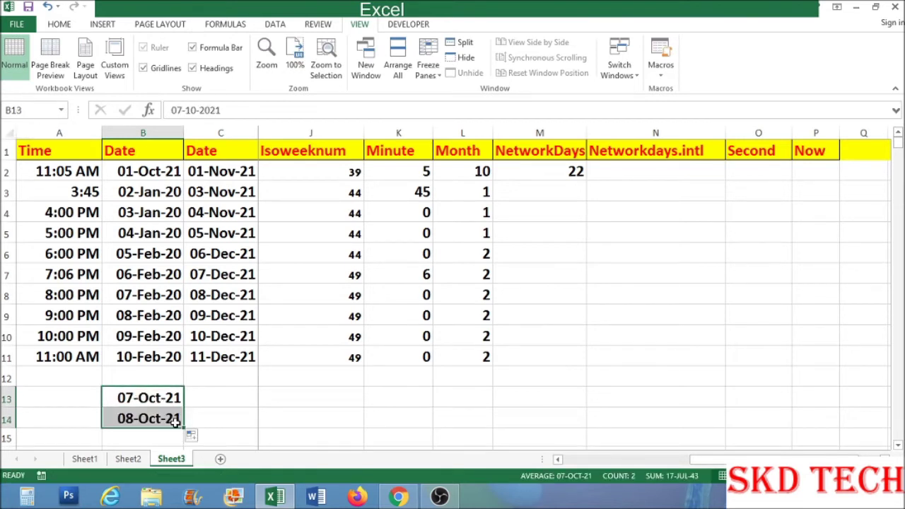
# Rewrite the M2 formula as =NETWORKDAYS(B2,C2,B13:B14) to exclude the listed holidays
pyautogui.click(544, 170)
pyautogui.click(273, 111)
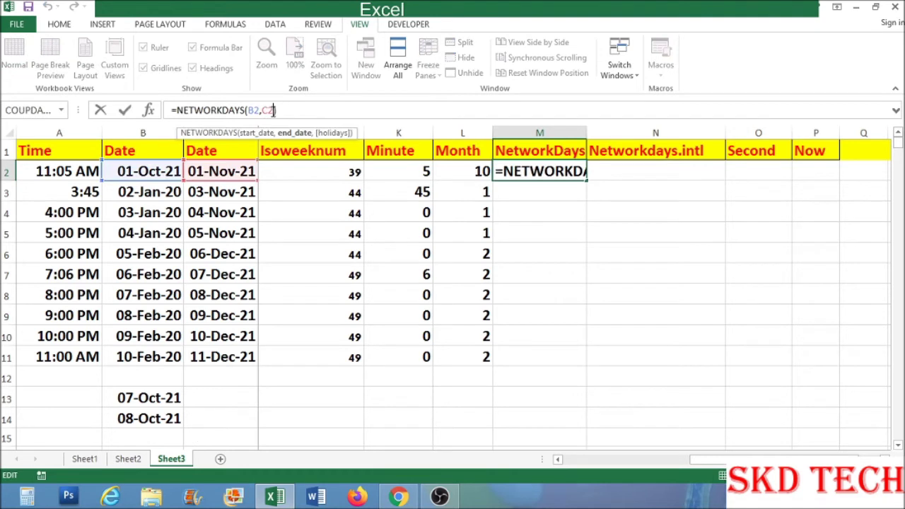
pyautogui.moveTo(248, 109); pyautogui.dragTo(277, 110)
pyautogui.press('BackSpace')
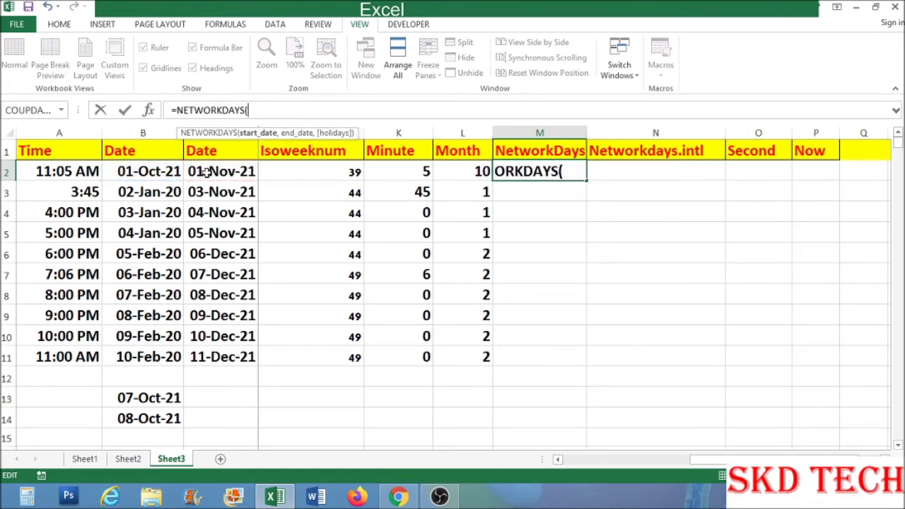
pyautogui.click(160, 172)
pyautogui.write(',')
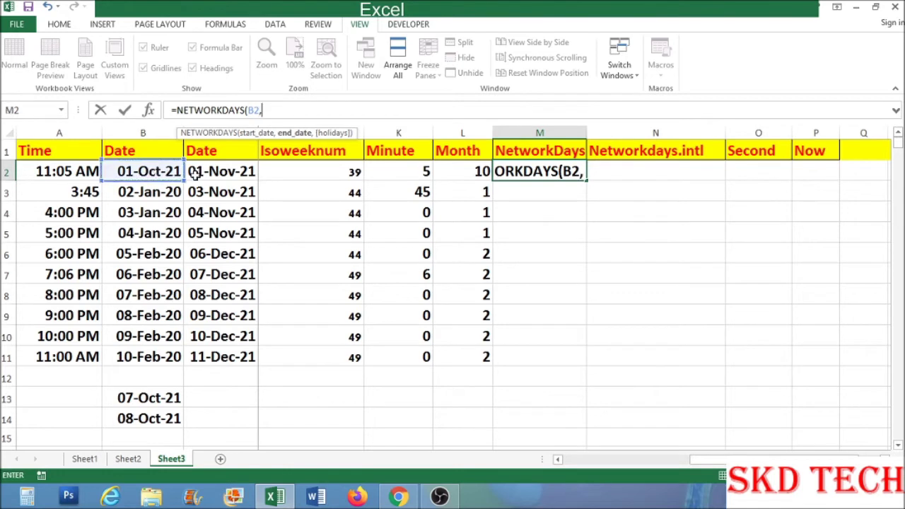
pyautogui.click(196, 171)
pyautogui.write(',')
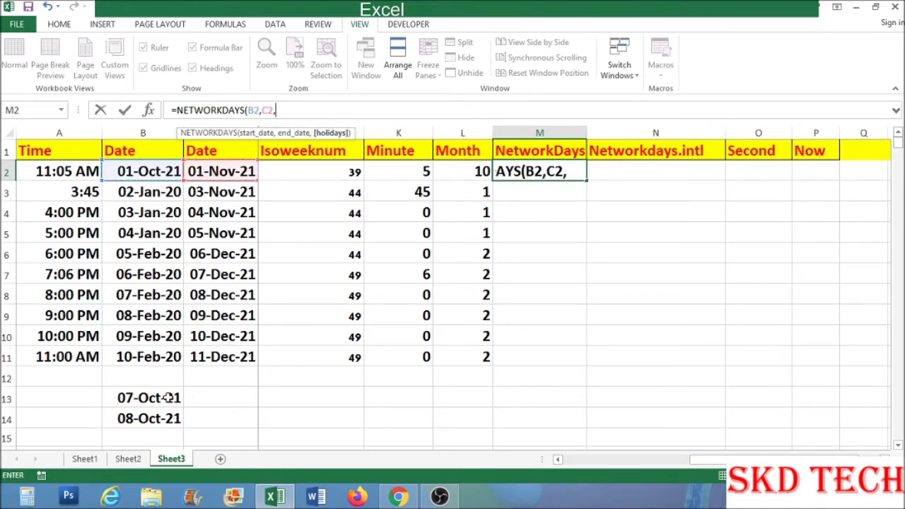
pyautogui.moveTo(170, 398); pyautogui.dragTo(164, 418)
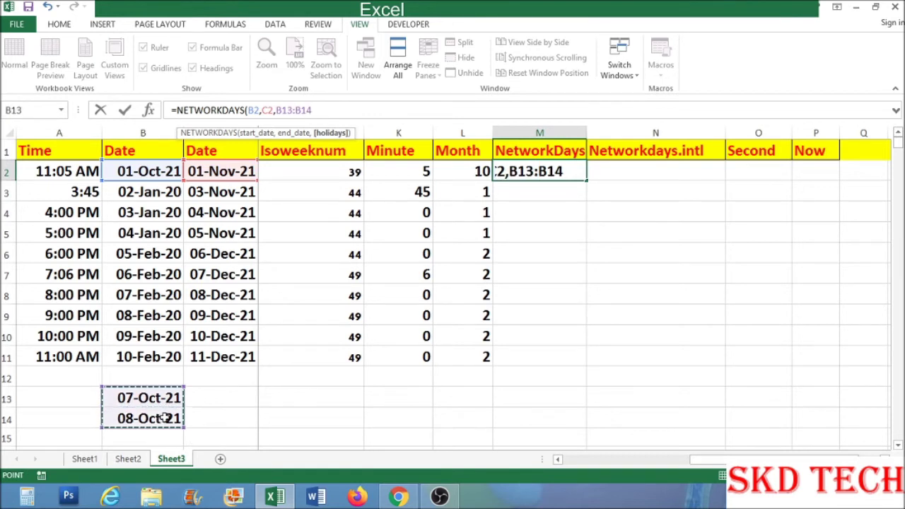
pyautogui.write(')')
pyautogui.press('Return')
pyautogui.click(578, 171)
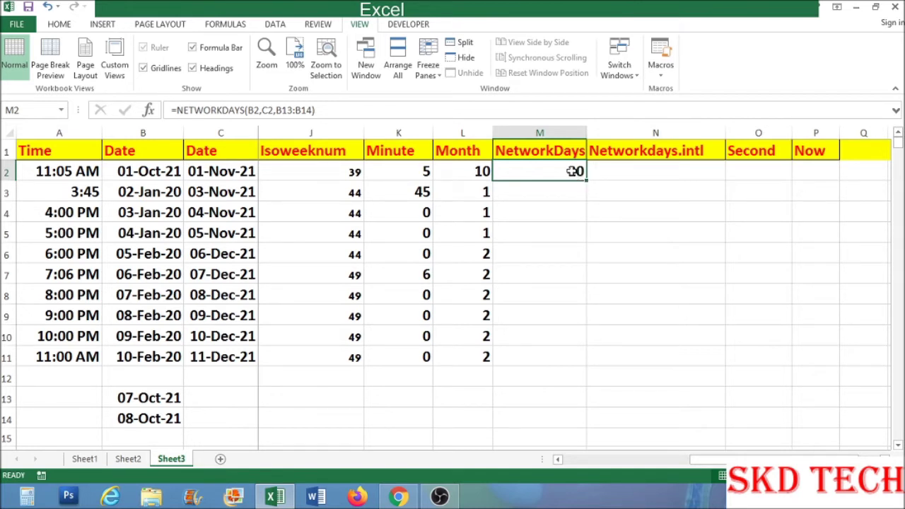
pyautogui.click(571, 219)
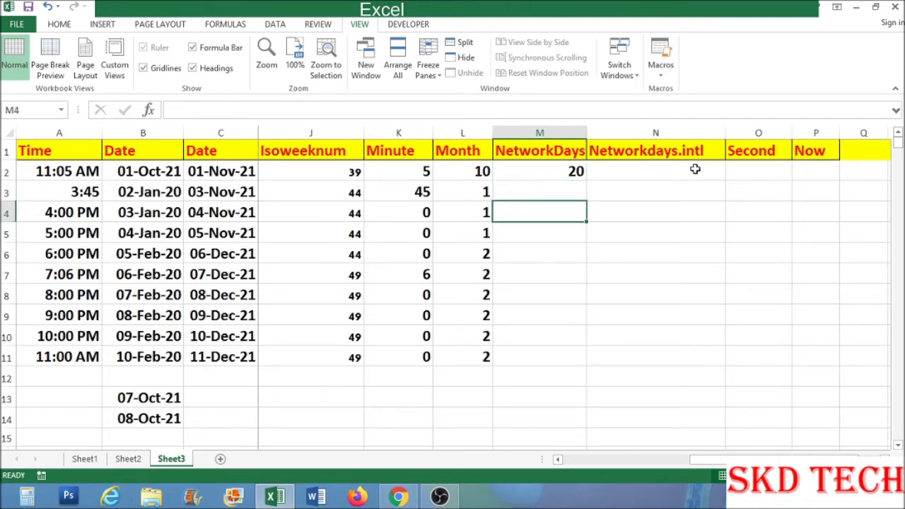
pyautogui.click(594, 338)
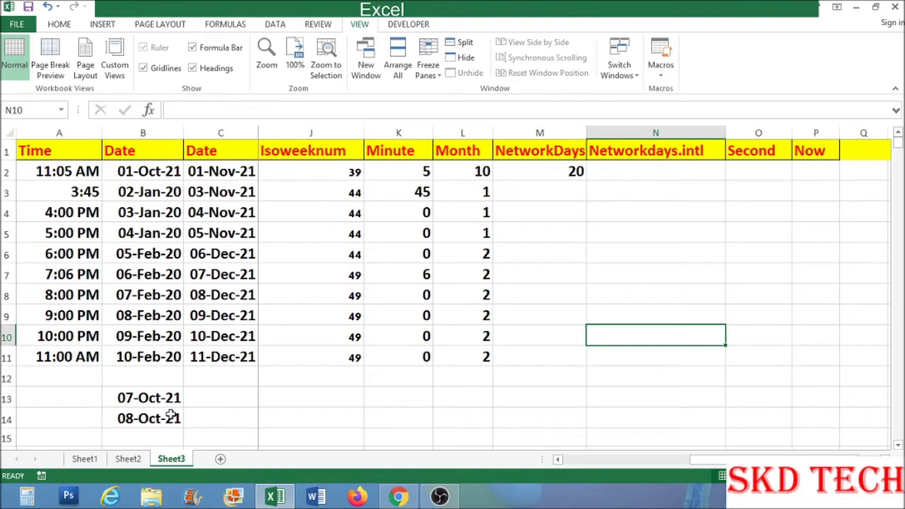
# Start a weekend code list in N13:O14, with 1 for "sat sun" and 2 for "sun mon"
pyautogui.click(629, 172)
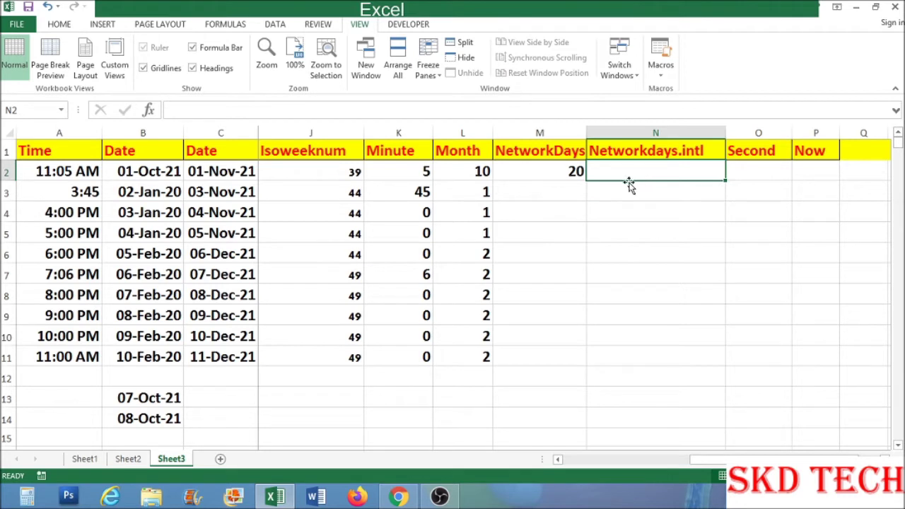
pyautogui.click(594, 394)
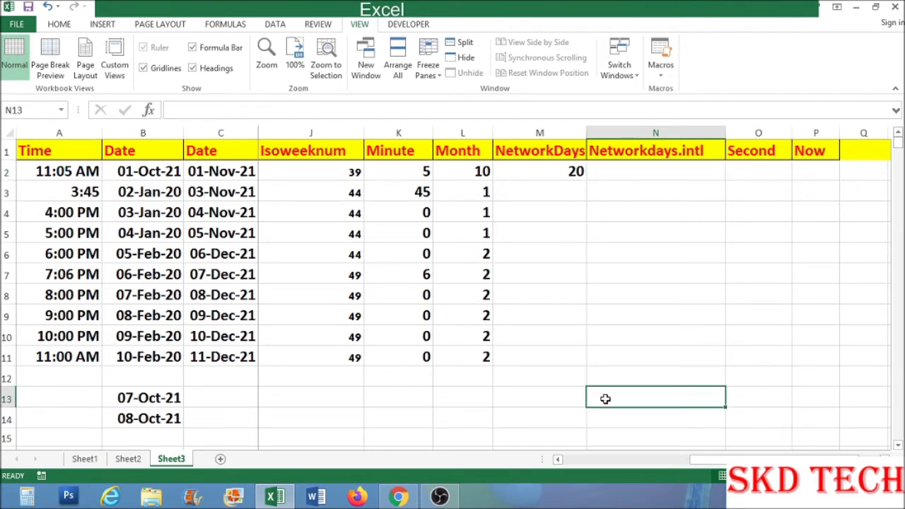
pyautogui.write('1')
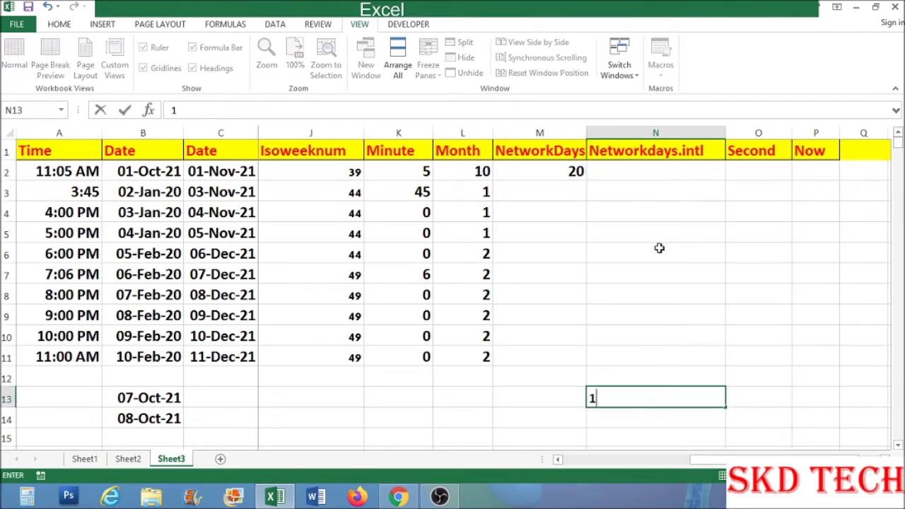
pyautogui.click(755, 406)
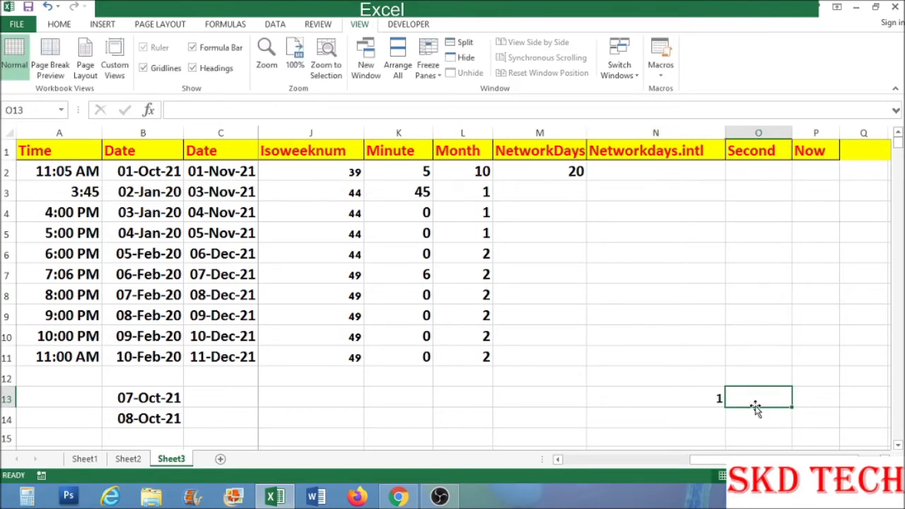
pyautogui.write('s')
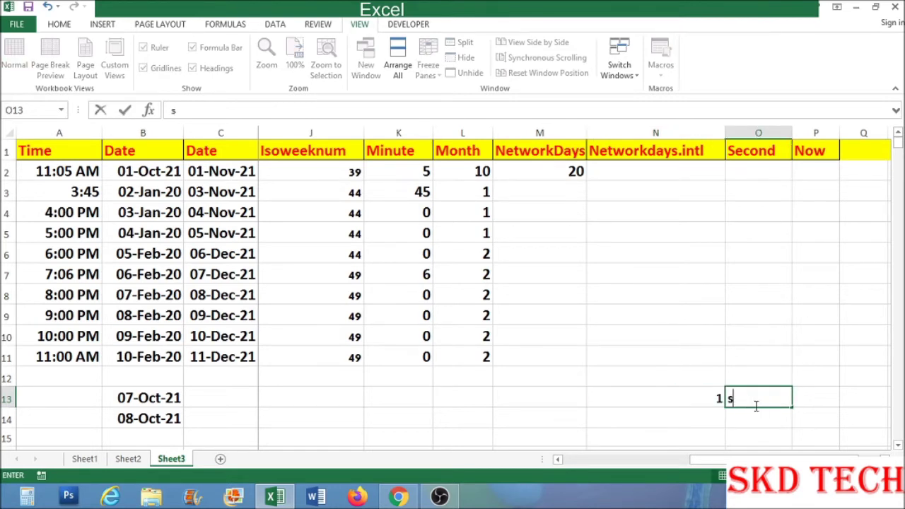
pyautogui.write('at sun')
pyautogui.click(717, 420)
pyautogui.write('2')
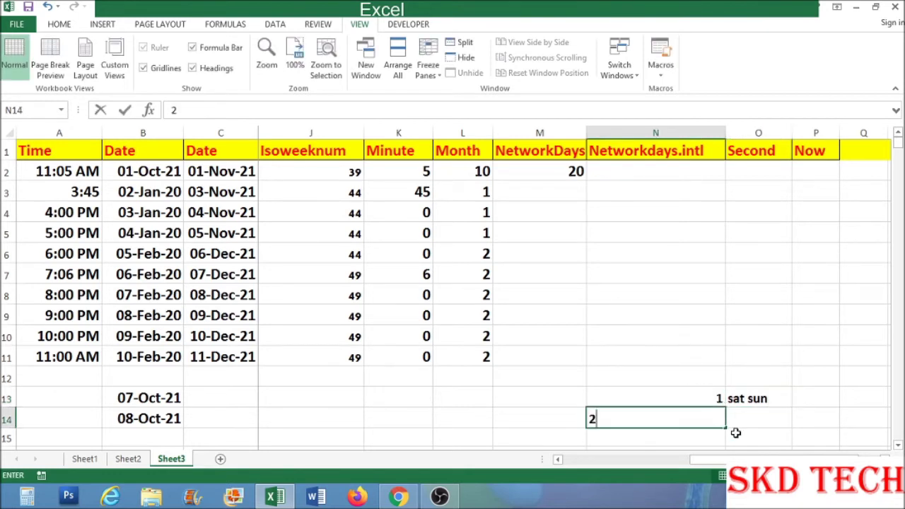
pyautogui.click(770, 422)
pyautogui.write('sun')
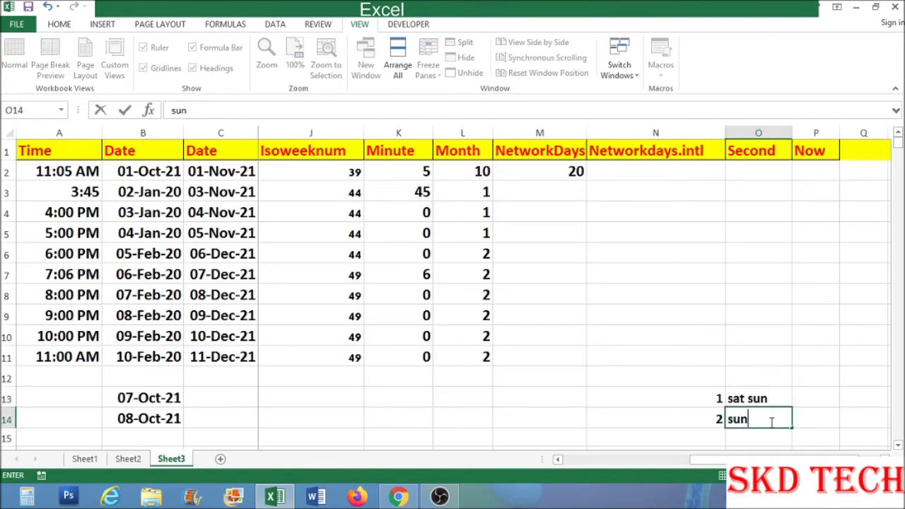
pyautogui.write(' mon')
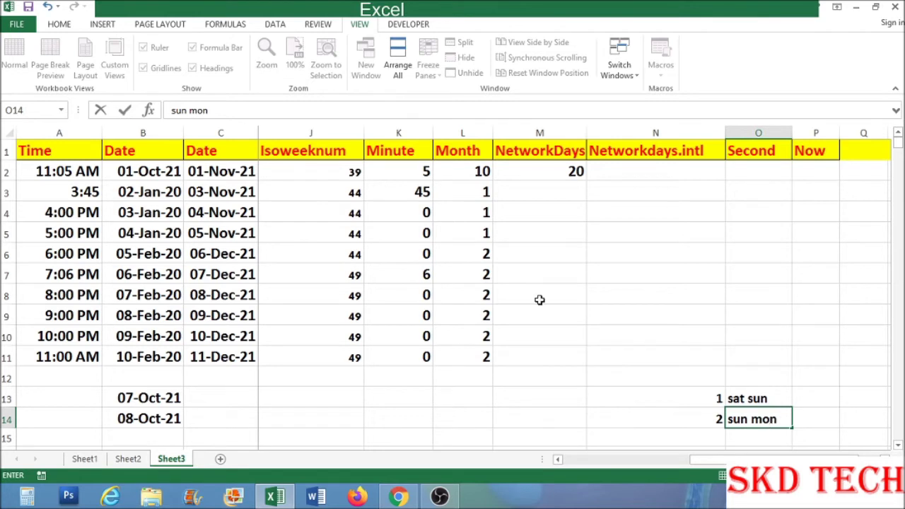
# Add weekend codes 3 for "mon tue" and 4 for "tue wed" in N15:O16
pyautogui.click(718, 434)
pyautogui.write('3')
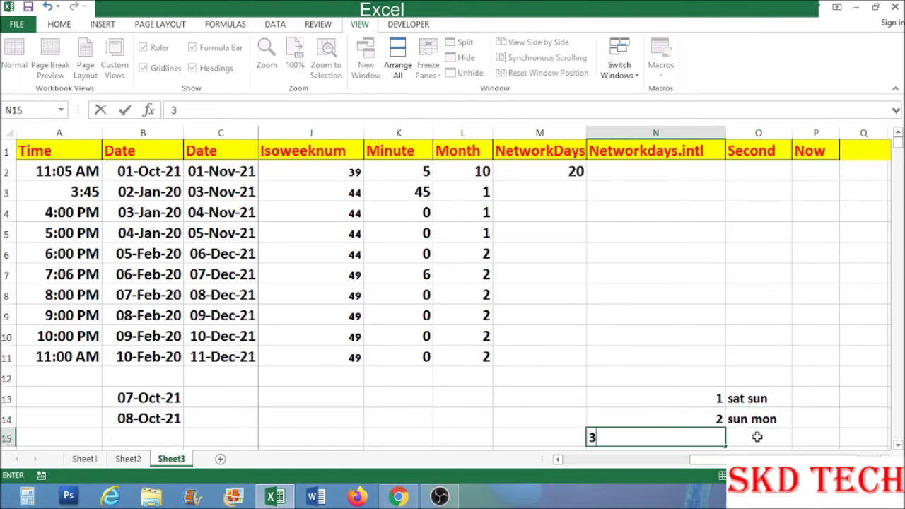
pyautogui.click(757, 437)
pyautogui.write('mon tue')
pyautogui.scroll(-2, 749, 431)
pyautogui.click(708, 332)
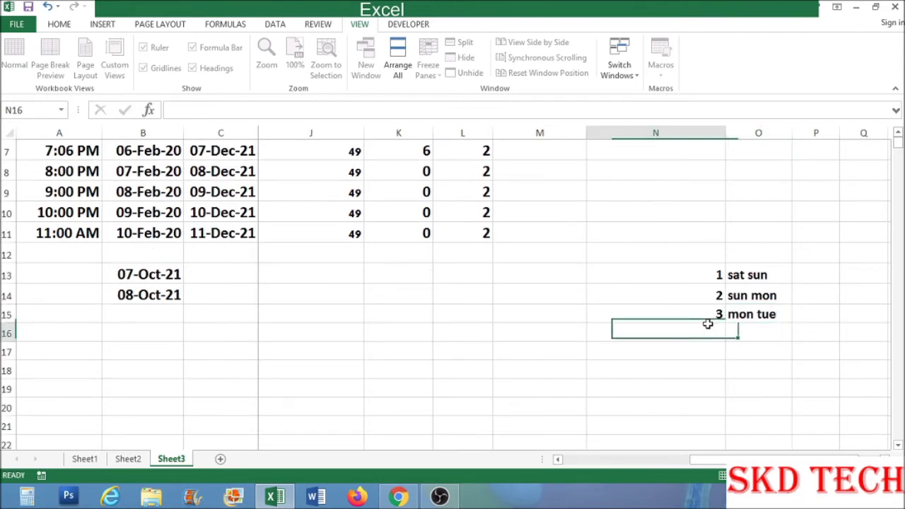
pyautogui.write('4')
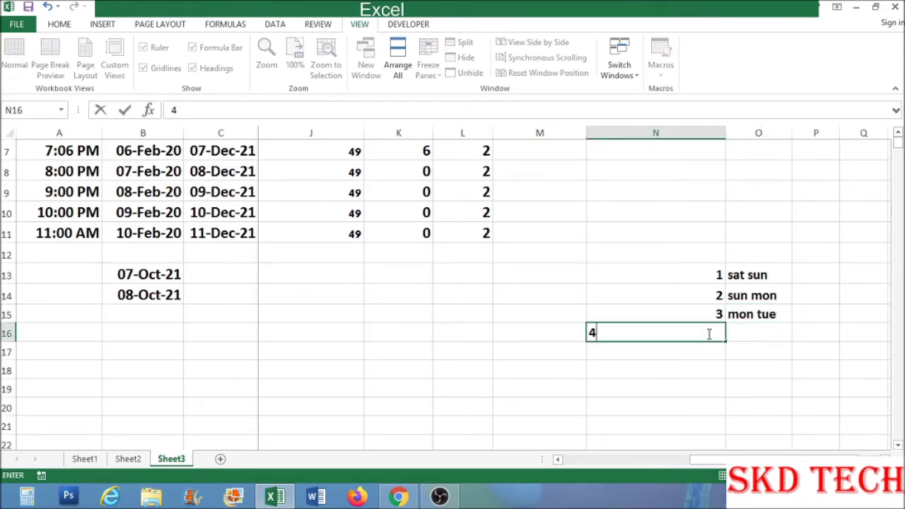
pyautogui.click(760, 328)
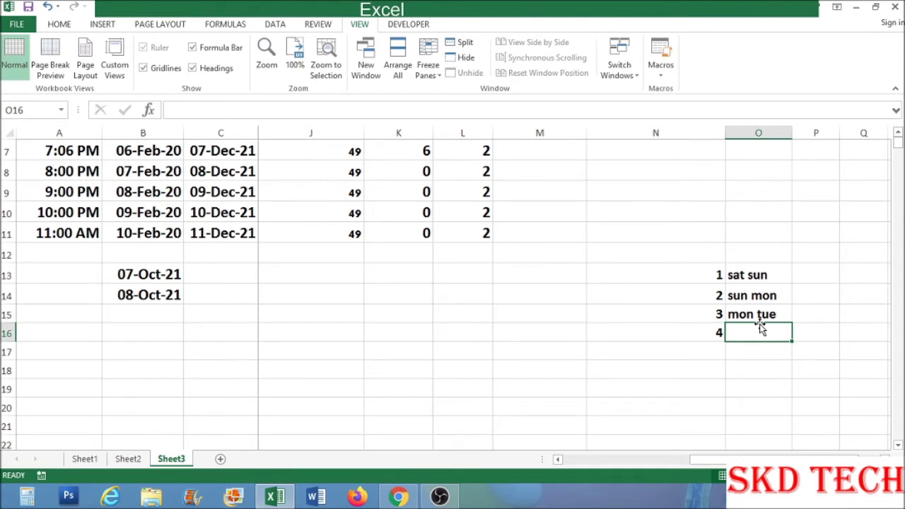
pyautogui.write('tue wed')
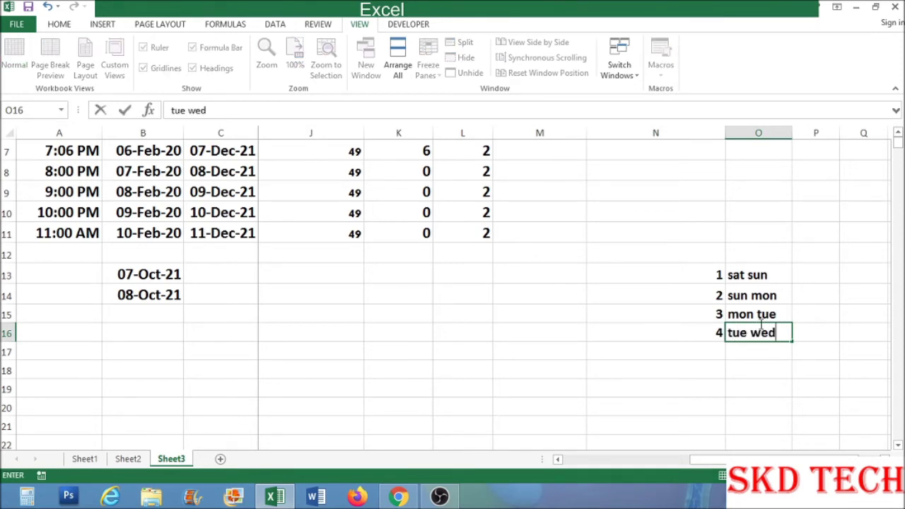
# Add weekend code 5 in N17 with the description "wed thur" in O17
pyautogui.click(718, 347)
pyautogui.write('5')
pyautogui.click(749, 364)
pyautogui.click(747, 350)
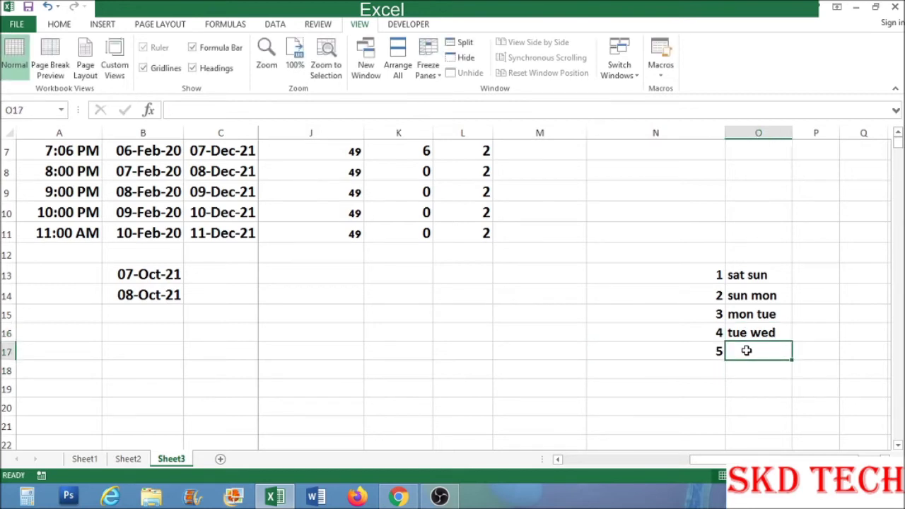
pyautogui.write('2ed')
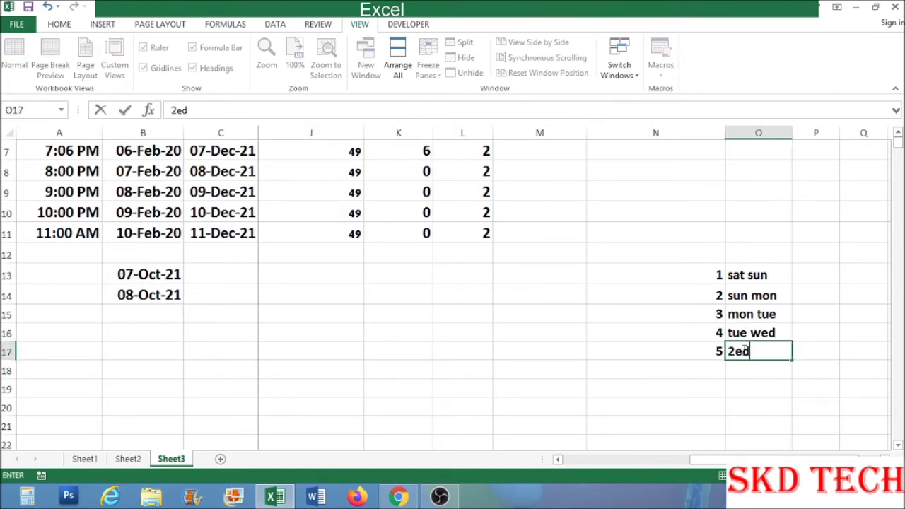
pyautogui.moveTo(735, 353); pyautogui.dragTo(727, 353)
pyautogui.write('w')
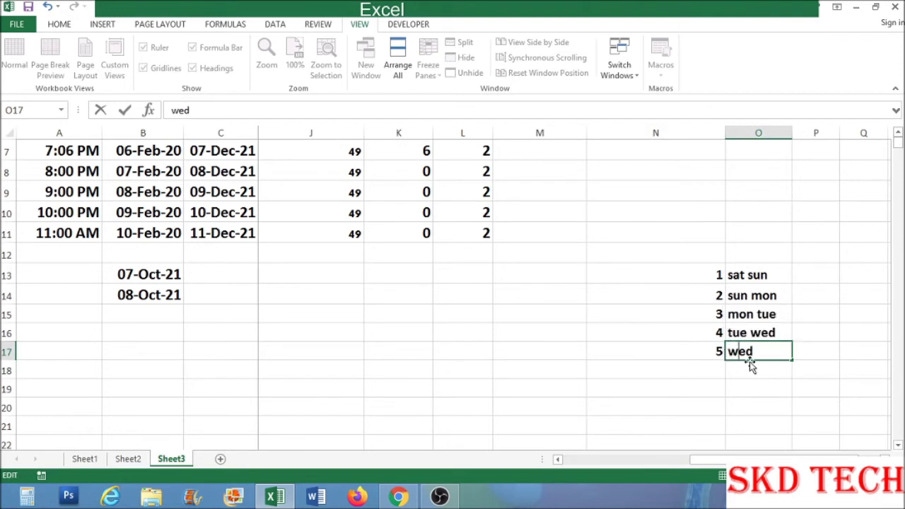
pyautogui.write('h')
pyautogui.press('BackSpace')
pyautogui.write('thu')
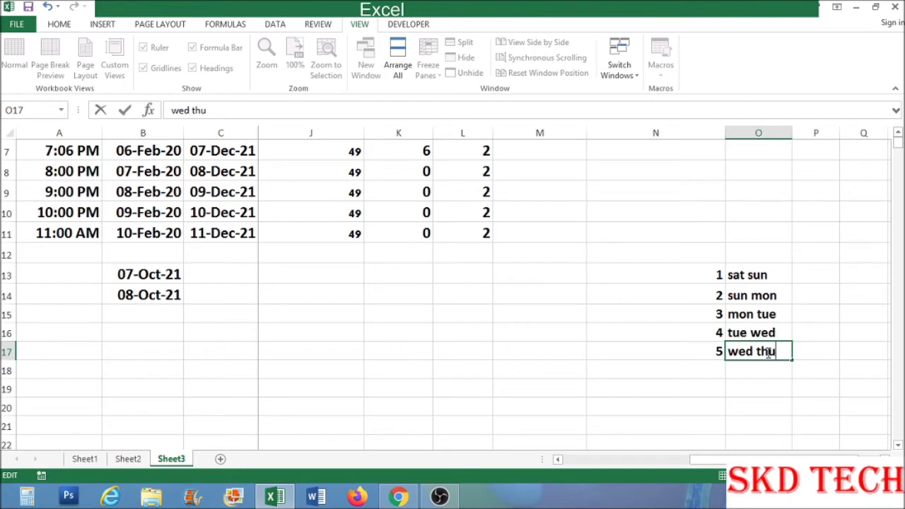
pyautogui.write('r')
# Add weekend codes 6 for "thur fri" and 7 for "fri sat" in N18:O19
pyautogui.click(704, 368)
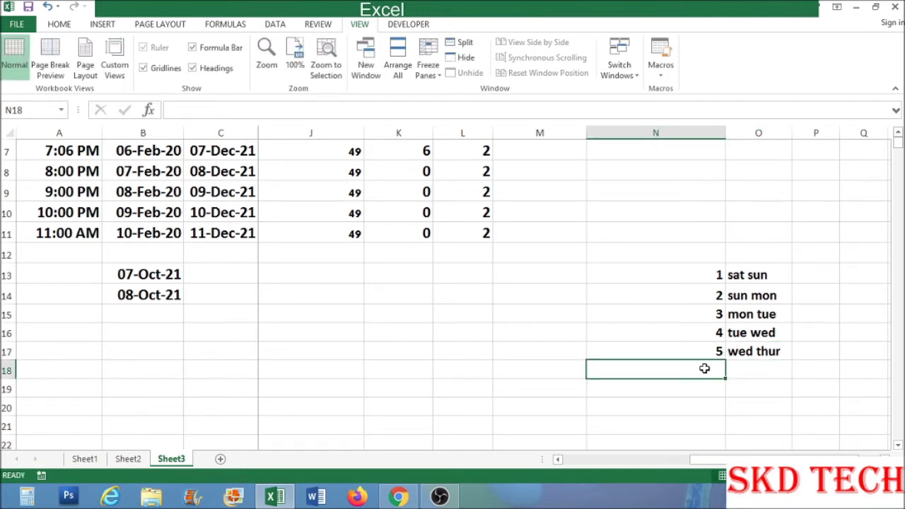
pyautogui.write('6')
pyautogui.click(750, 368)
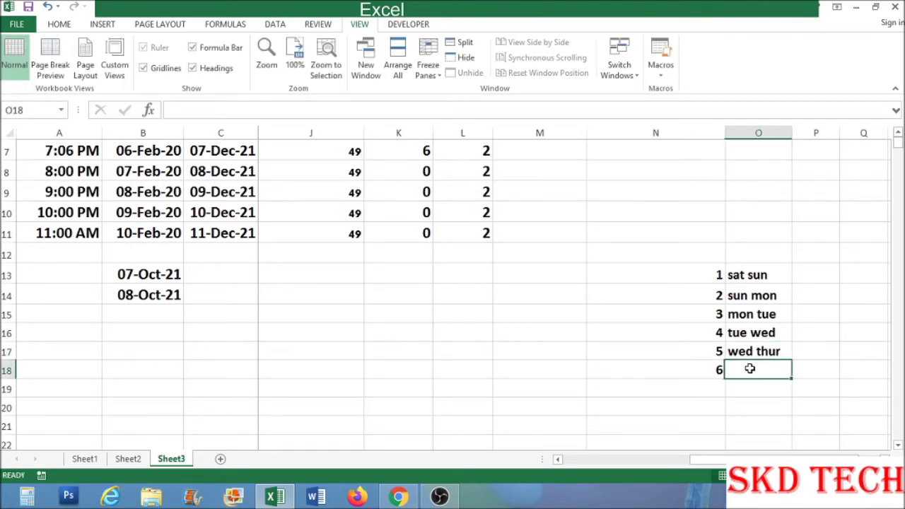
pyautogui.write('thur fri')
pyautogui.click(706, 384)
pyautogui.write('7')
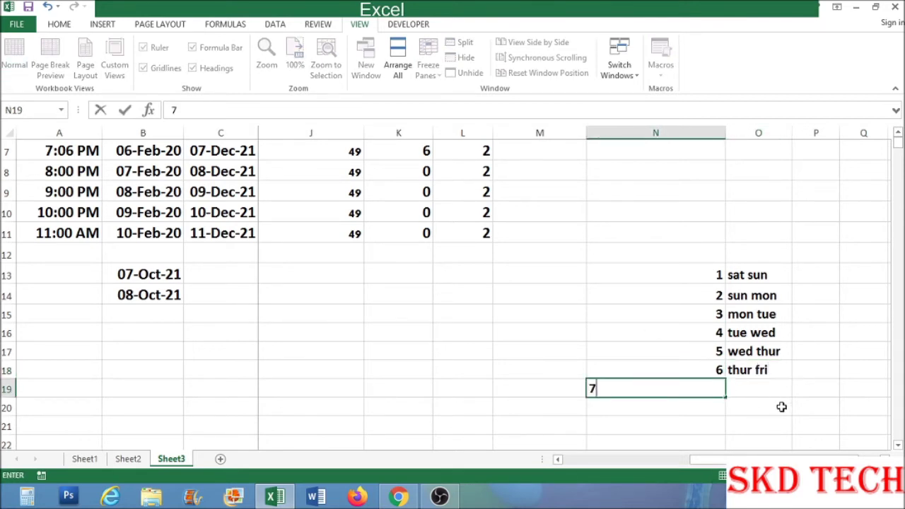
pyautogui.click(758, 388)
pyautogui.write('fri sat')
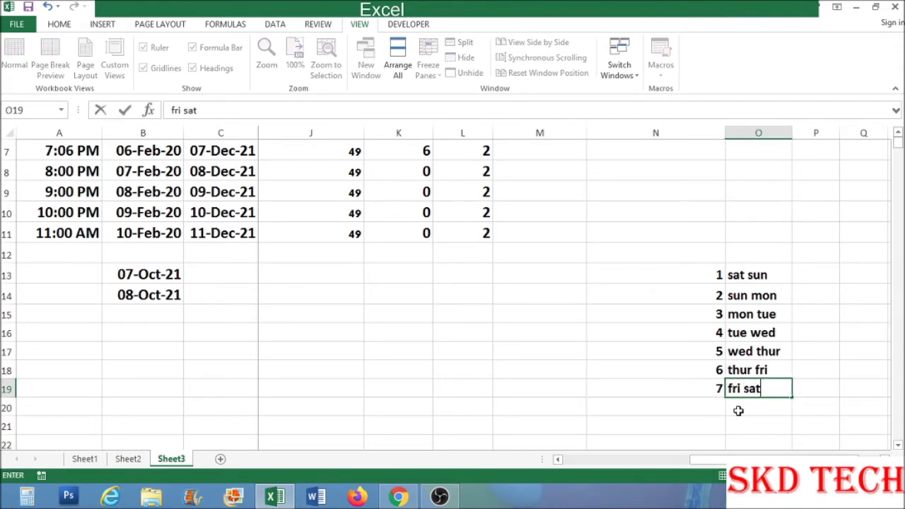
# Add the single-day weekend codes 11 for "sun only" and 12 for "mon only" in N20:O21
pyautogui.click(686, 408)
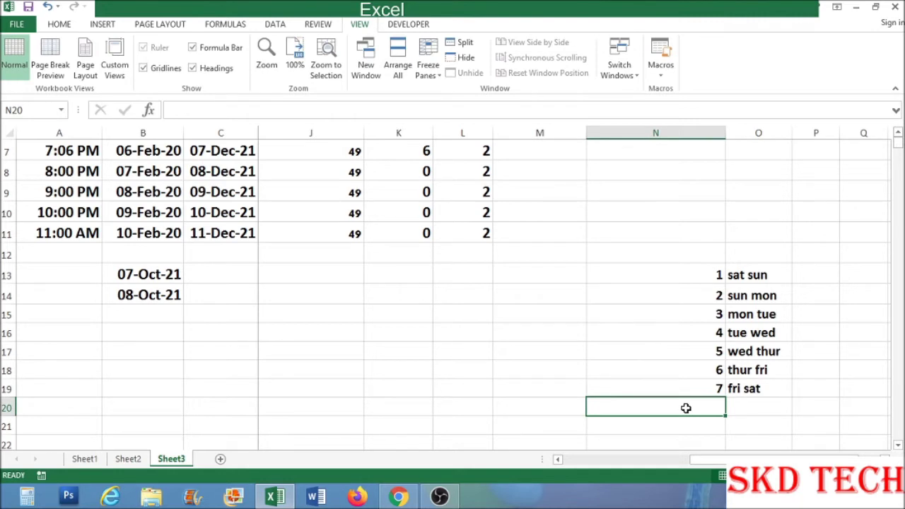
pyautogui.write('11')
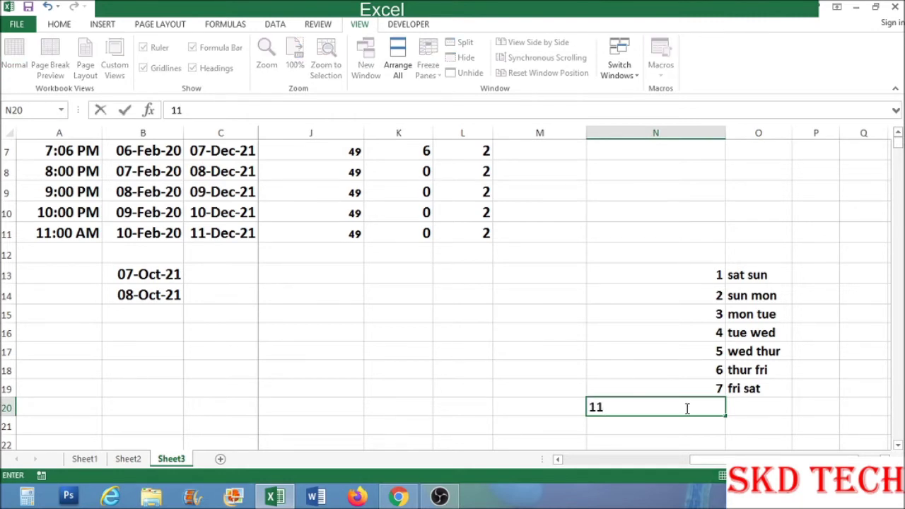
pyautogui.press('Tab')
pyautogui.write('su')
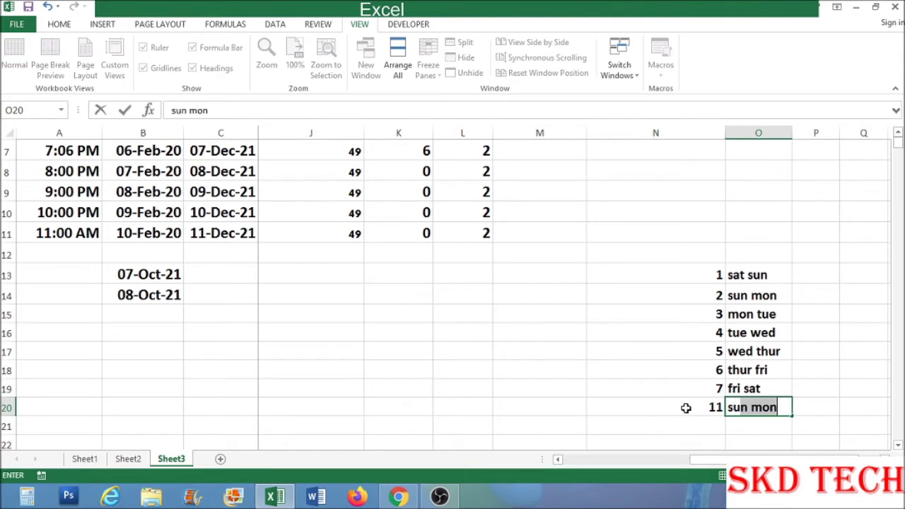
pyautogui.write('n only')
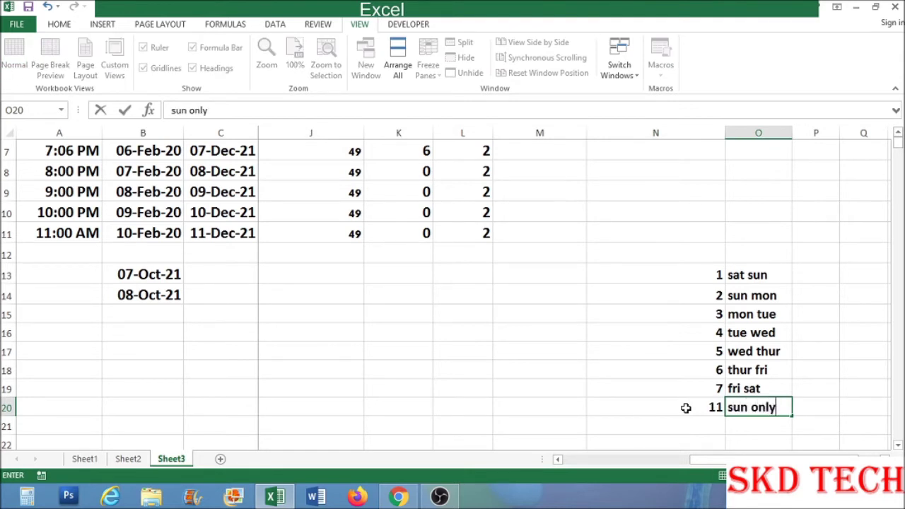
pyautogui.click(703, 423)
pyautogui.write('12')
pyautogui.click(754, 425)
pyautogui.write('m')
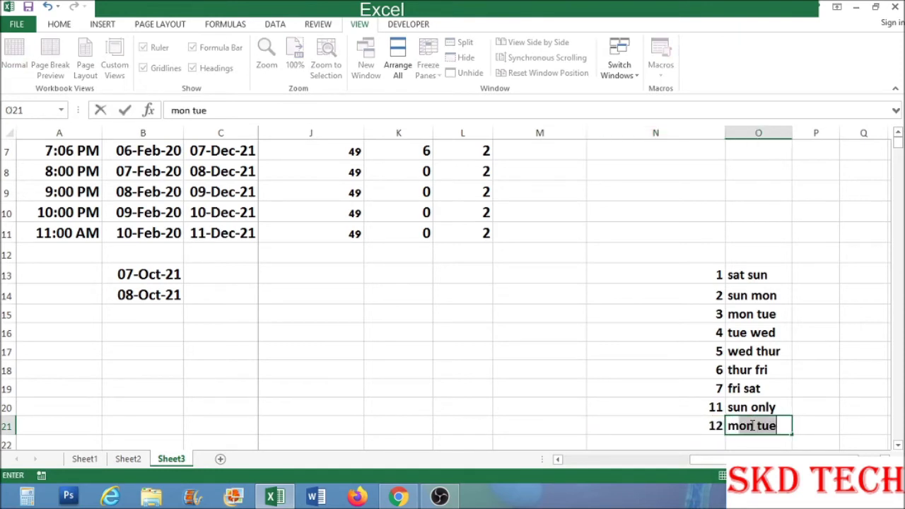
pyautogui.write('ony')
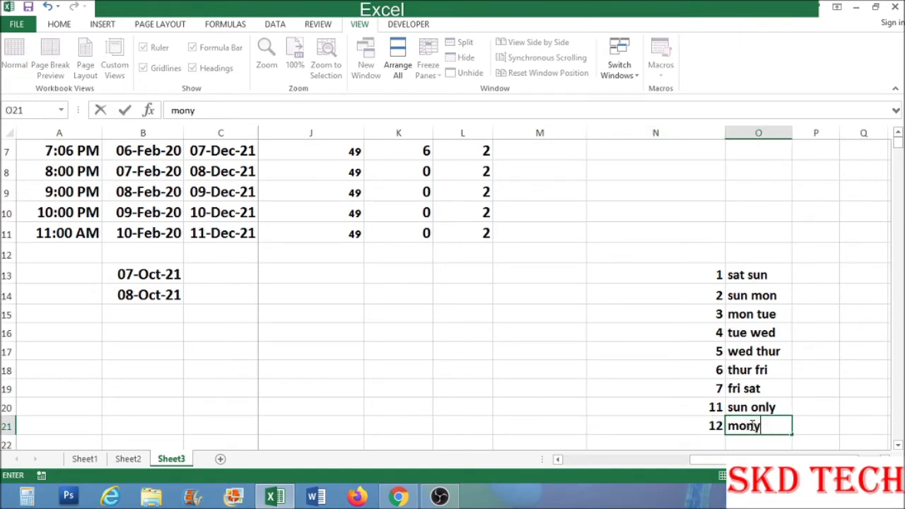
pyautogui.press('BackSpace')
pyautogui.write('only')
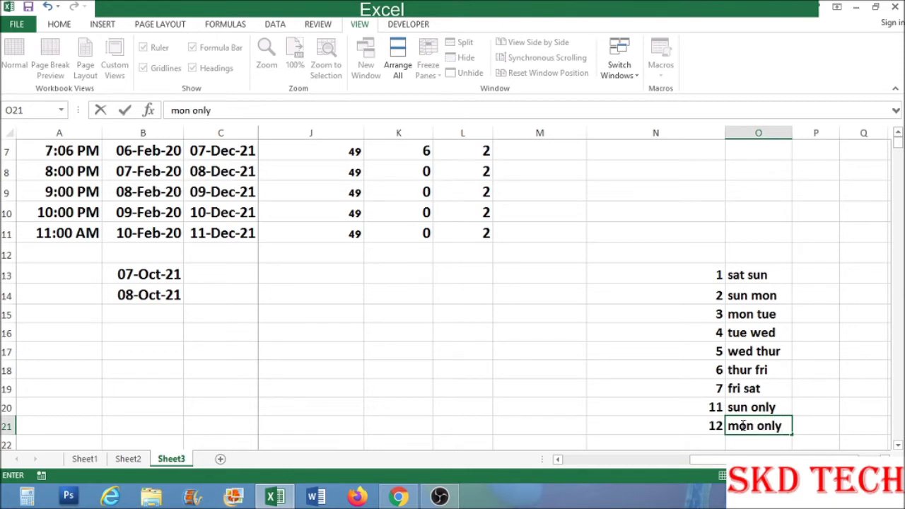
pyautogui.click(619, 368)
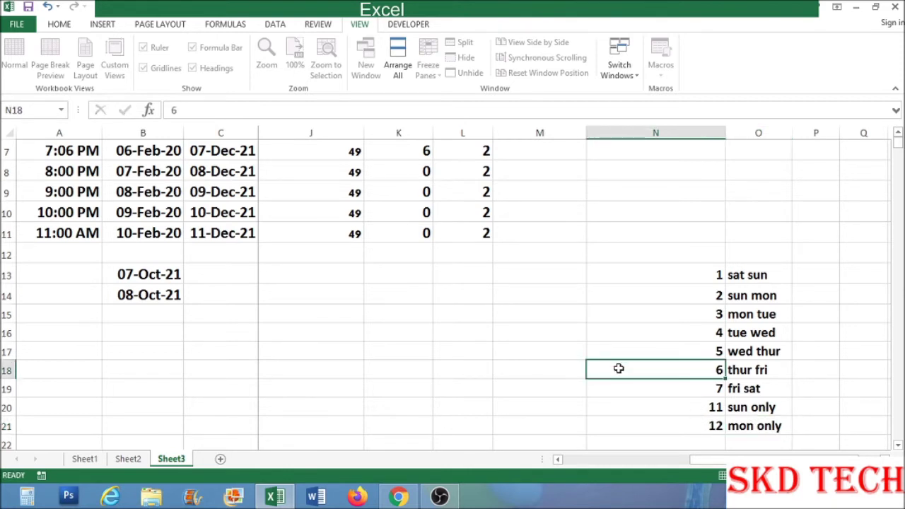
# Enter =NETWORKDAYS.INTL(B2,C2,1) in N2 to count workdays between the two dates with a Saturday-Sunday weekend
pyautogui.scroll(2, 619, 369)
pyautogui.click(598, 174)
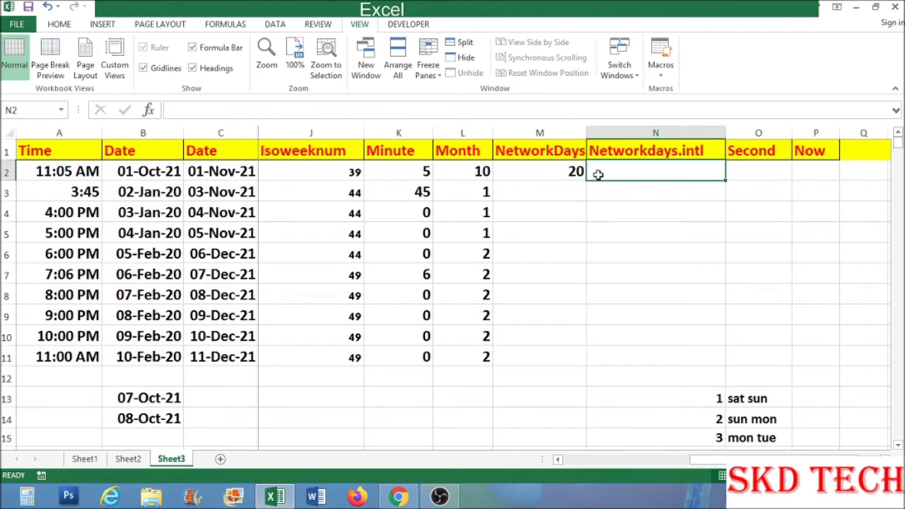
pyautogui.write('=n')
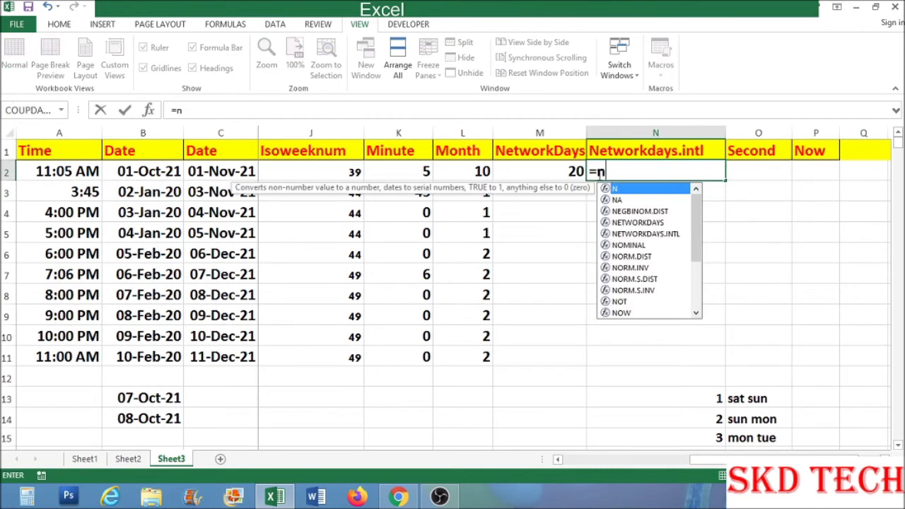
pyautogui.write('etworkdays')
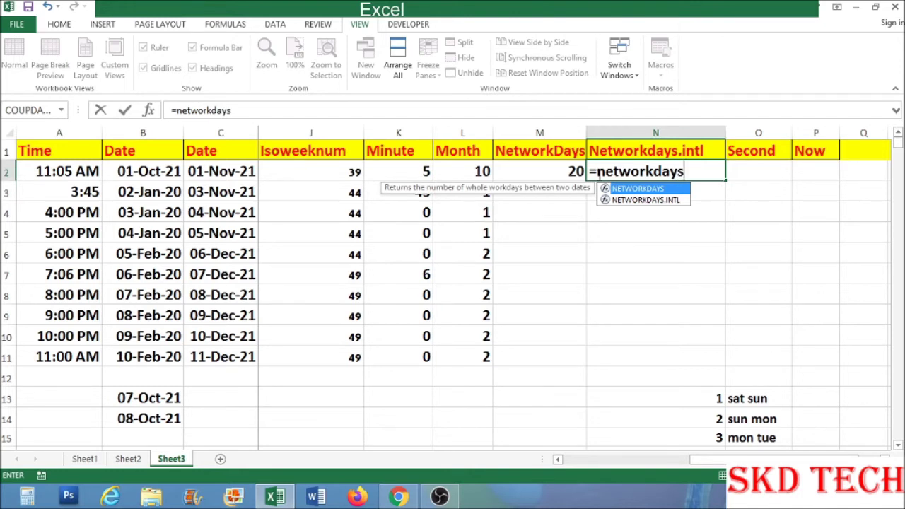
pyautogui.write('.intl')
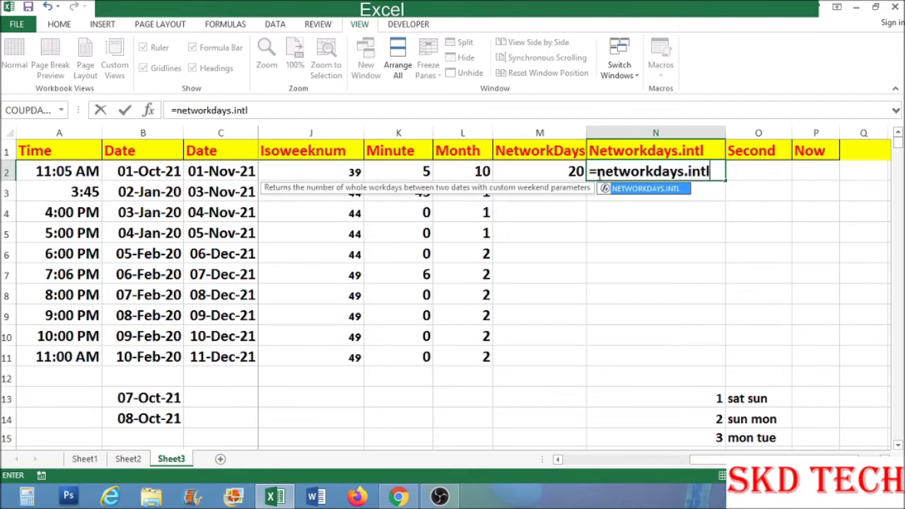
pyautogui.press('Tab')
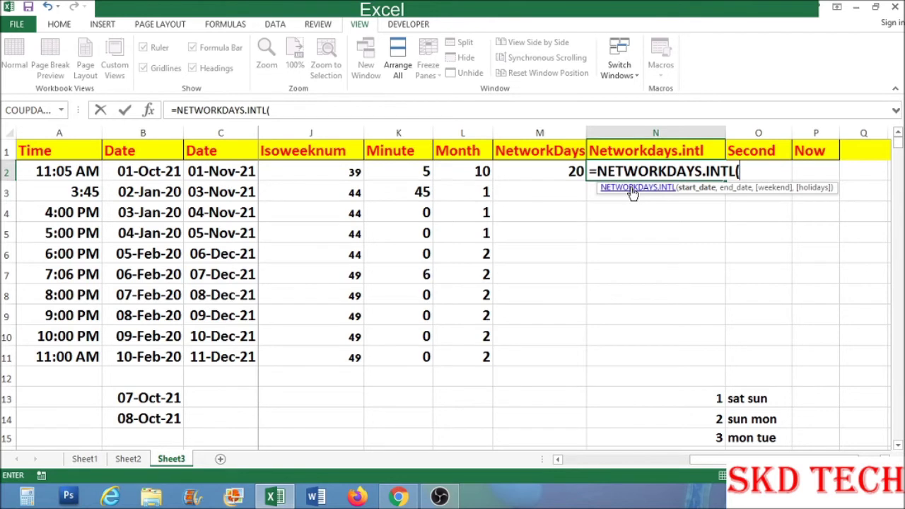
pyautogui.click(162, 172)
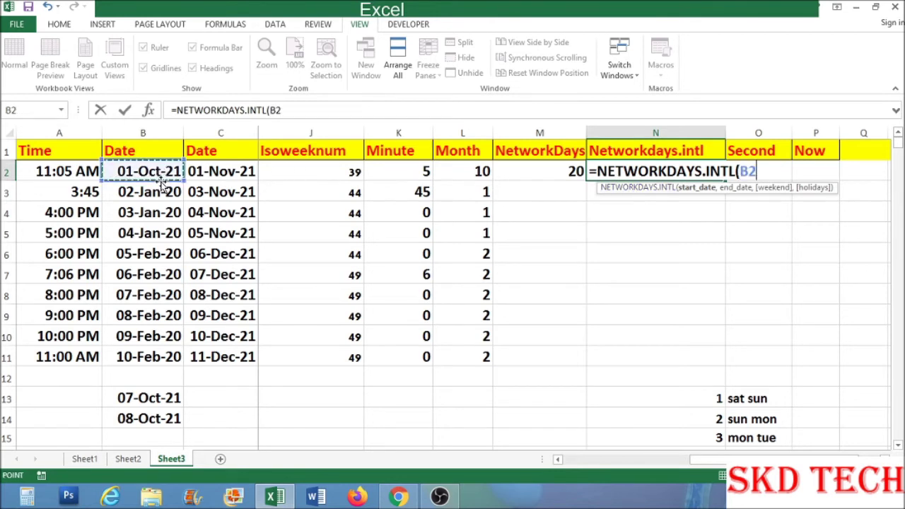
pyautogui.write(',')
pyautogui.click(223, 173)
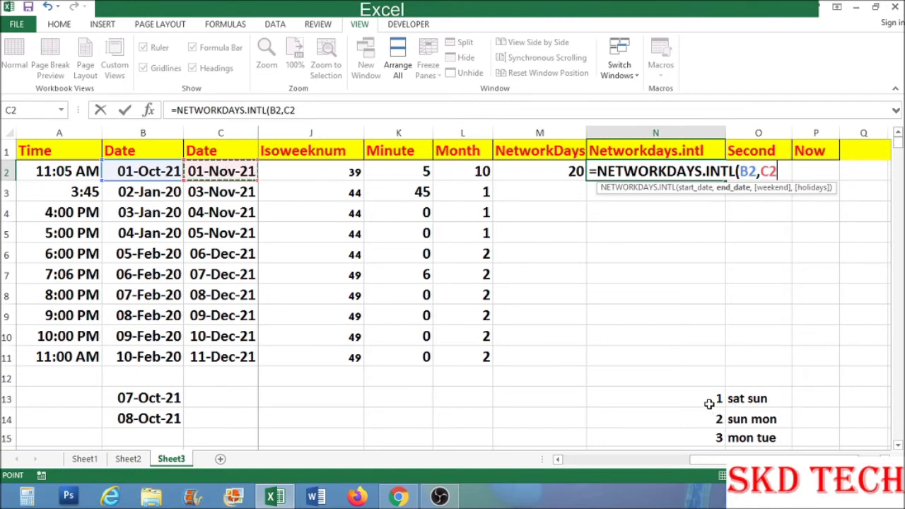
pyautogui.write(',1')
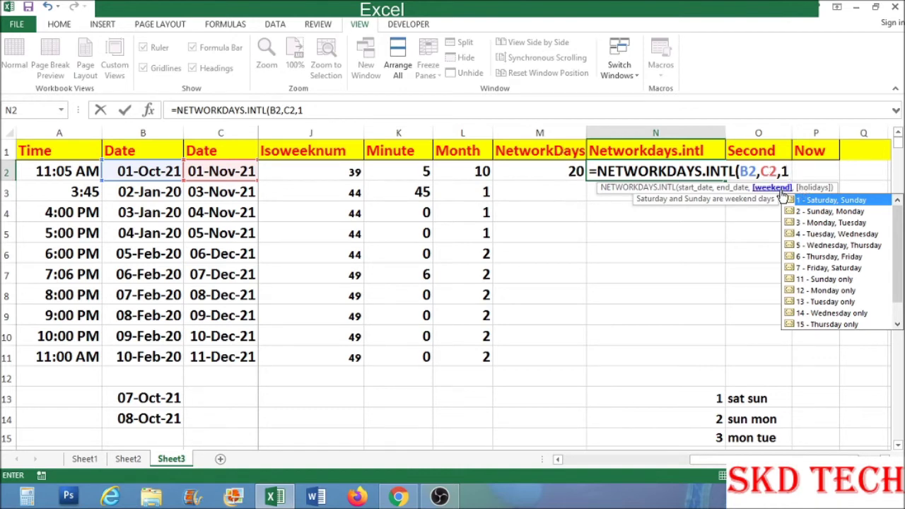
pyautogui.write(')')
pyautogui.press('Return')
# Fill the NETWORKDAYS.INTL formula from N2 down to N8
pyautogui.click(695, 174)
pyautogui.moveTo(726, 183); pyautogui.dragTo(715, 306)
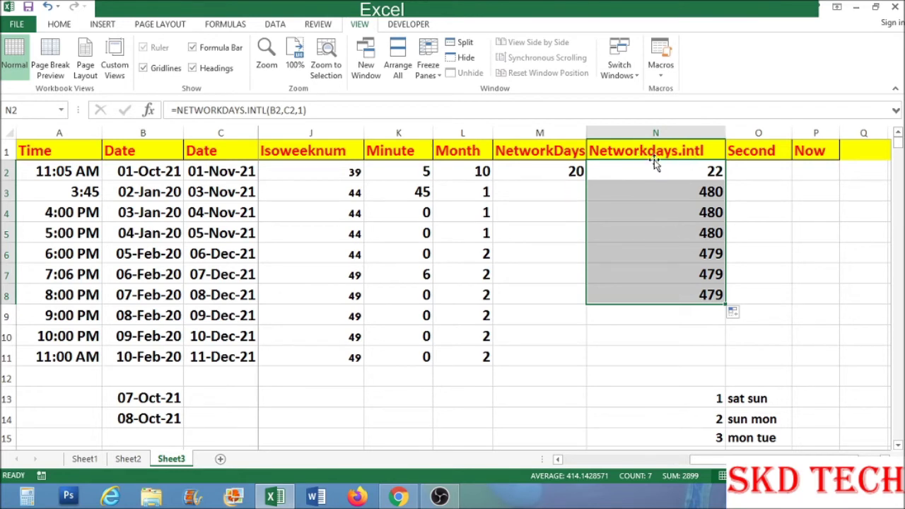
pyautogui.press('Down')
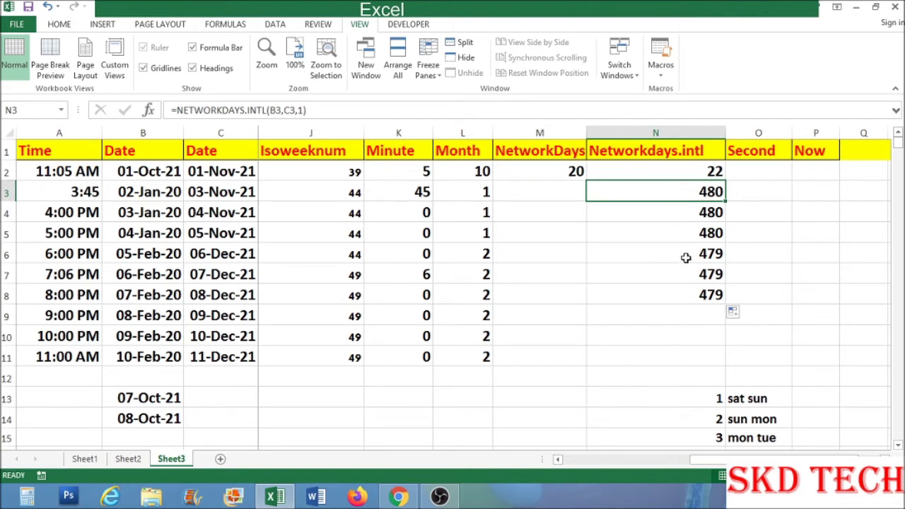
# Enter =SECOND(A2) in O2 under the Second heading and check it against the full time stored in A2
pyautogui.click(760, 177)
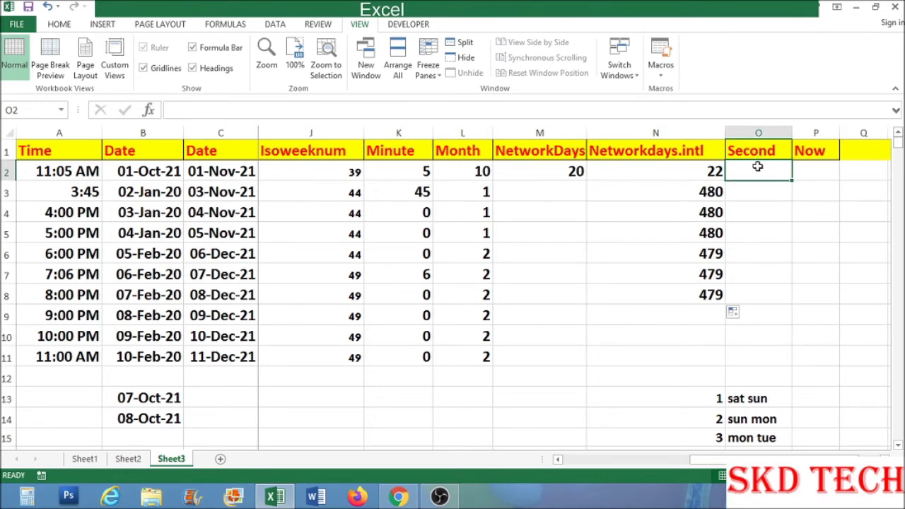
pyautogui.moveTo(726, 458); pyautogui.dragTo(731, 458)
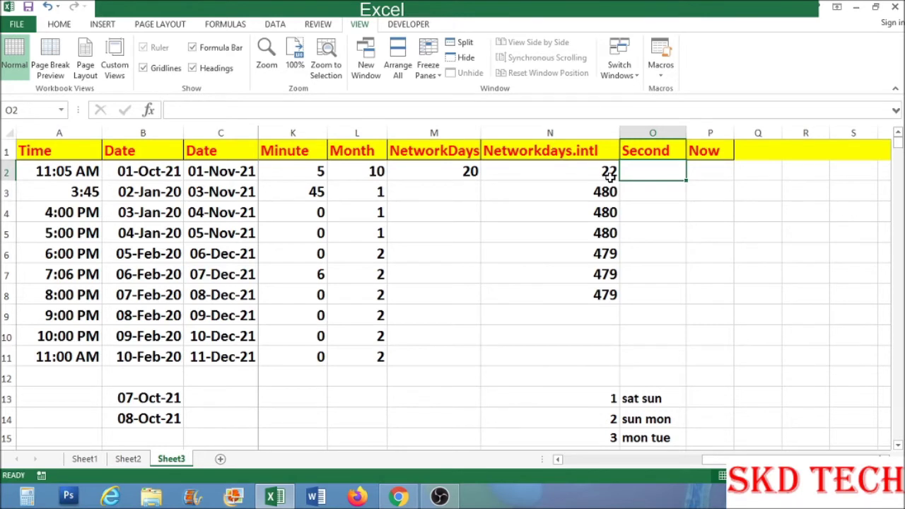
pyautogui.write('=second')
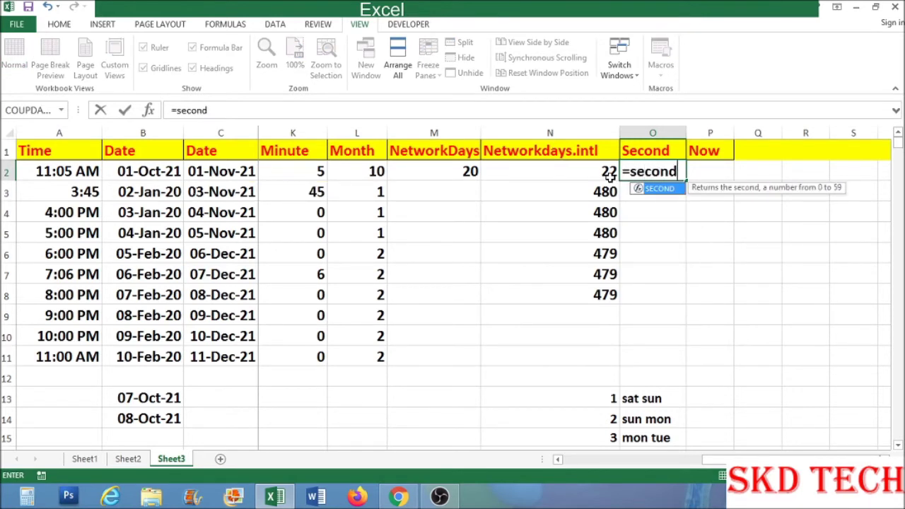
pyautogui.write('(')
pyautogui.click(53, 172)
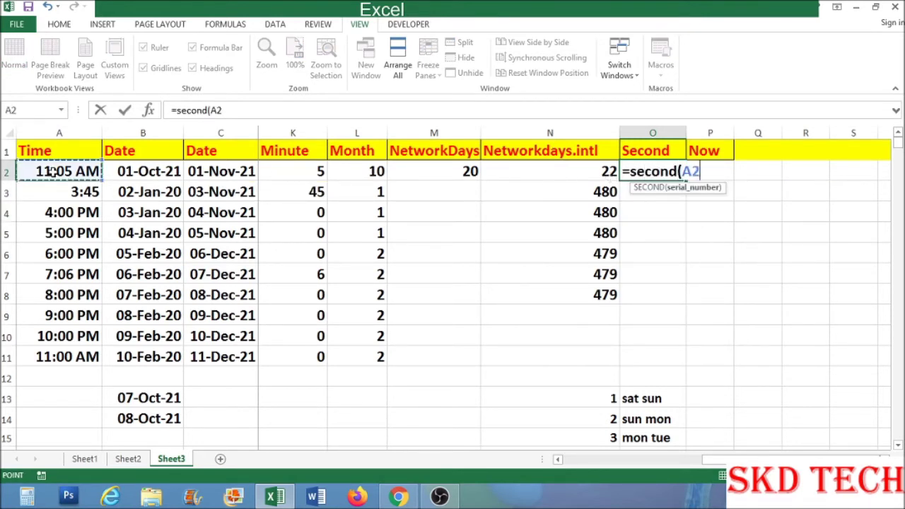
pyautogui.write(')')
pyautogui.press('Return')
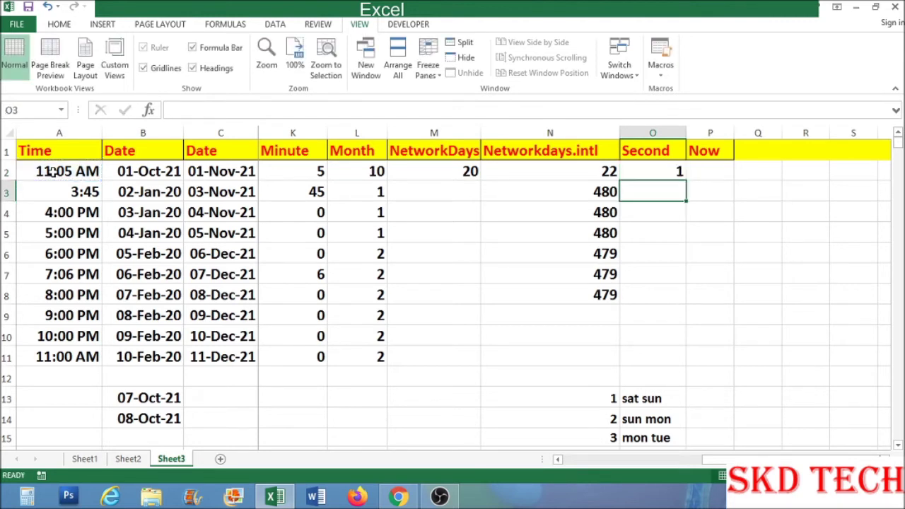
pyautogui.click(68, 174)
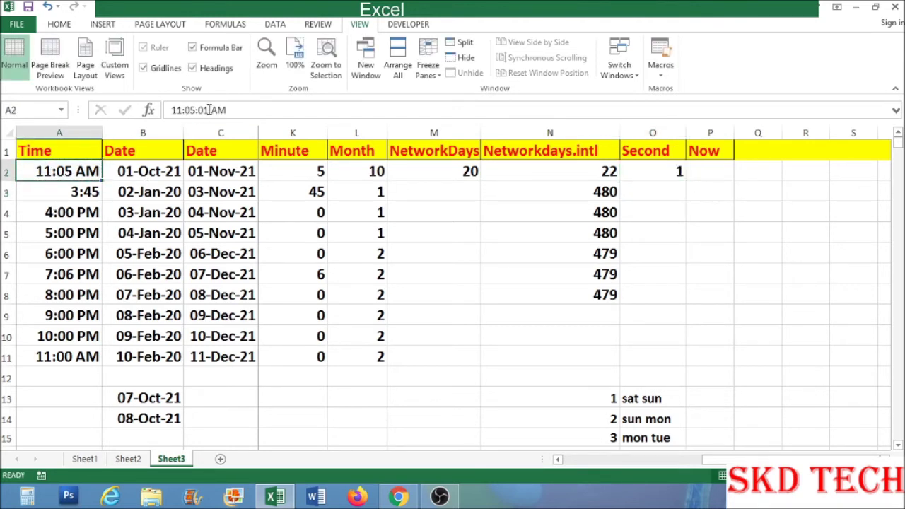
# Fill the SECOND formula from O2 down to O10 and compare it with the time in A3
pyautogui.click(683, 174)
pyautogui.moveTo(685, 184); pyautogui.dragTo(676, 345)
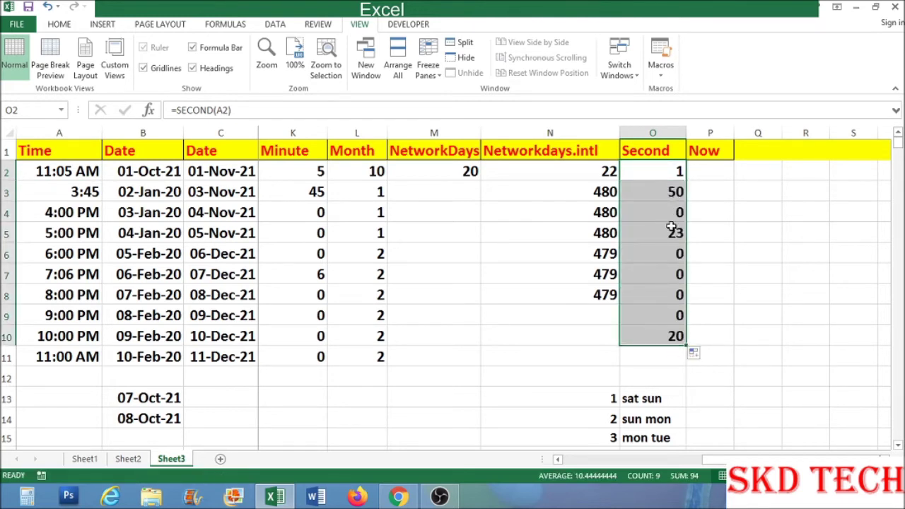
pyautogui.click(75, 192)
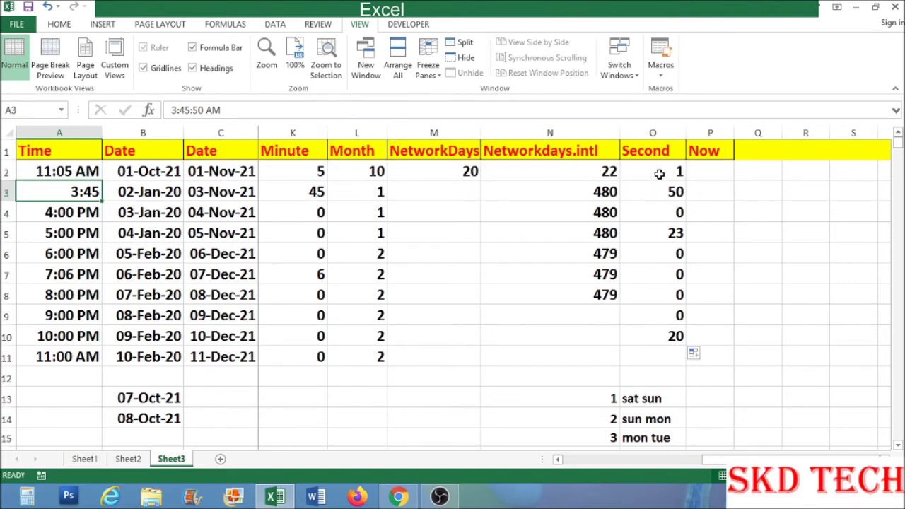
# Enter =NOW() in P2 under the Now heading to return the current date and time
pyautogui.click(707, 185)
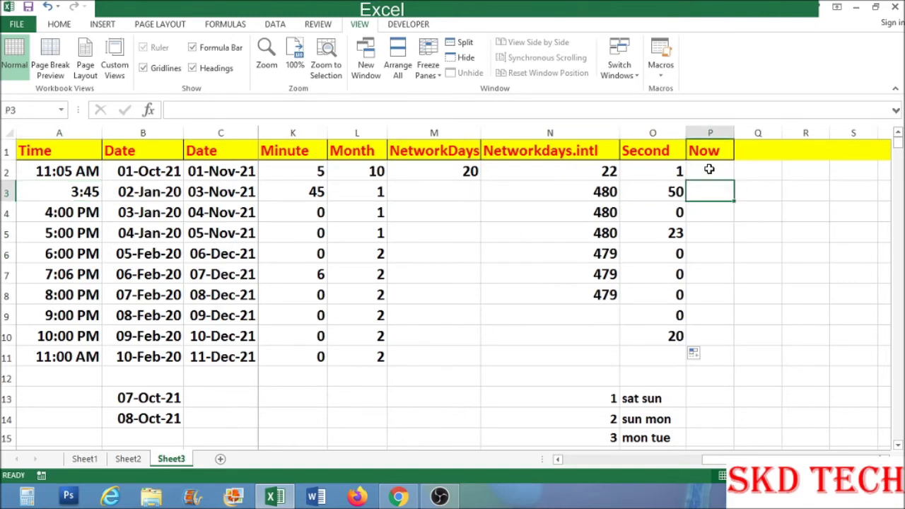
pyautogui.click(709, 170)
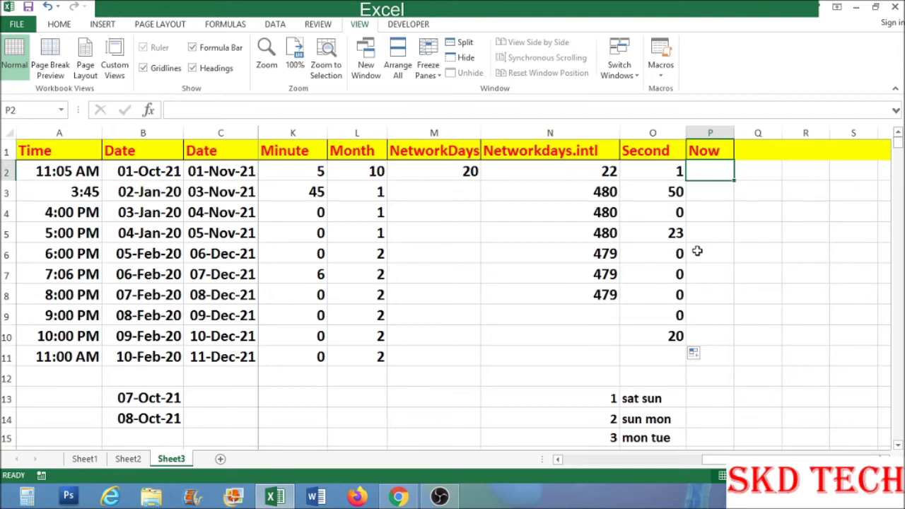
pyautogui.write('=n')
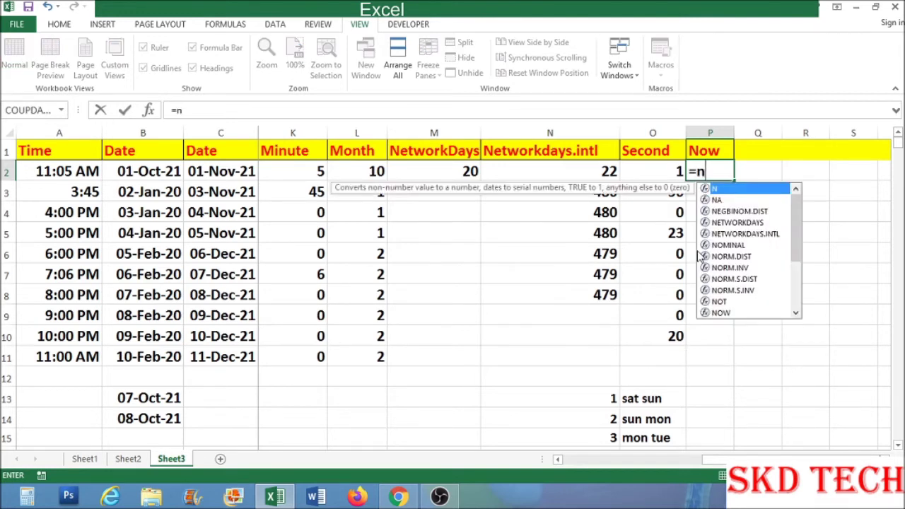
pyautogui.write('ow()')
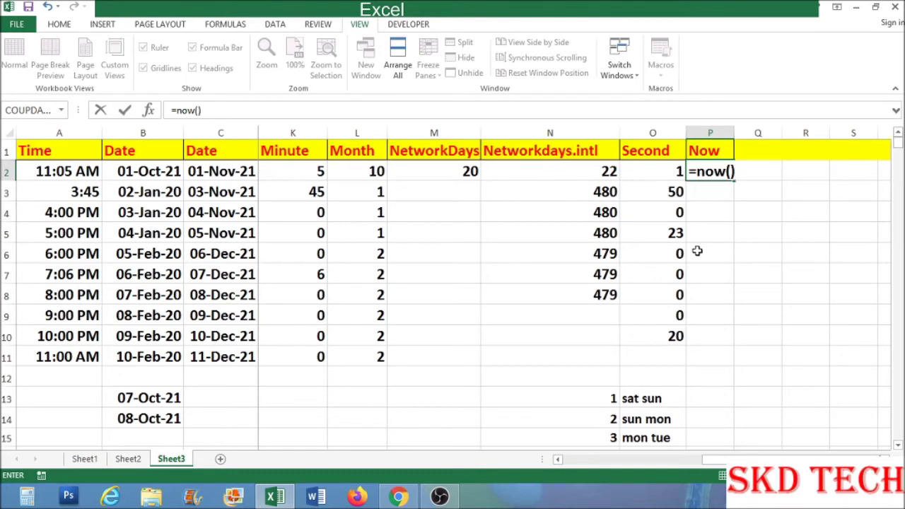
pyautogui.press('Return')
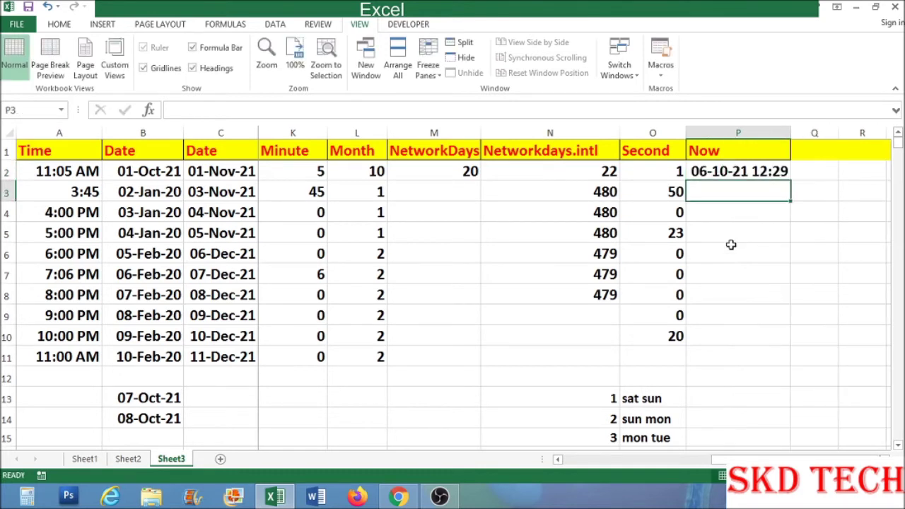
pyautogui.click(735, 171)
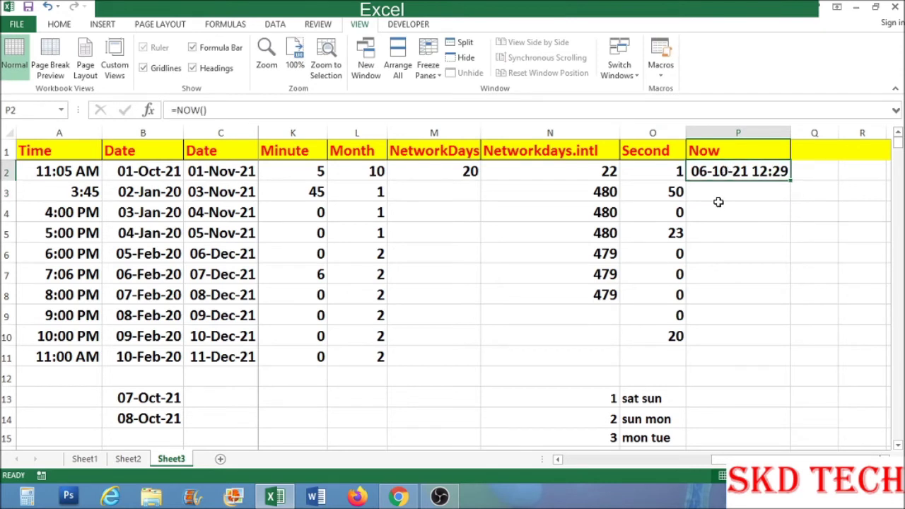
pyautogui.click(754, 191)
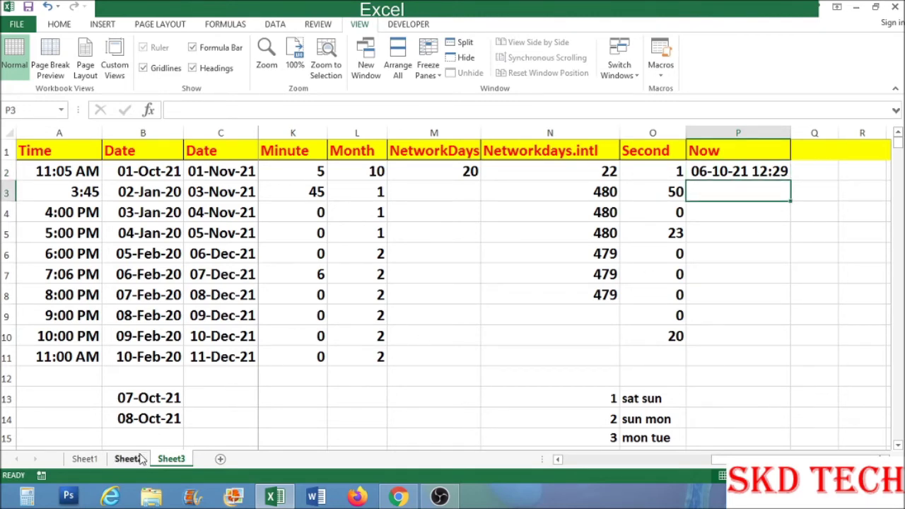
# Find the function after Second in Sheet1's list and add its name "Time" as the heading in Q1 of Sheet3
pyautogui.click(98, 463)
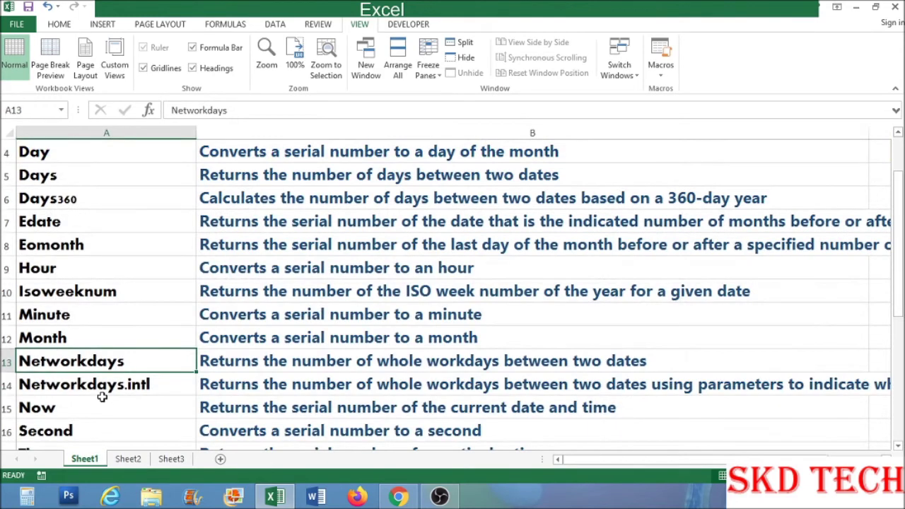
pyautogui.scroll(-1, 102, 397)
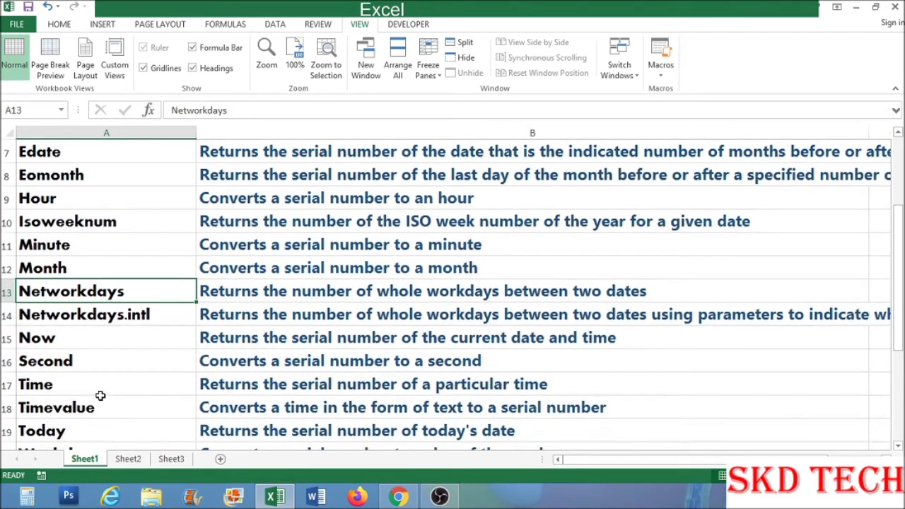
pyautogui.press('Down')
pyautogui.click(96, 389)
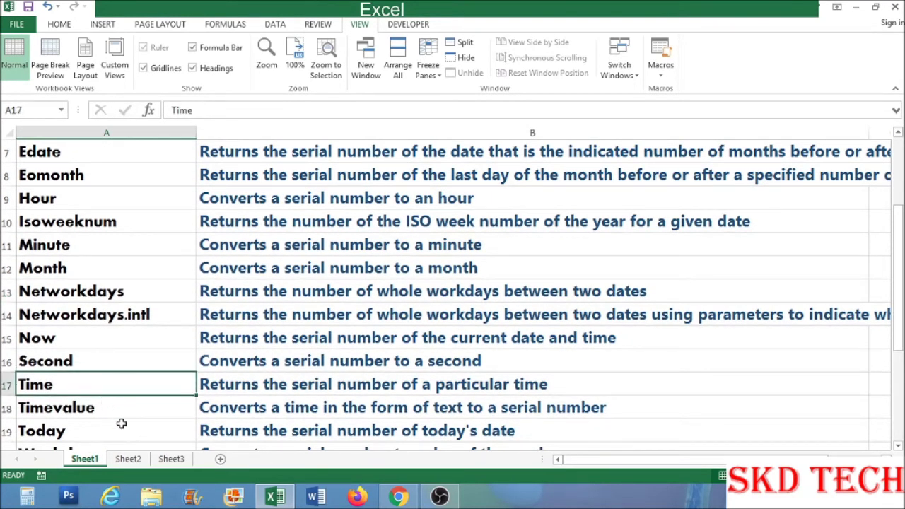
pyautogui.click(169, 459)
pyautogui.click(814, 152)
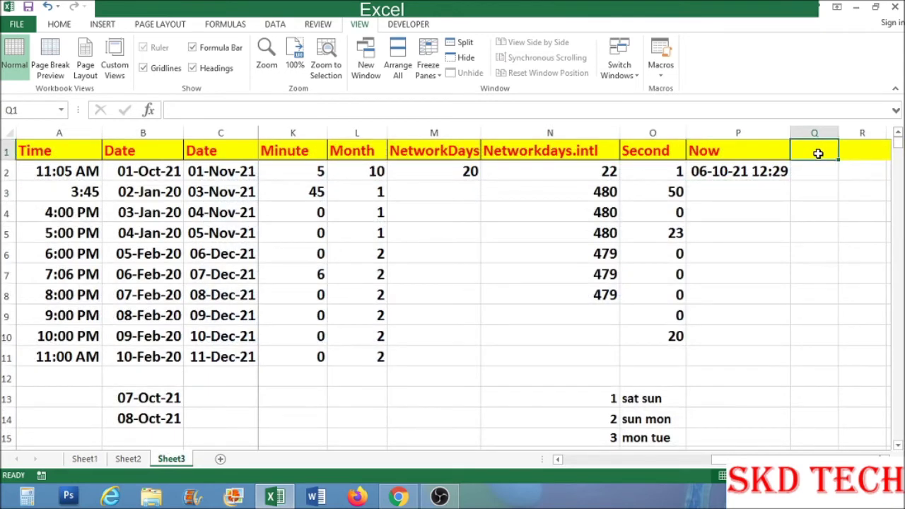
pyautogui.write('Time')
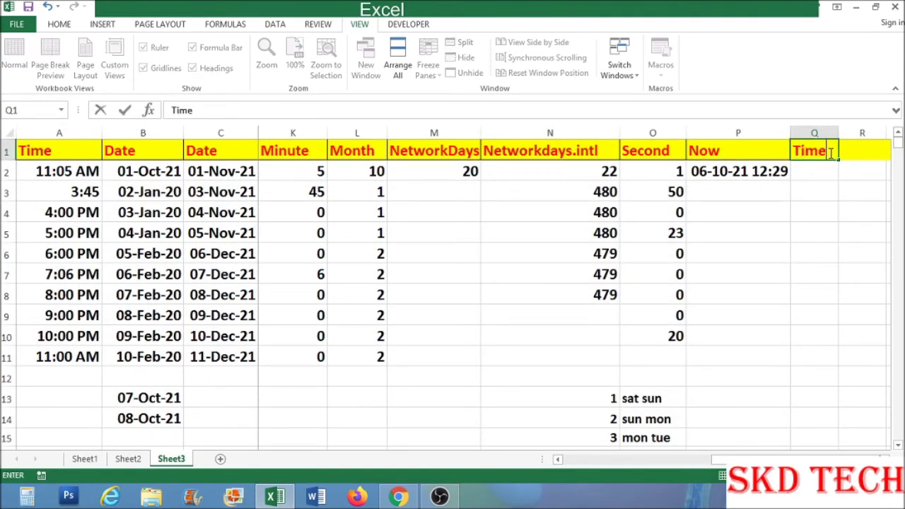
# Check Sheet1's list for the function after Time and enter "Timevalue" as the heading in R1 of Sheet3
pyautogui.click(84, 459)
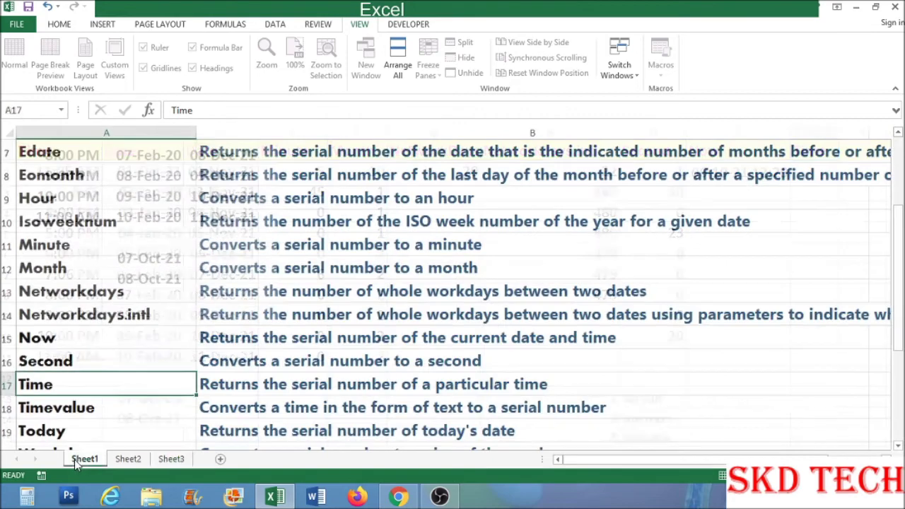
pyautogui.click(171, 459)
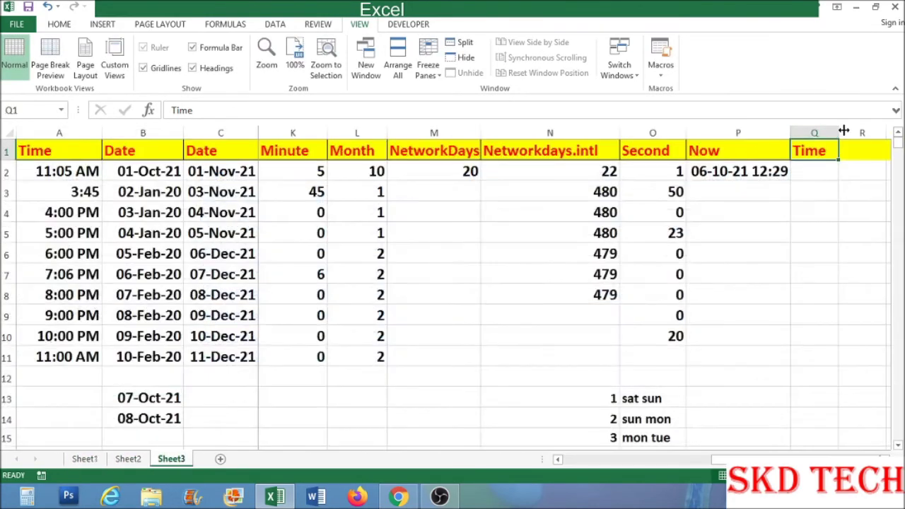
pyautogui.click(860, 151)
pyautogui.write('Time')
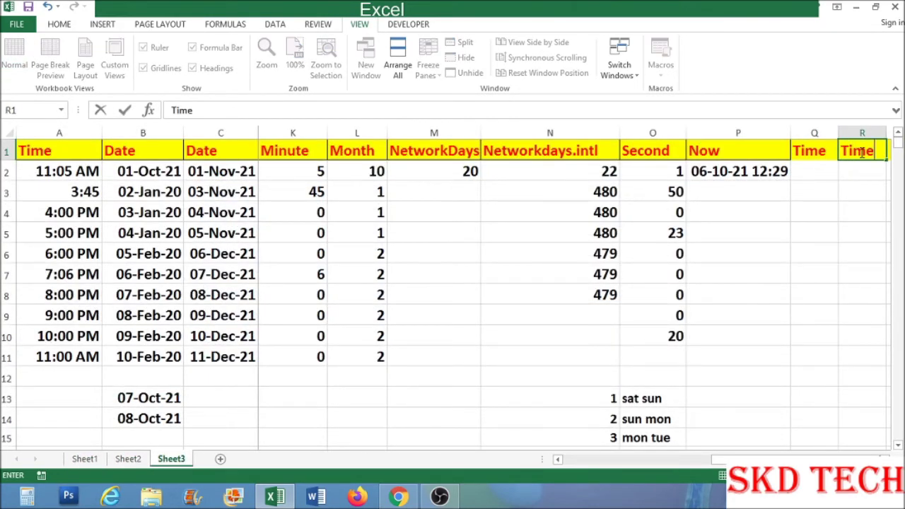
pyautogui.write('value')
pyautogui.moveTo(778, 459); pyautogui.dragTo(777, 459)
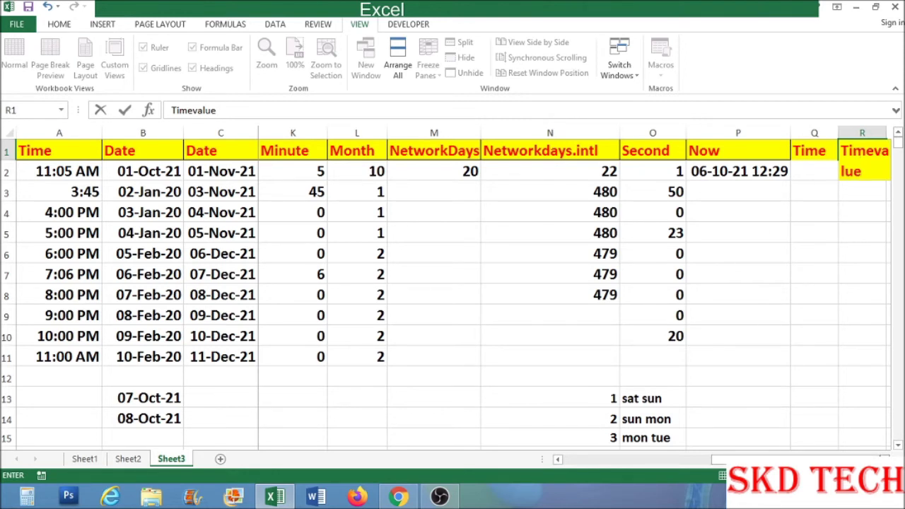
pyautogui.hscroll(4, 770, 234)
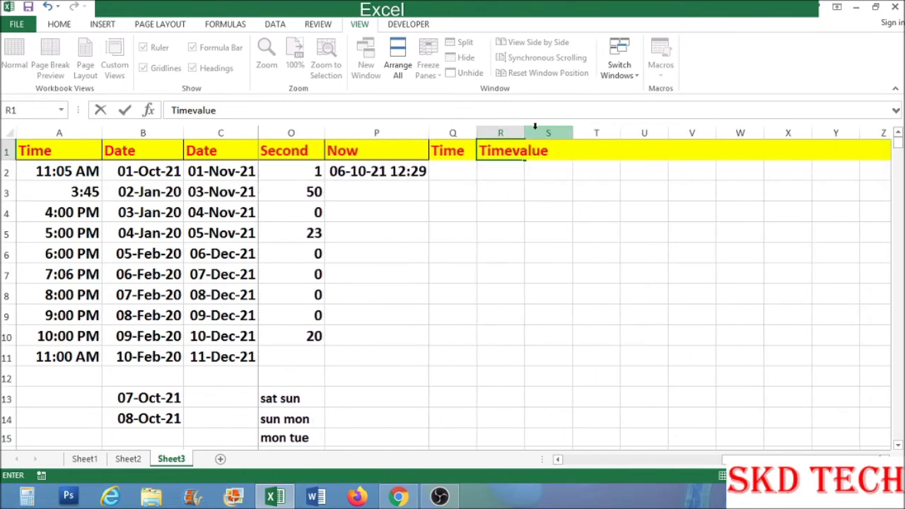